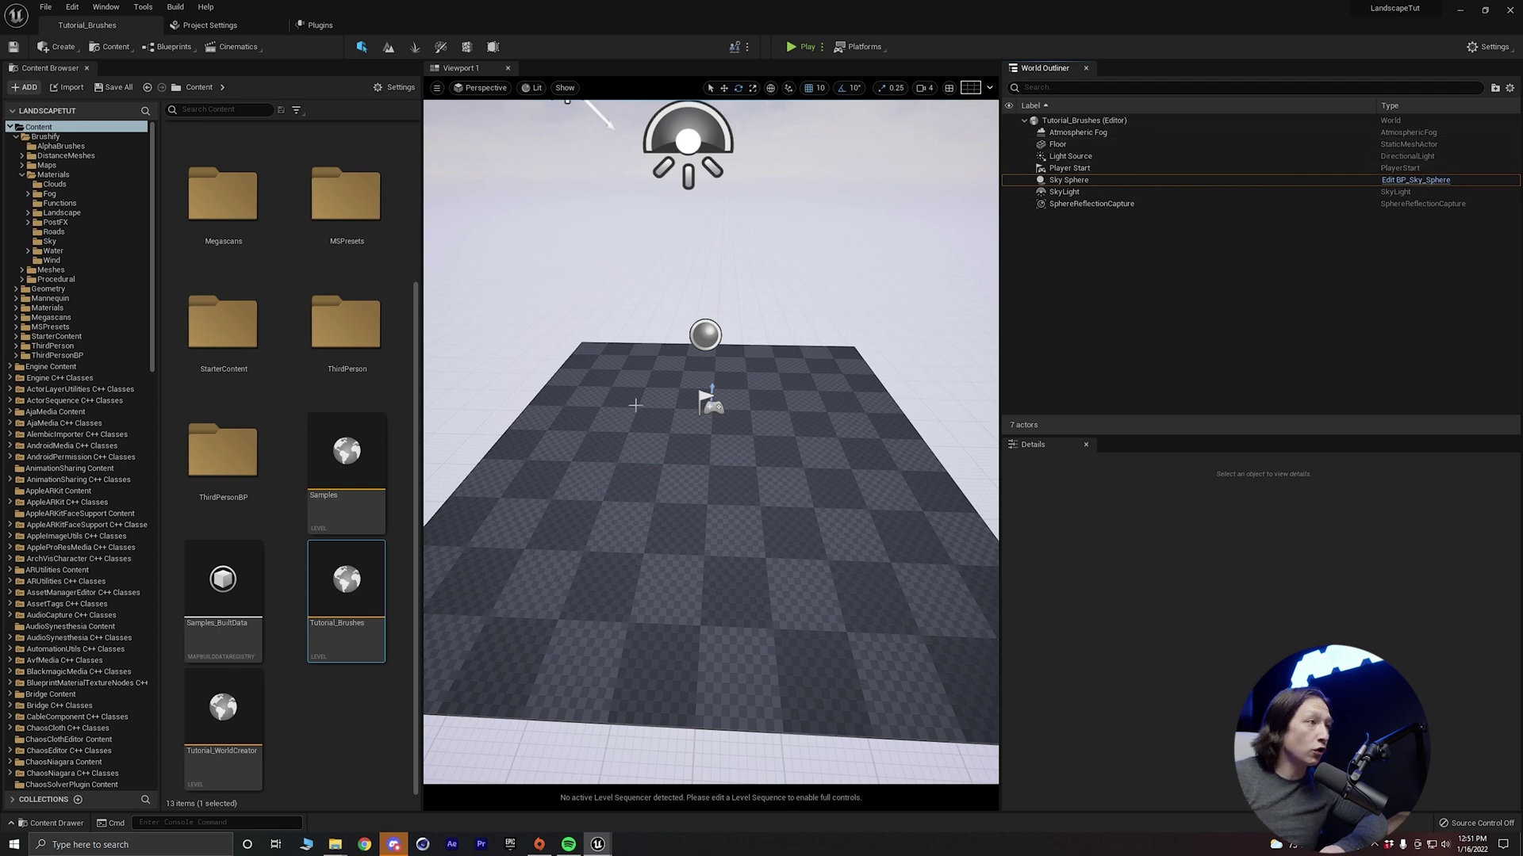
# Delete the checkered Floor mesh from the level
pyautogui.click(665, 436)
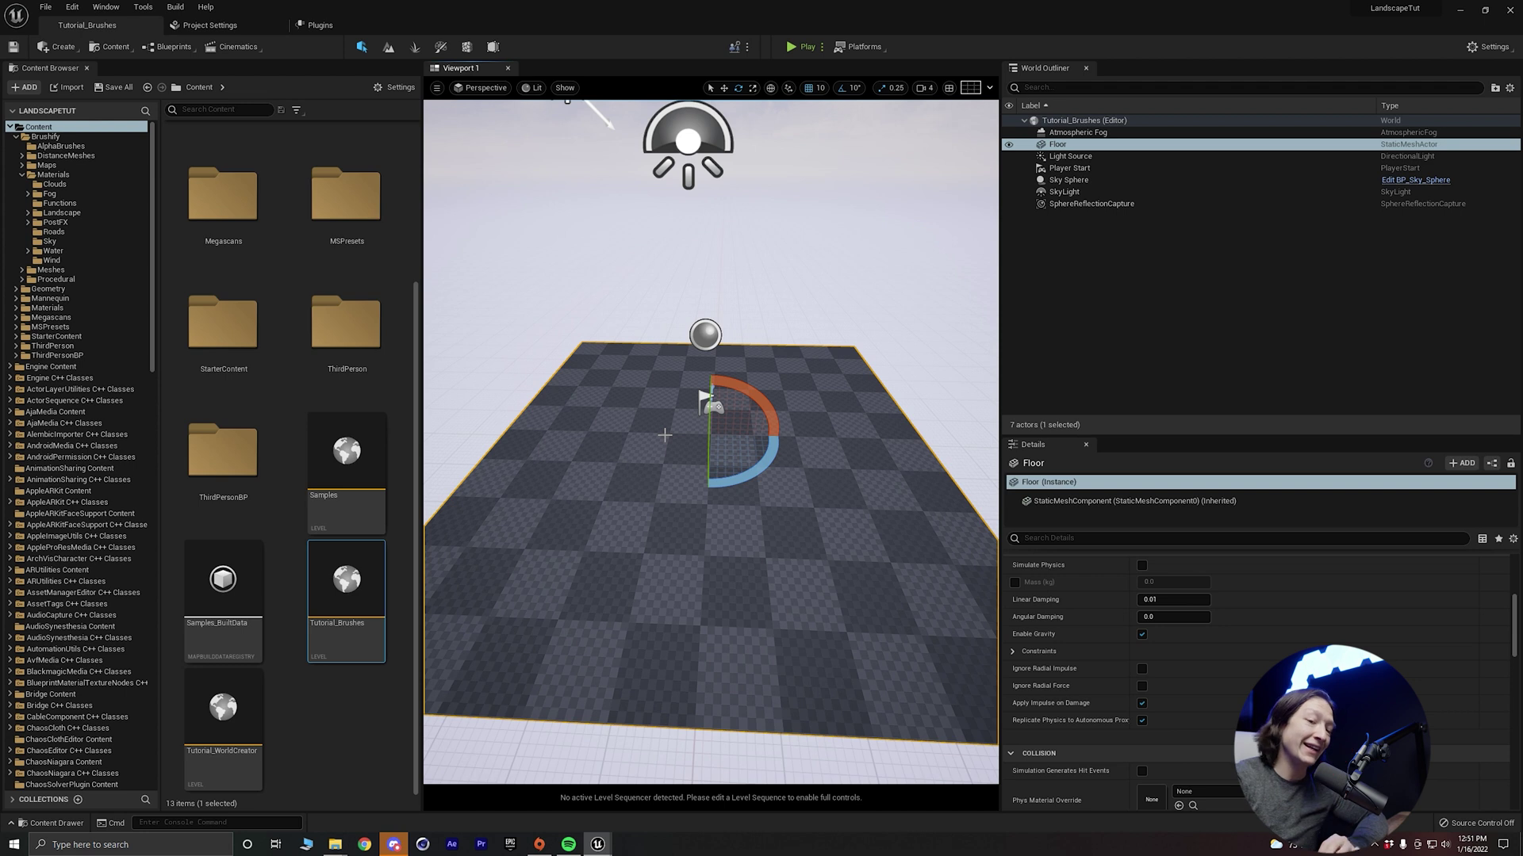
pyautogui.press('Delete')
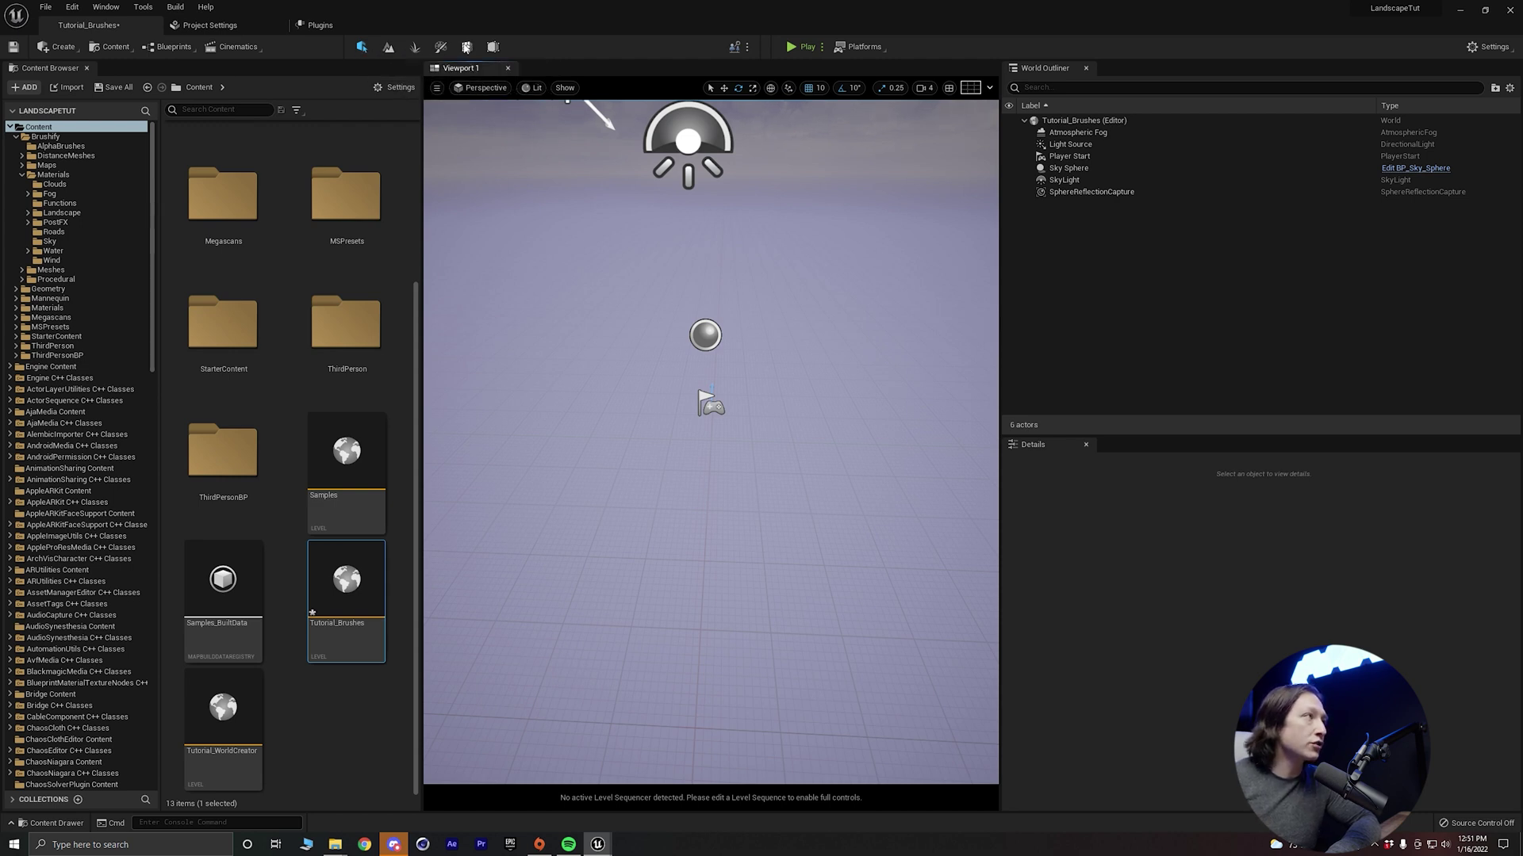
# Create a new landscape that fills the world, with its Z location set to 0
pyautogui.click(389, 47)
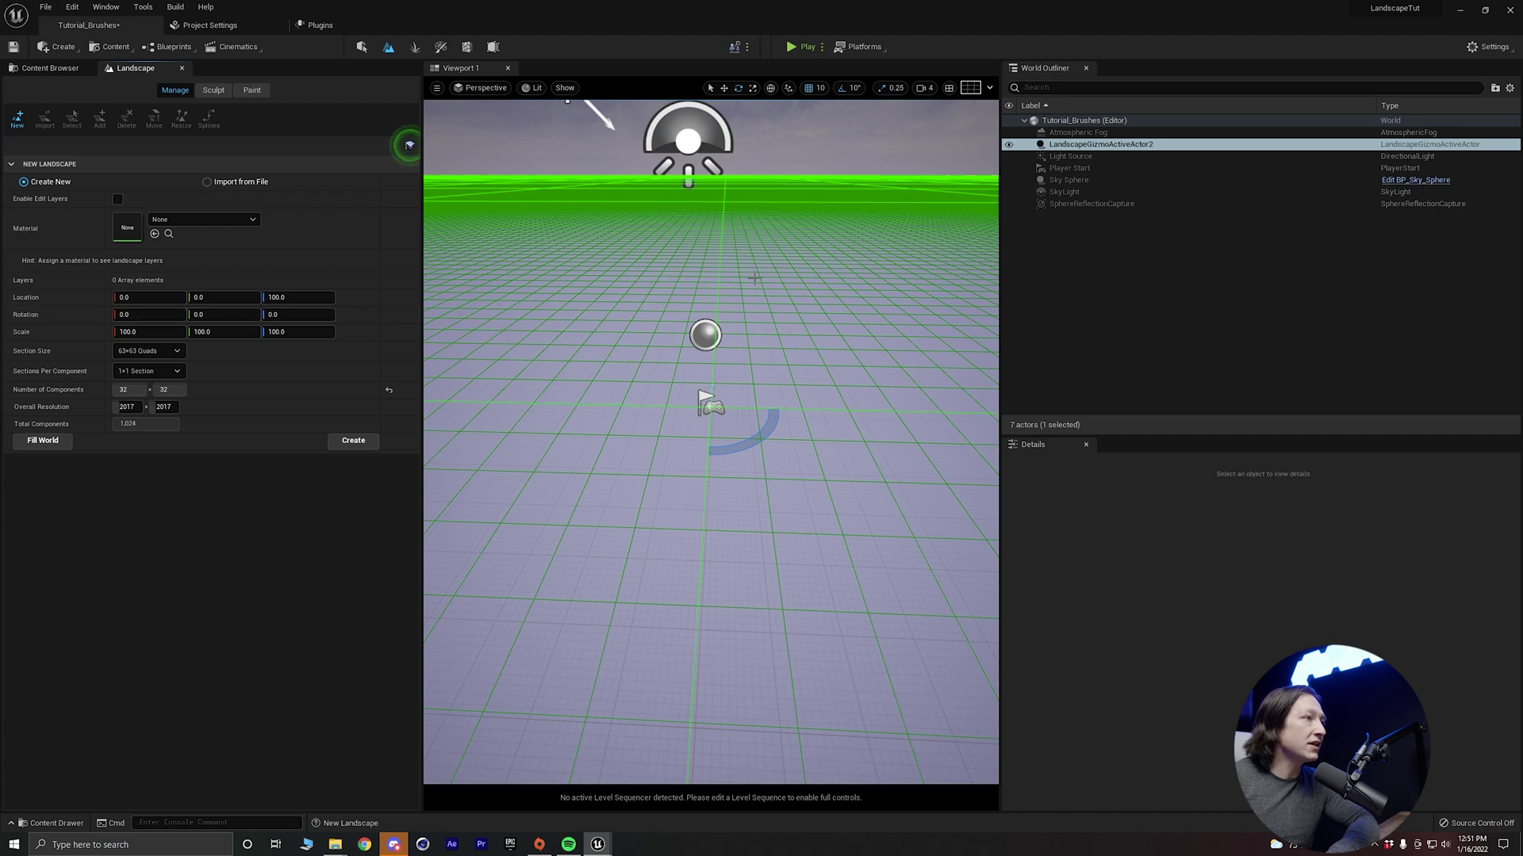
pyautogui.moveTo(726, 290); pyautogui.dragTo(739, 318, button='right')
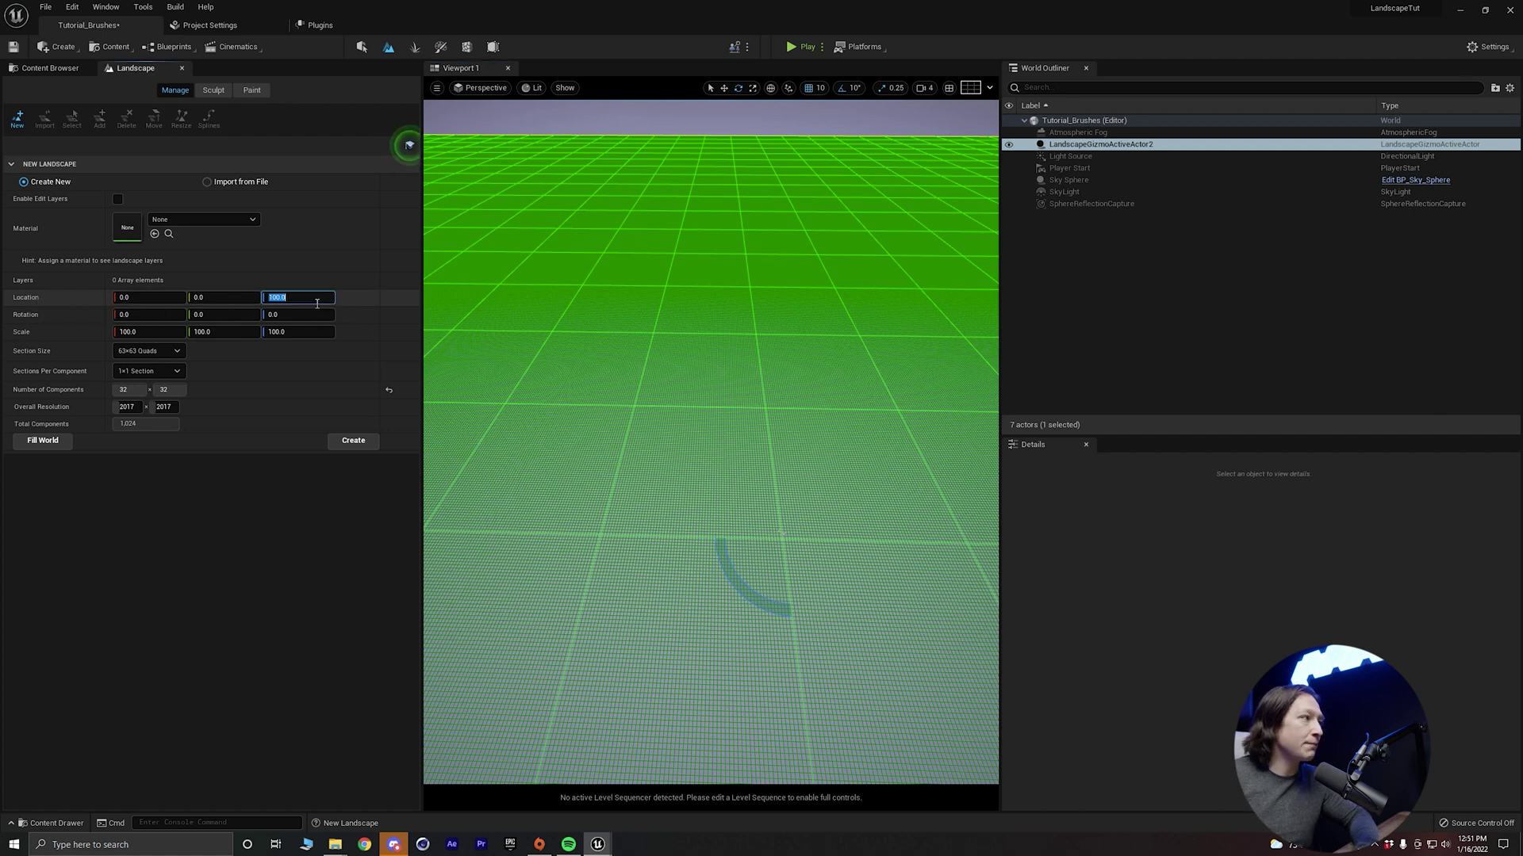
pyautogui.write('0')
pyautogui.press('Return')
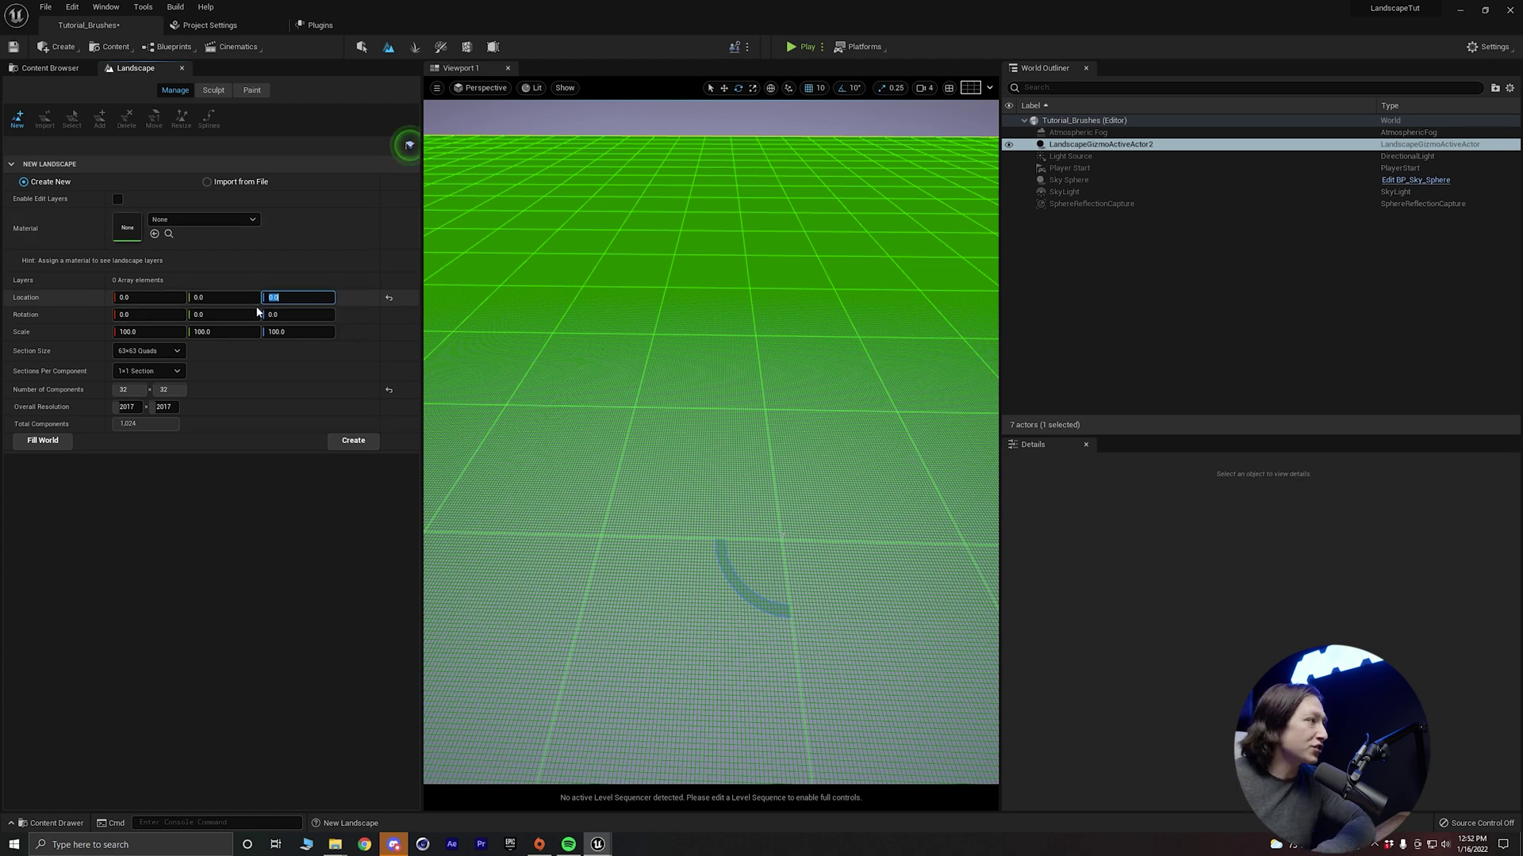
pyautogui.click(45, 441)
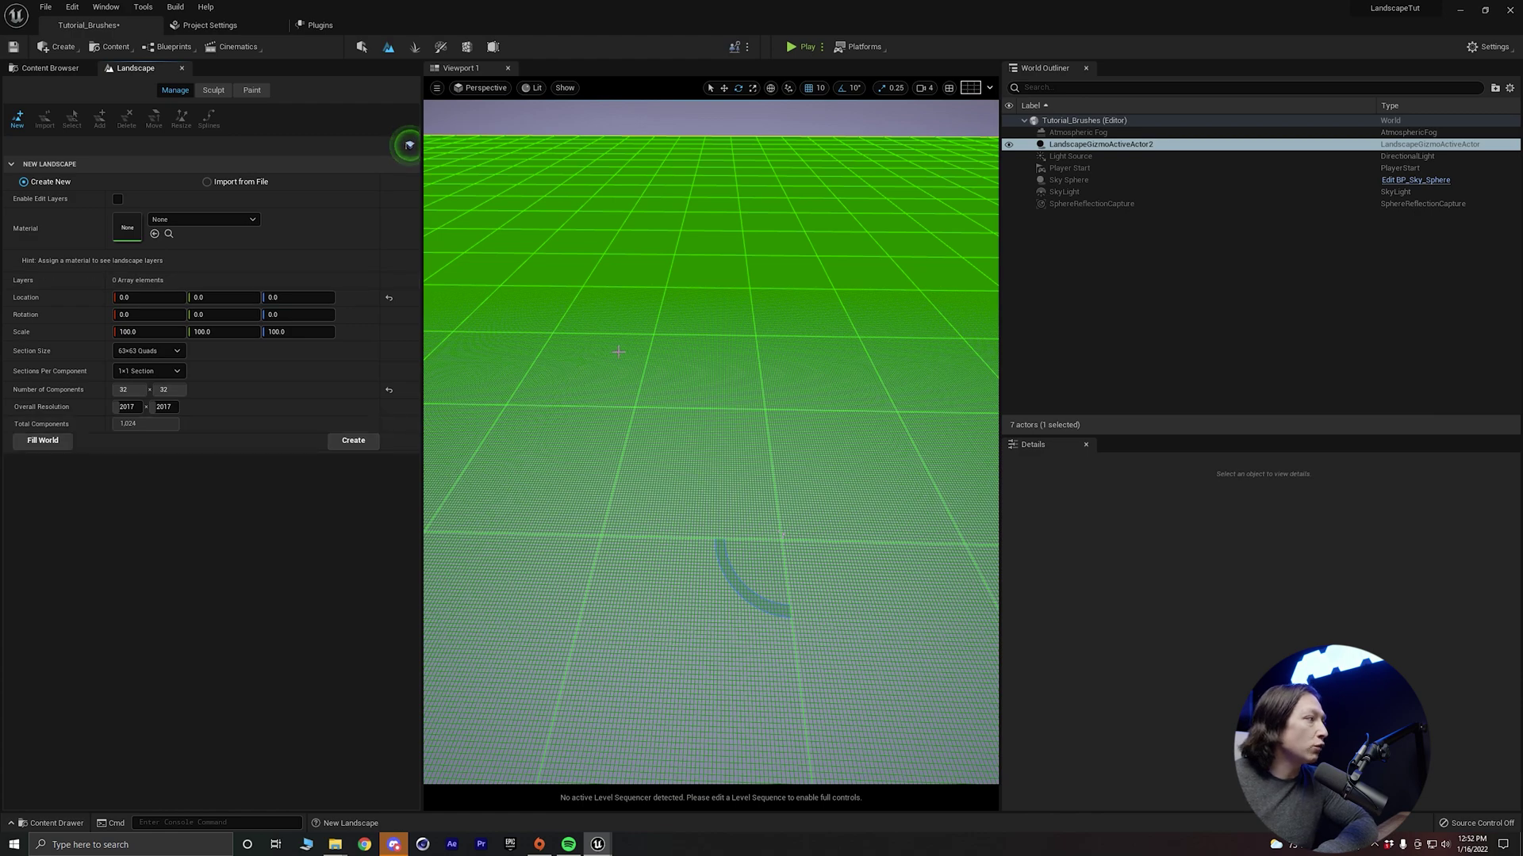
pyautogui.moveTo(796, 360); pyautogui.dragTo(757, 333, button='right')
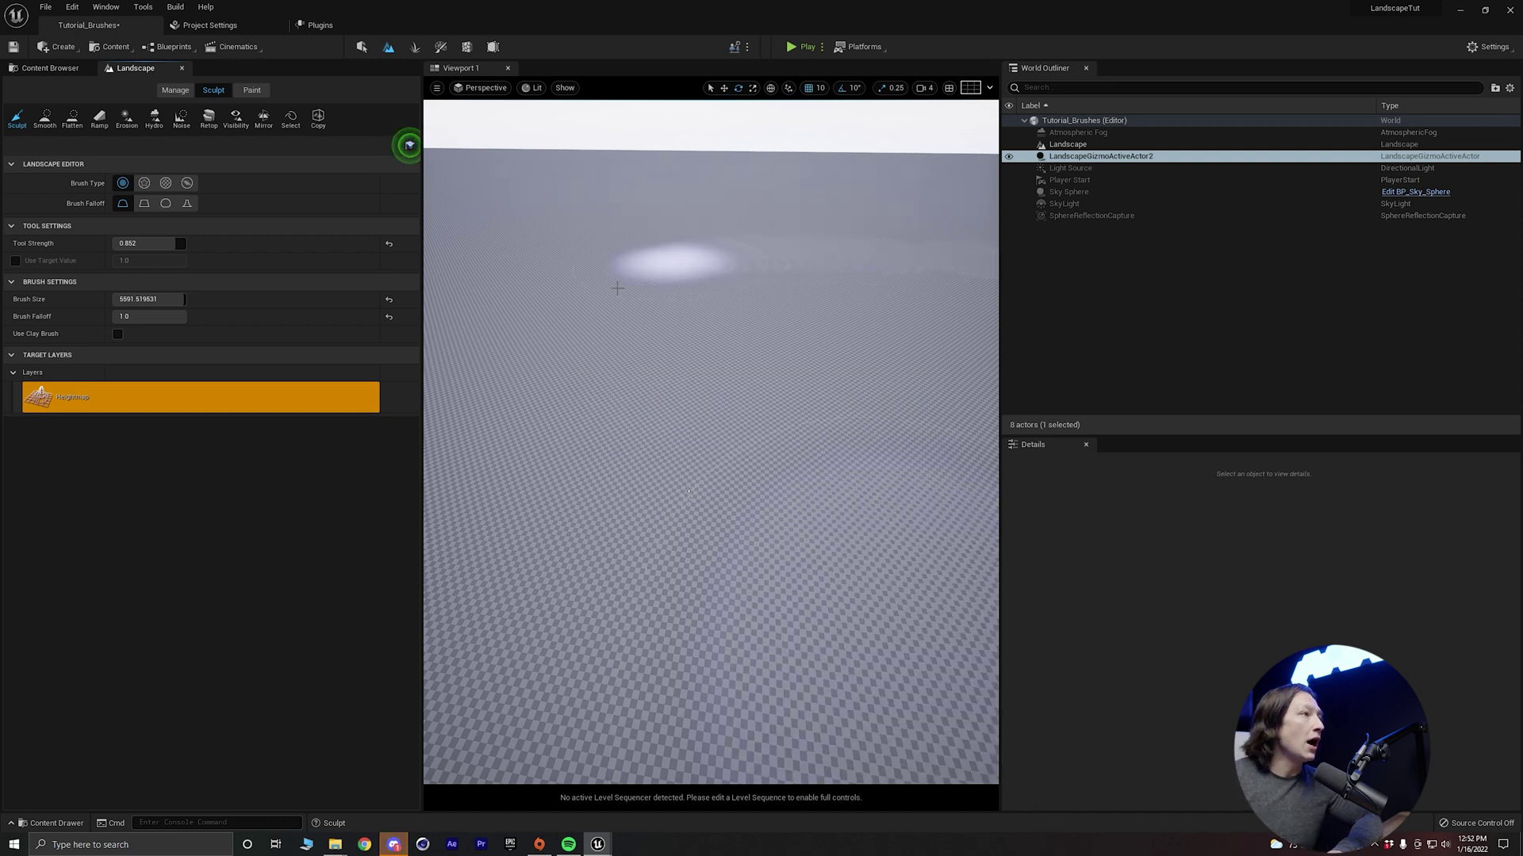
# Look over the new flat landscape and the area around the player start for scale
pyautogui.moveTo(737, 370)
pyautogui.mouseDown(button='right')
pyautogui.moveTo(745, 361)
pyautogui.moveTo(746, 421)
pyautogui.moveTo(741, 261)
pyautogui.moveTo(729, 381)
pyautogui.moveTo(698, 357)
pyautogui.moveTo(666, 262)
pyautogui.mouseUp(button='right')
pyautogui.press('w')
pyautogui.moveTo(669, 367)
pyautogui.mouseDown(button='right')
pyautogui.moveTo(668, 300)
pyautogui.moveTo(669, 329)
pyautogui.mouseUp(button='right')
pyautogui.press('w')
pyautogui.press('s')
pyautogui.press('w')
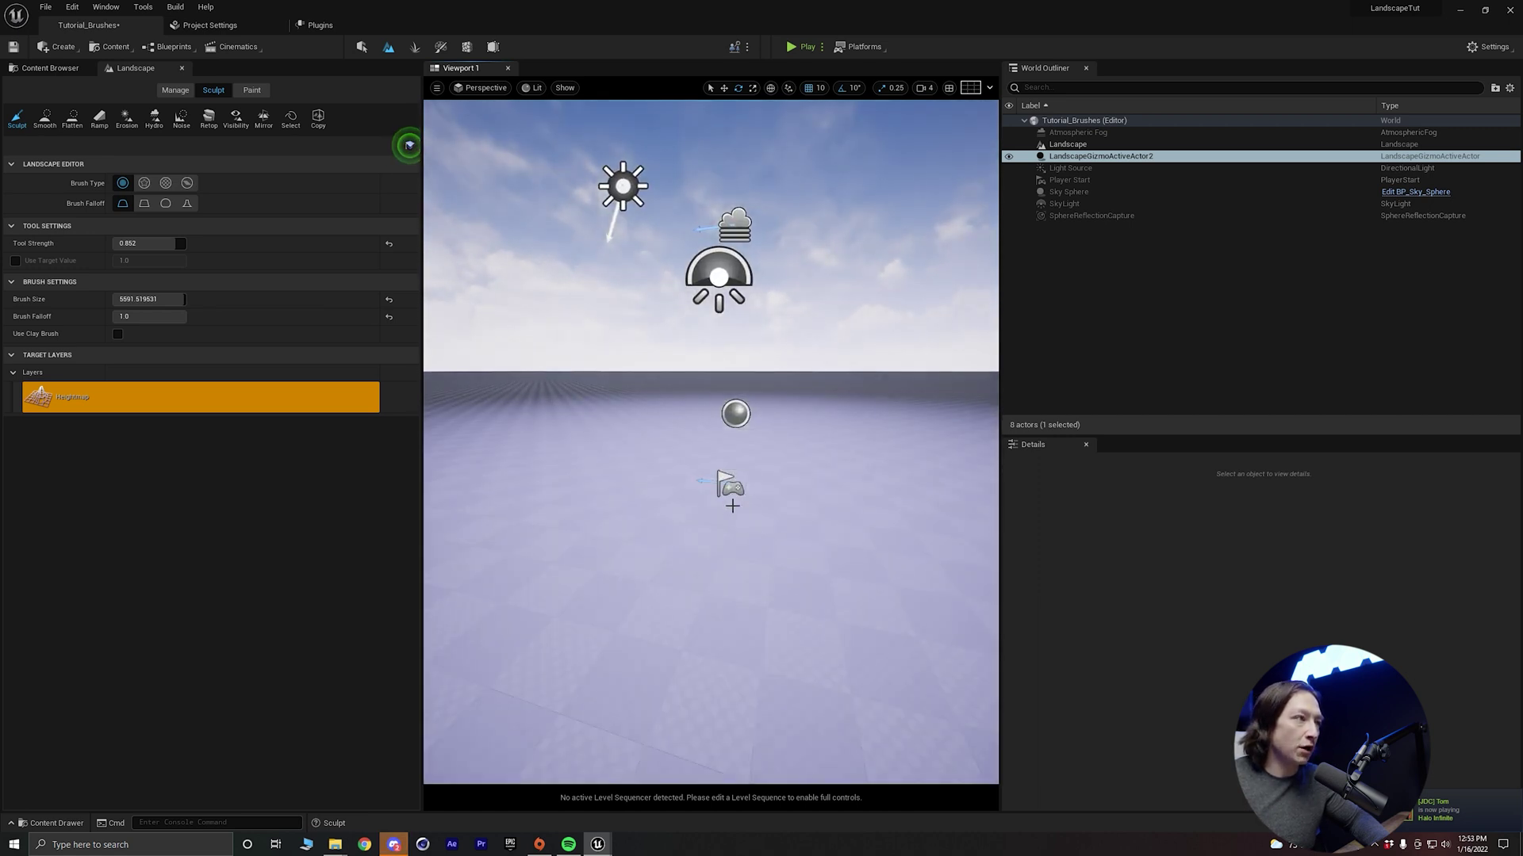
pyautogui.moveTo(721, 447)
pyautogui.mouseDown(button='right')
pyautogui.moveTo(563, 434)
pyautogui.moveTo(623, 429)
pyautogui.mouseUp(button='right')
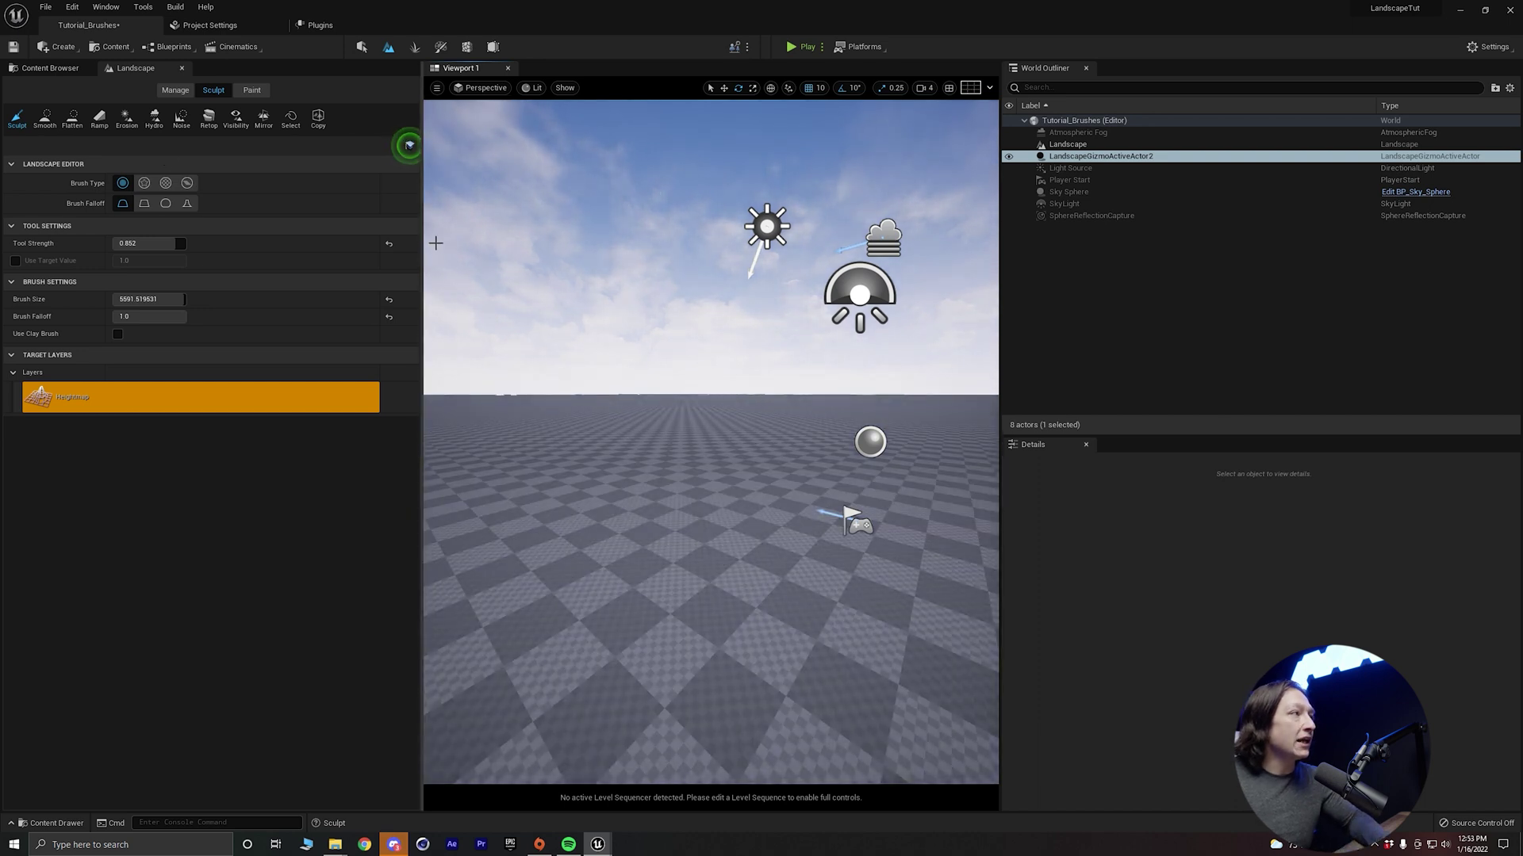
# Widen the viewport and set the landscape Sculpt tool's brush size to about 2543
pyautogui.moveTo(428, 249); pyautogui.dragTo(356, 256)
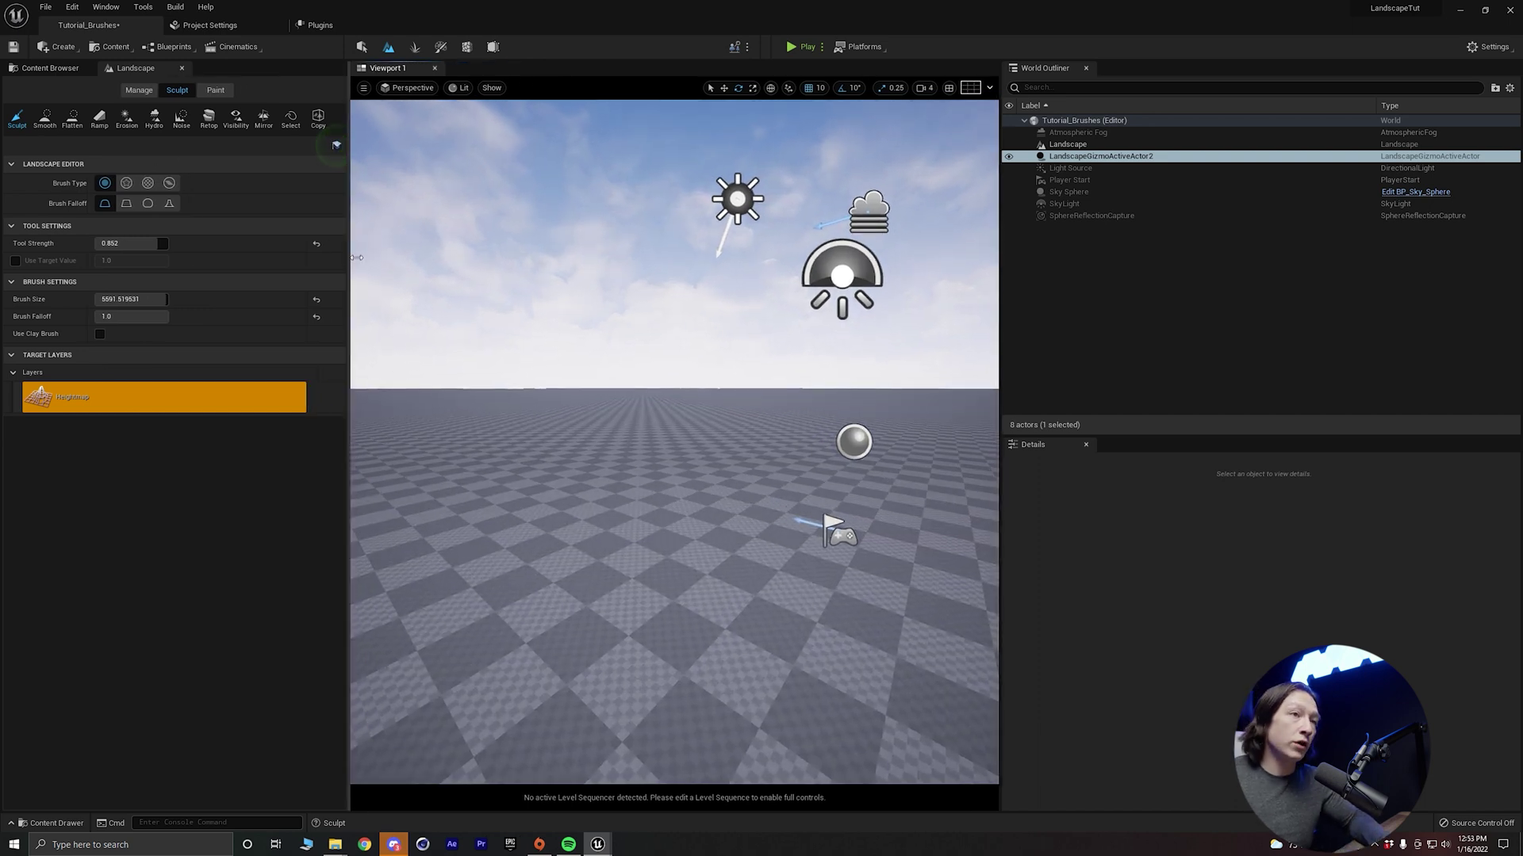
pyautogui.click(149, 93)
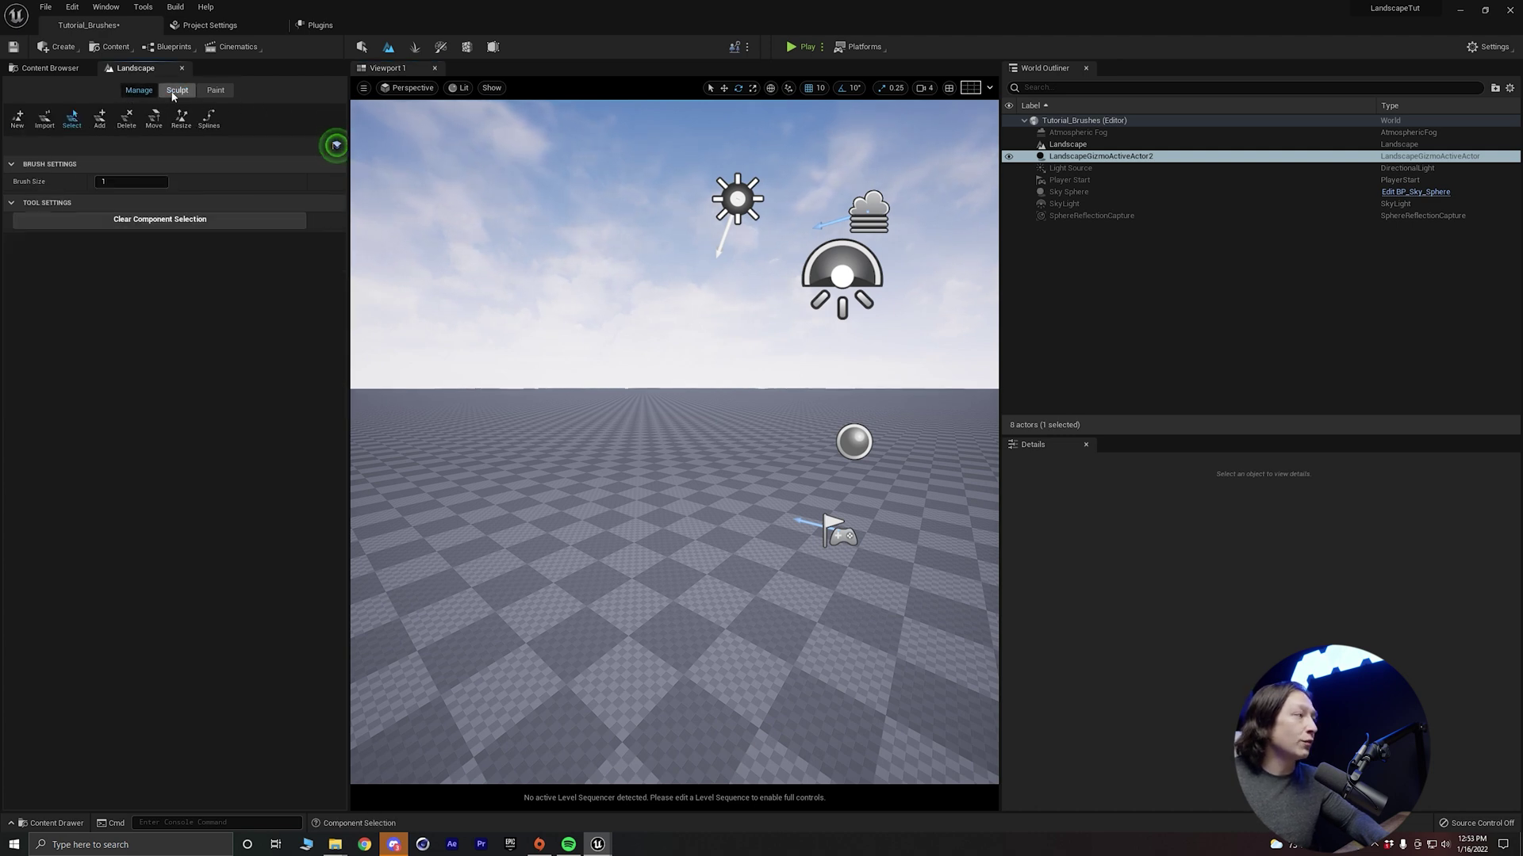
pyautogui.click(176, 92)
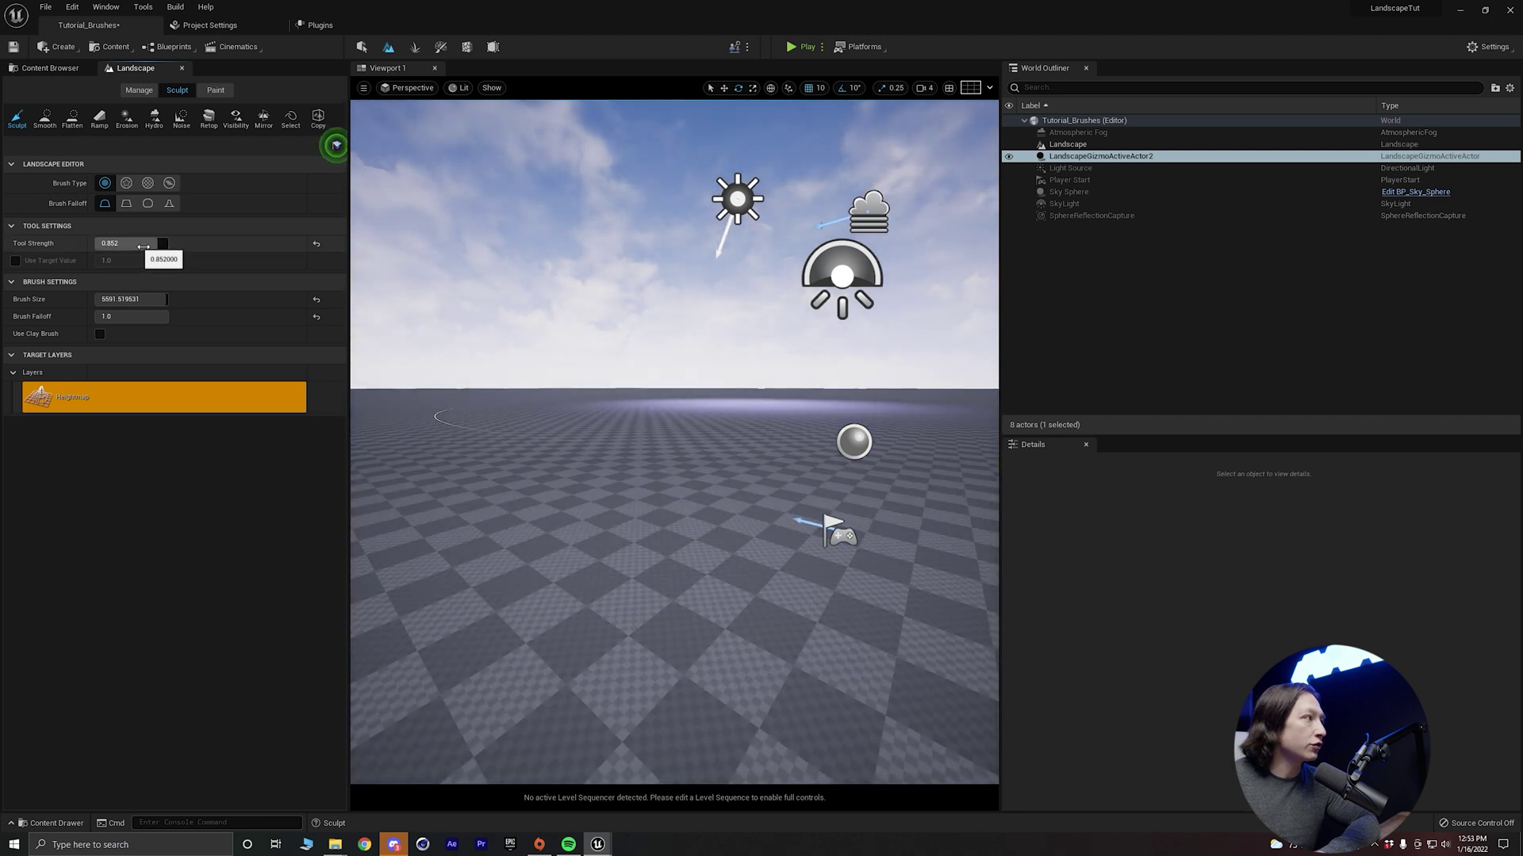
pyautogui.moveTo(163, 299); pyautogui.dragTo(143, 299)
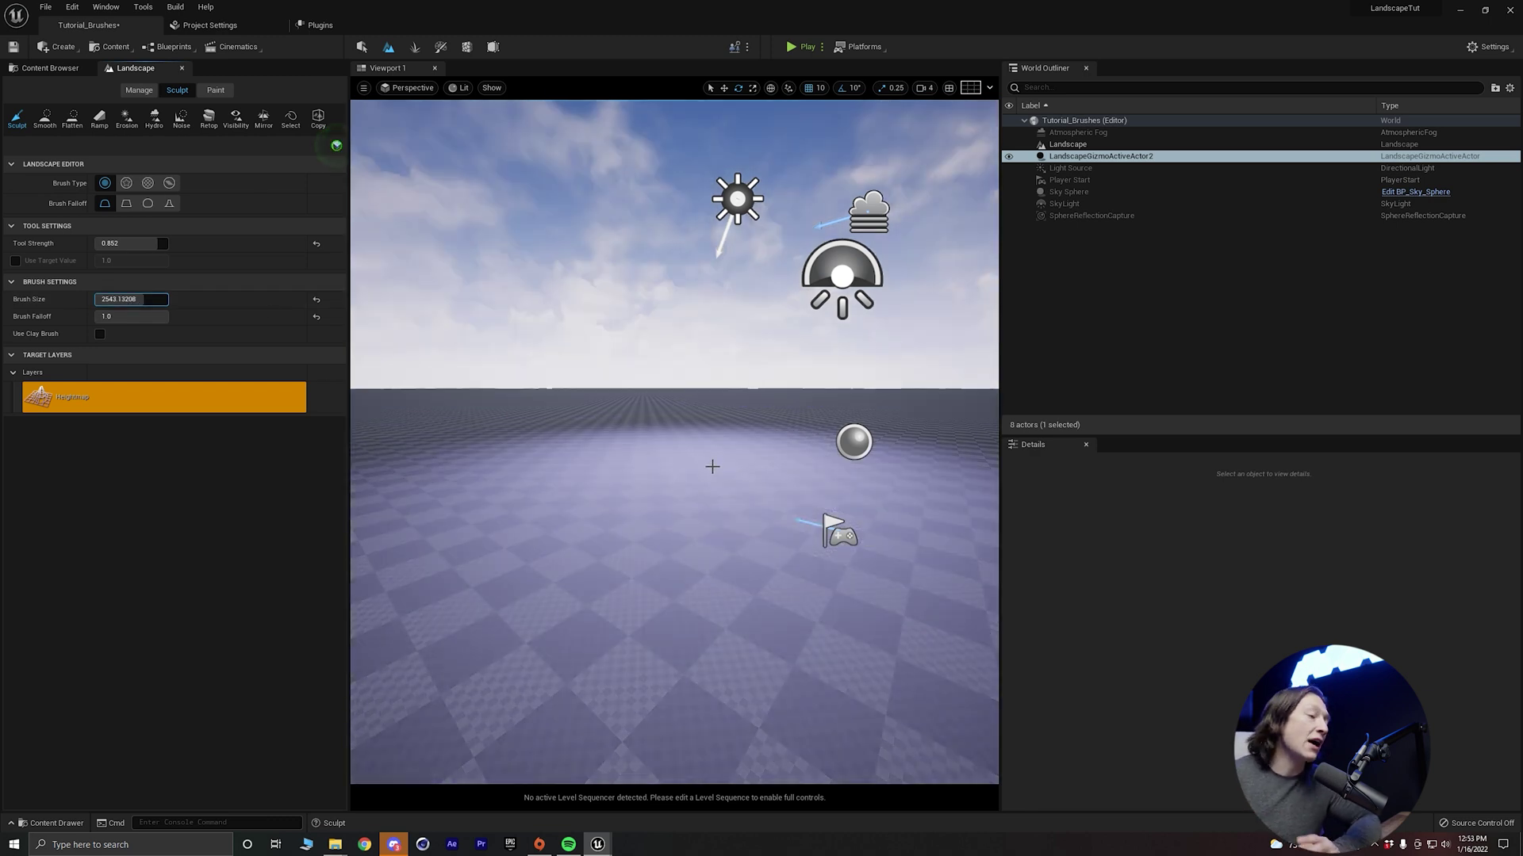
# Try raising a few hills beyond the player start with the Sculpt brush
pyautogui.moveTo(670, 442); pyautogui.dragTo(675, 438)
pyautogui.hotkey('ctrl', 'z')
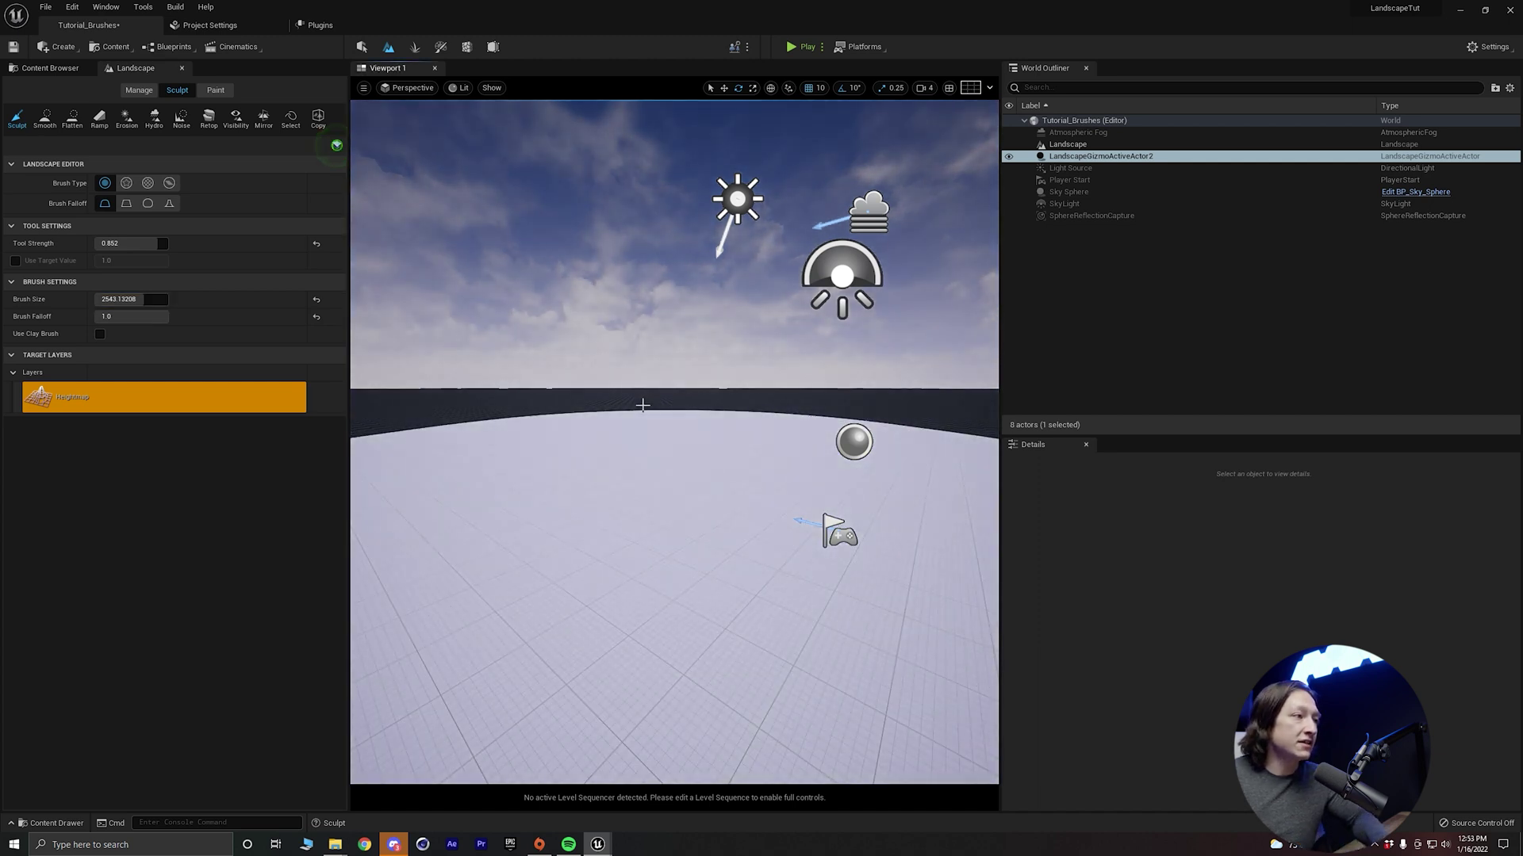
pyautogui.moveTo(642, 404)
pyautogui.mouseDown(button='right')
pyautogui.moveTo(444, 405)
pyautogui.moveTo(610, 421)
pyautogui.moveTo(475, 436)
pyautogui.mouseUp(button='right')
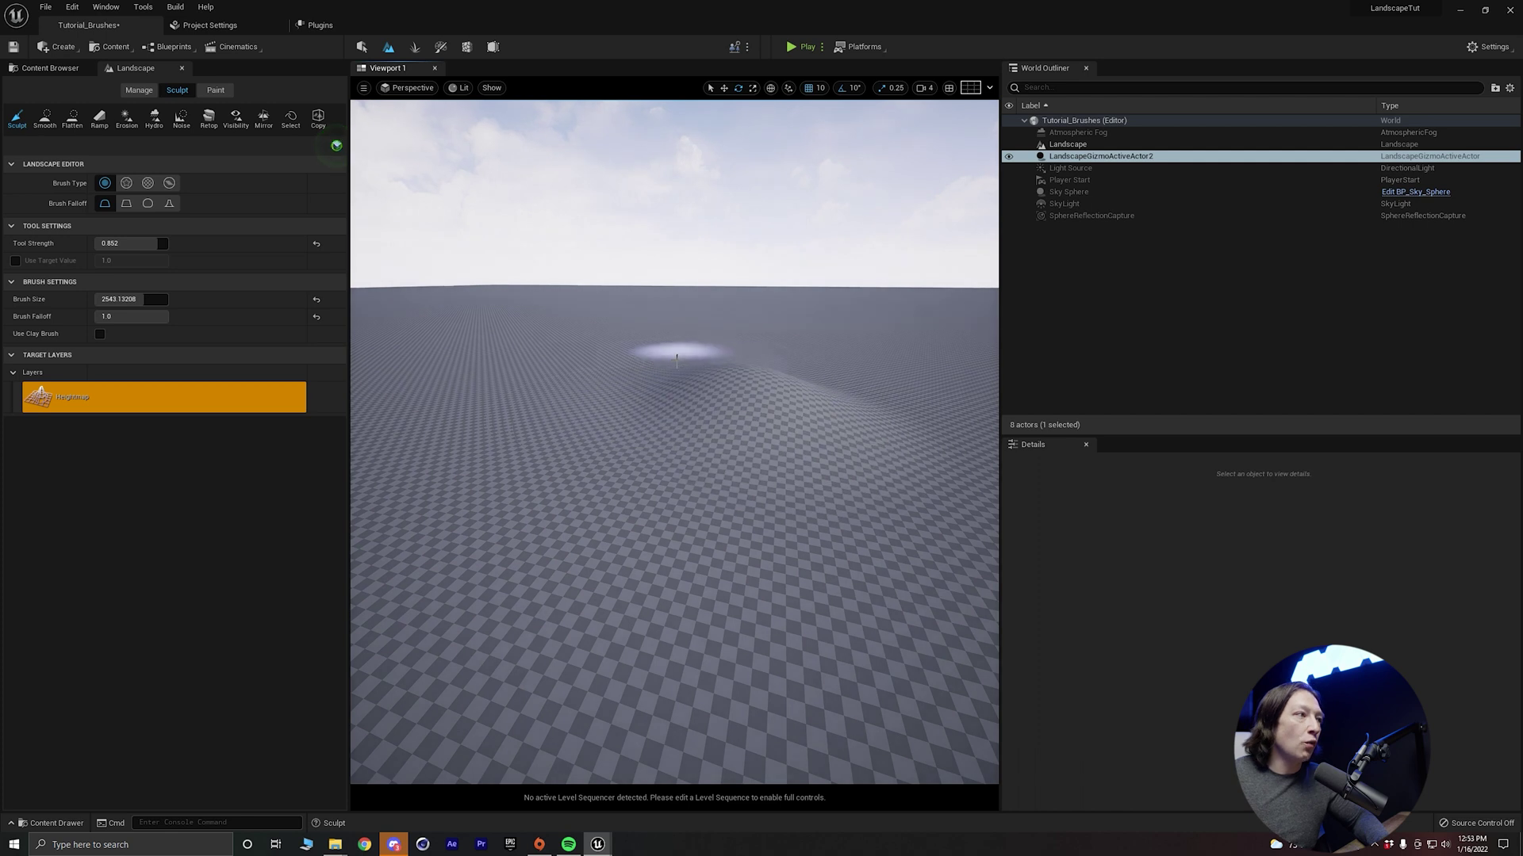
pyautogui.moveTo(670, 349)
pyautogui.mouseDown()
pyautogui.moveTo(582, 374)
pyautogui.moveTo(793, 326)
pyautogui.mouseUp()
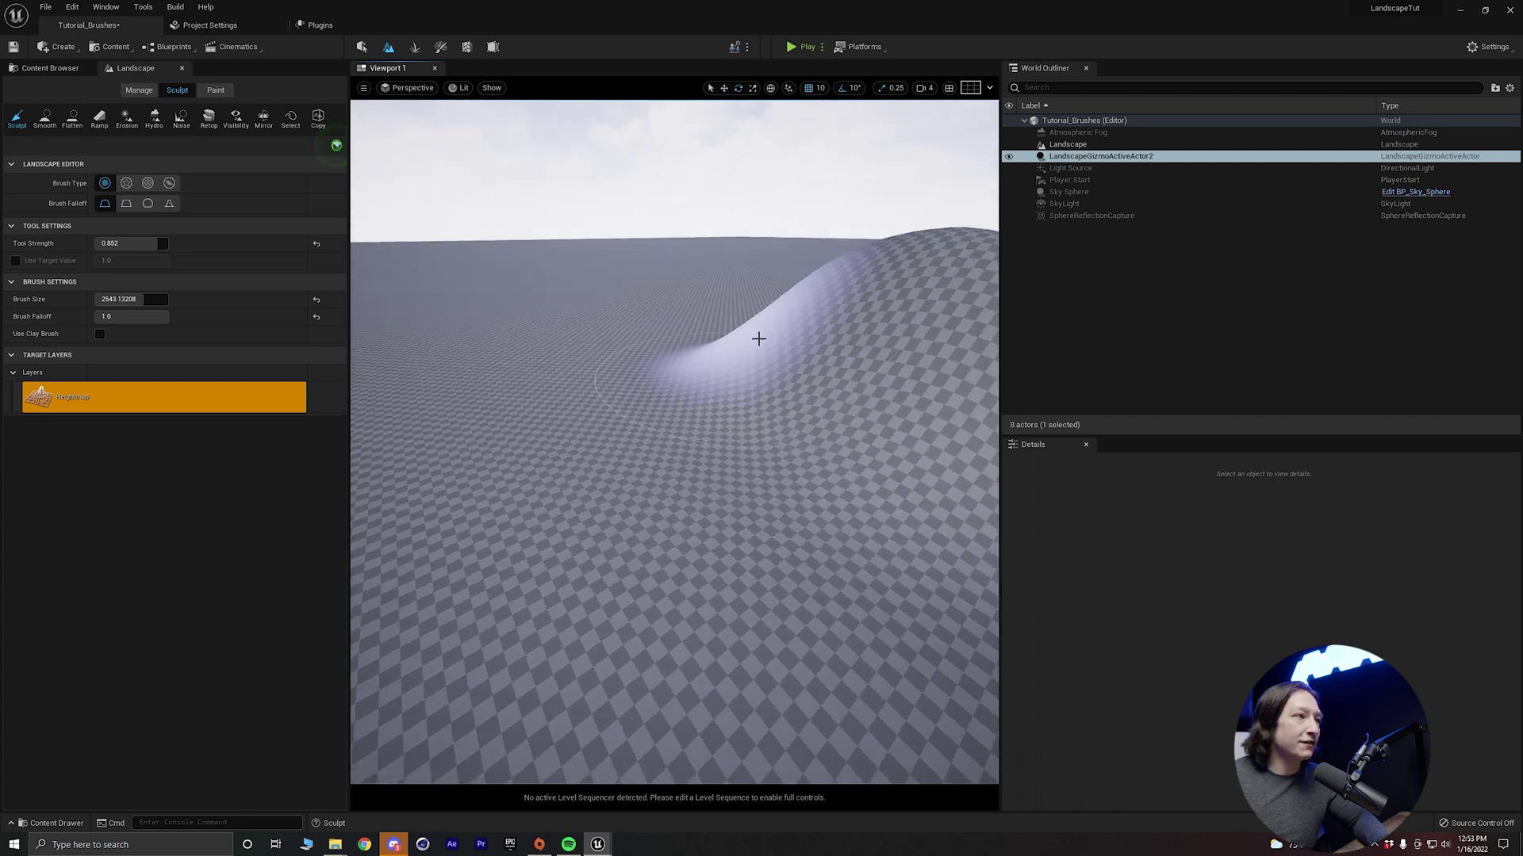
pyautogui.press('s')
pyautogui.moveTo(658, 342)
pyautogui.mouseDown(button='right')
pyautogui.moveTo(658, 396)
pyautogui.moveTo(659, 342)
pyautogui.mouseUp(button='right')
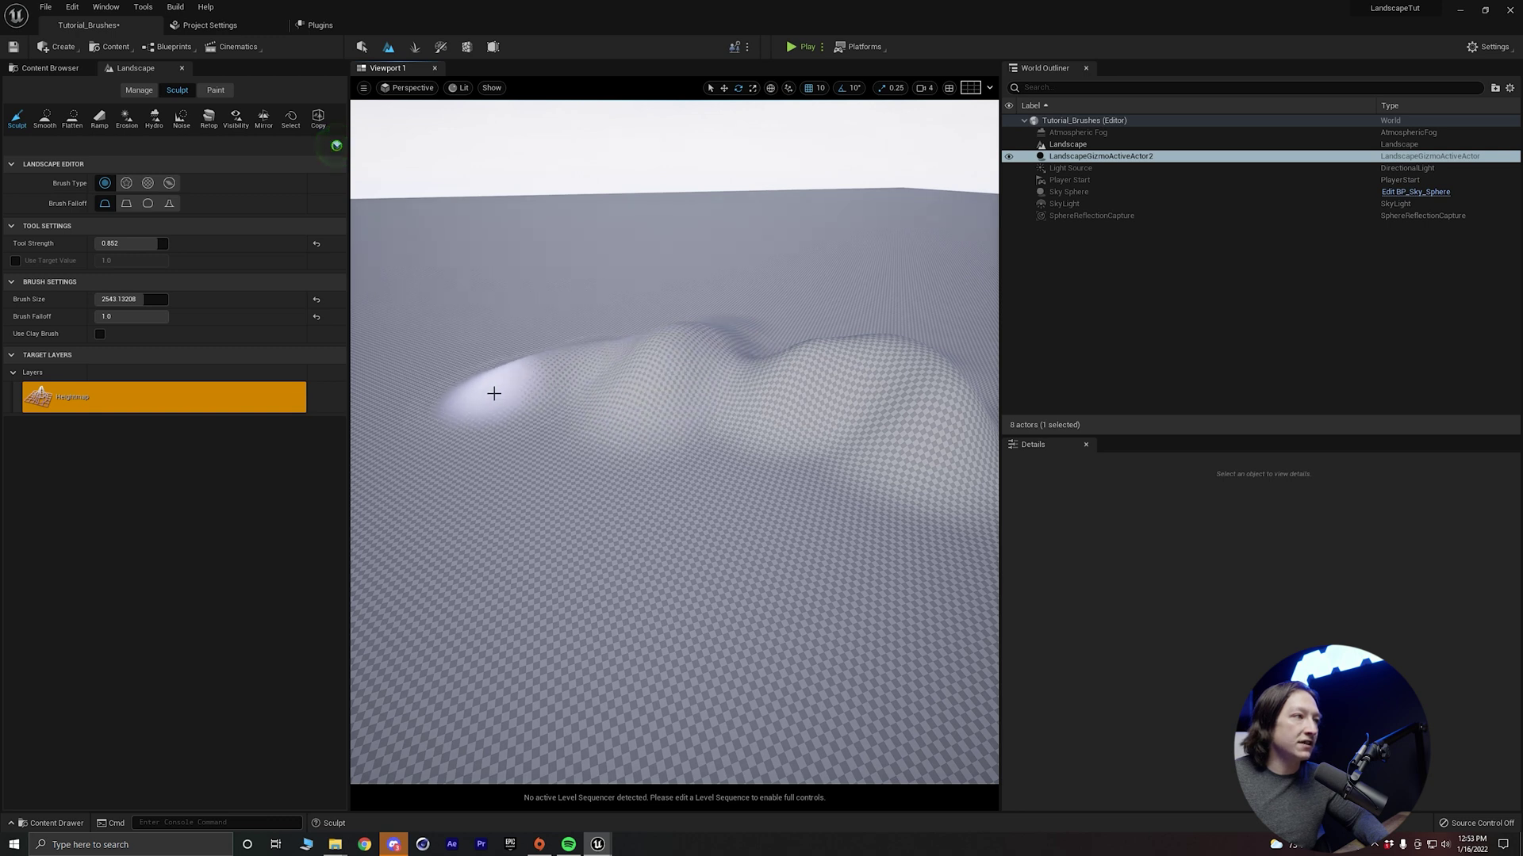
pyautogui.press('a')
pyautogui.moveTo(533, 389)
pyautogui.mouseDown(button='right')
pyautogui.moveTo(687, 365)
pyautogui.moveTo(690, 335)
pyautogui.mouseUp(button='right')
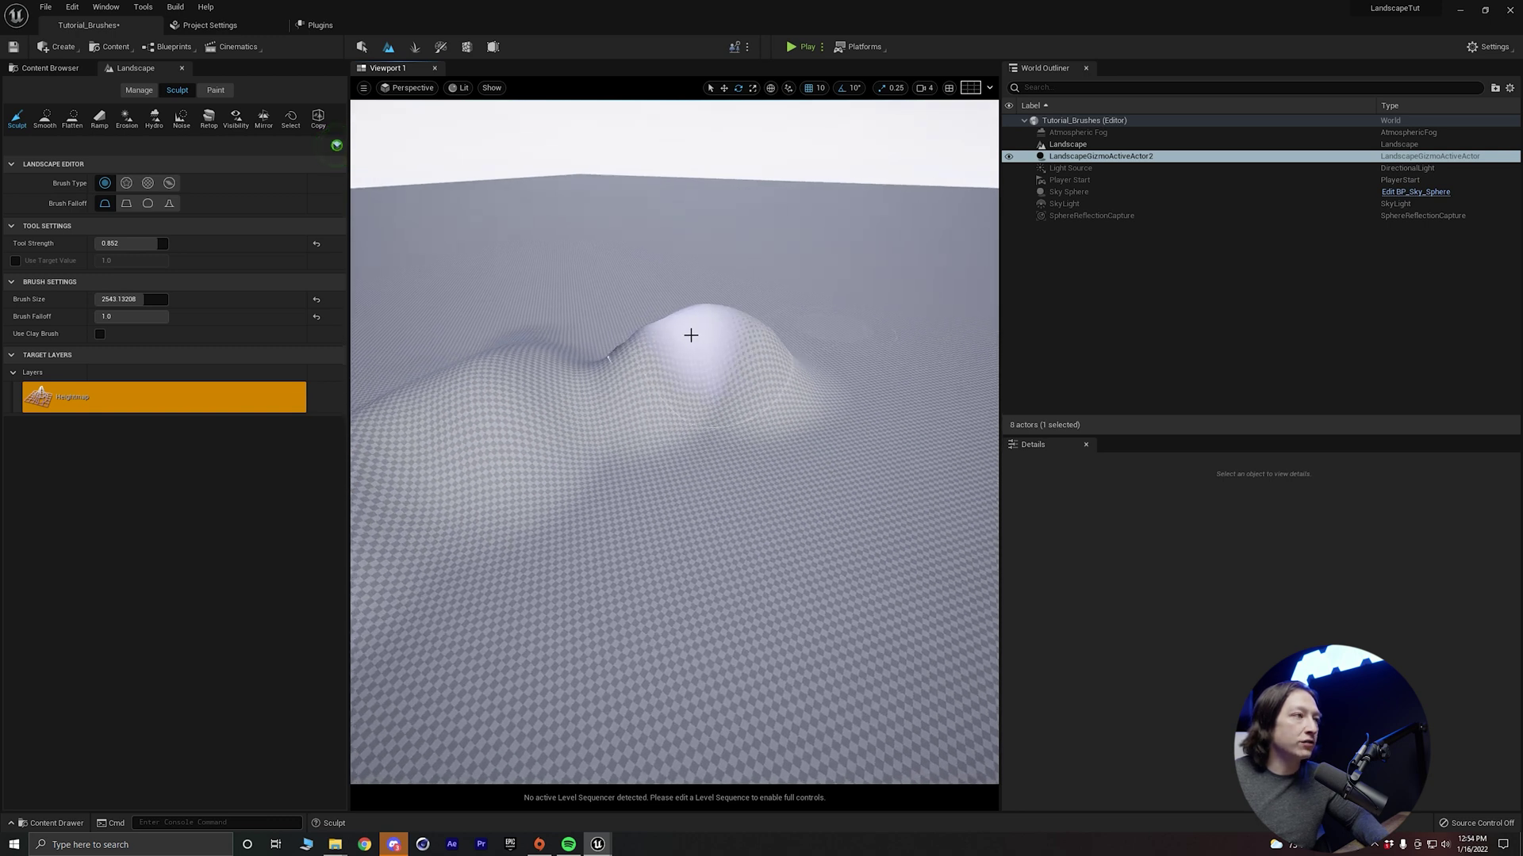
pyautogui.click(686, 336)
# Undo all the trial sculpt strokes so the landscape is flat again
pyautogui.hotkey('ctrl', 'z')
pyautogui.hotkey('ctrl', 'z')
pyautogui.hotkey('ctrl', 'z')
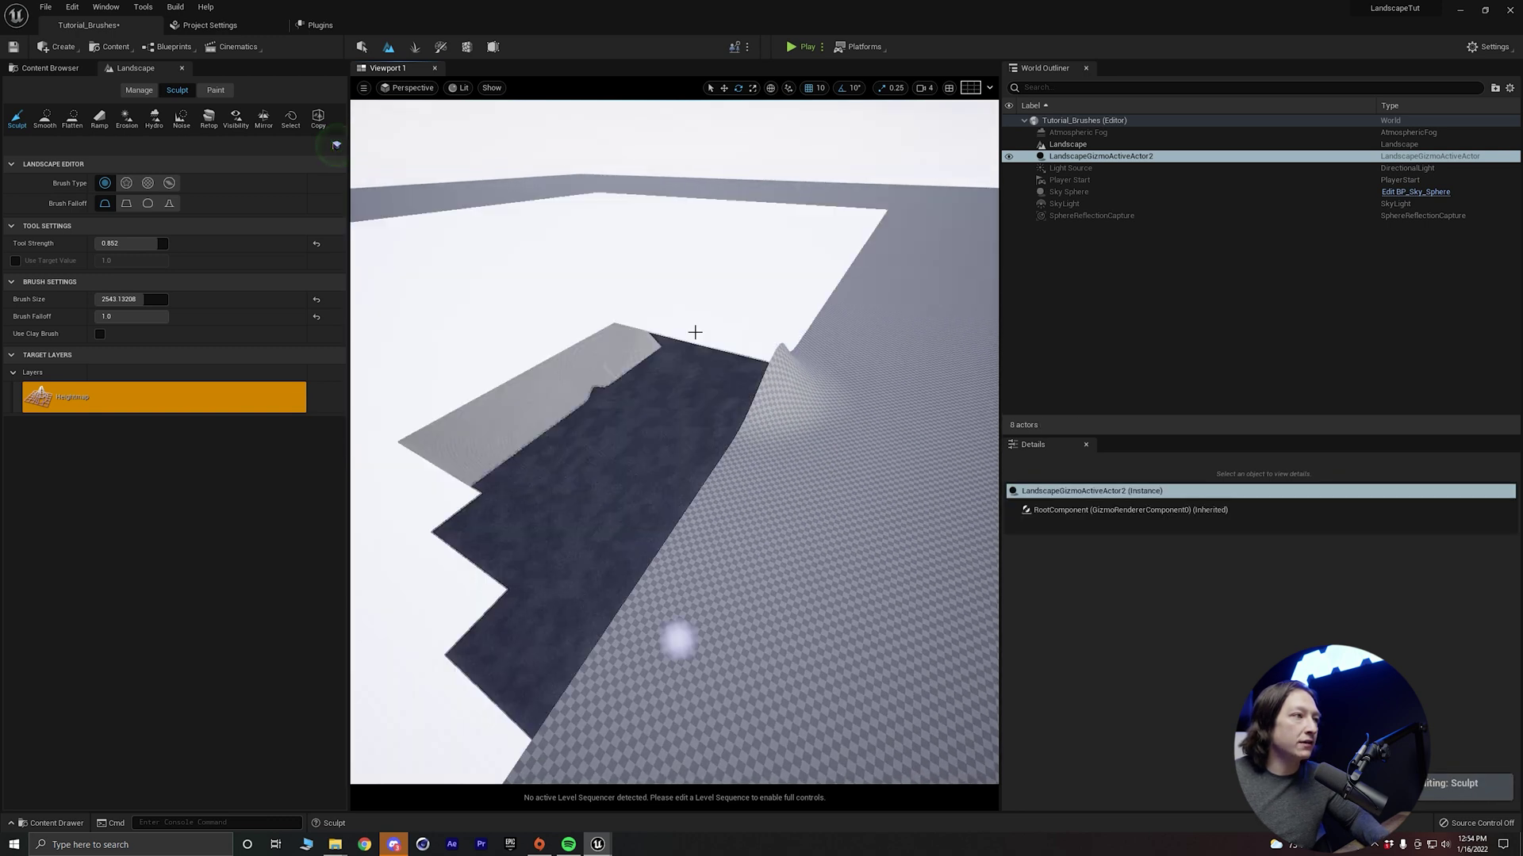
pyautogui.hotkey('ctrl', 'z')
pyautogui.hotkey('ctrl', 'z')
pyautogui.hotkey('ctrl', 'z')
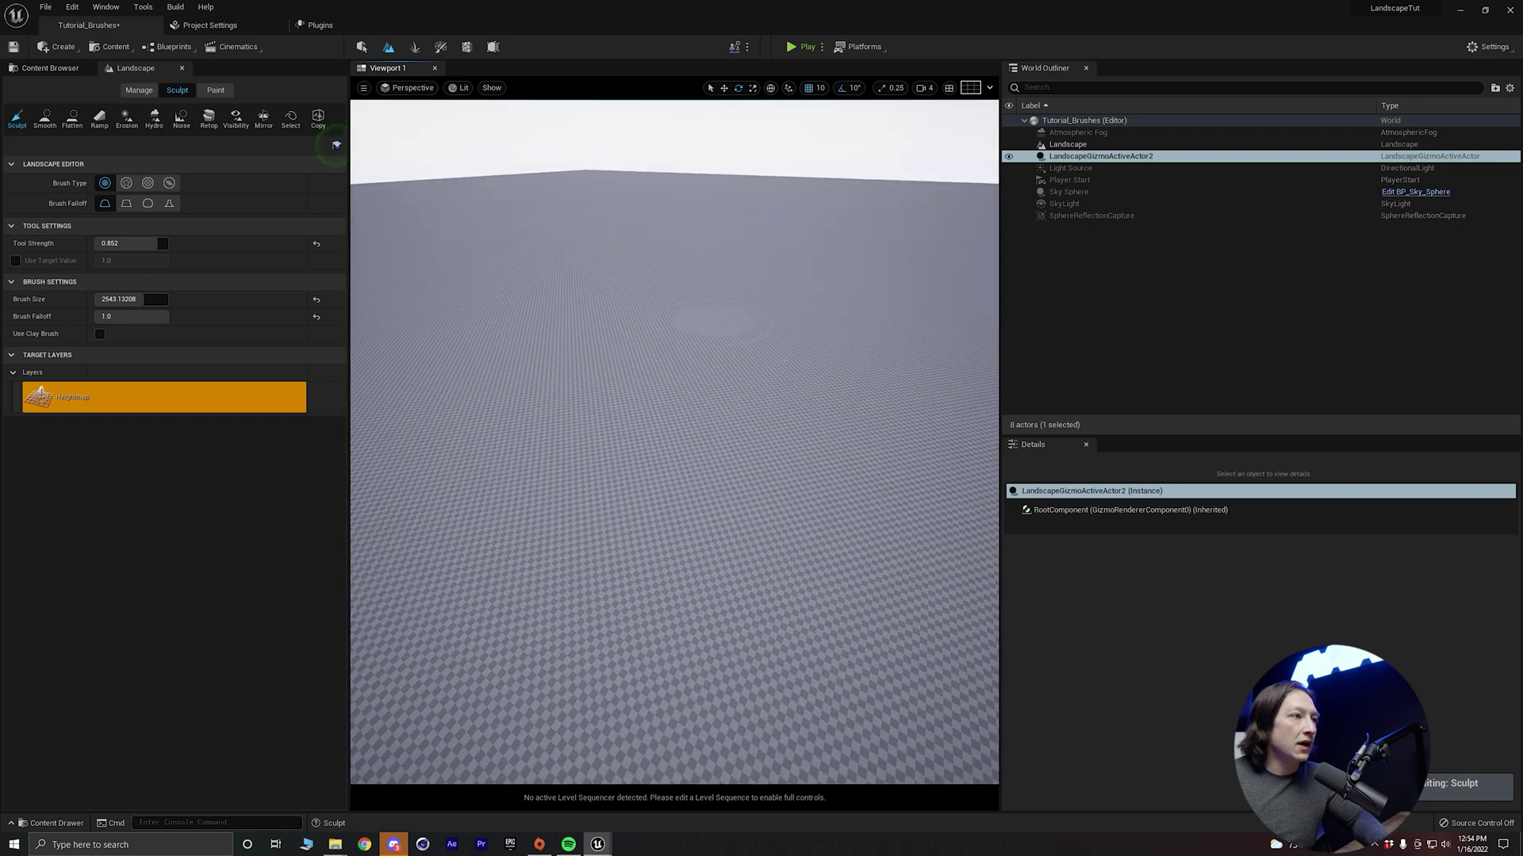
# Set the sculpt tool strength to 0.572 and raise a first ridge of rolling hills across the flat landscape
pyautogui.moveTo(764, 345)
pyautogui.mouseDown(button='right')
pyautogui.moveTo(721, 380)
pyautogui.moveTo(721, 515)
pyautogui.moveTo(674, 536)
pyautogui.moveTo(674, 520)
pyautogui.mouseUp(button='right')
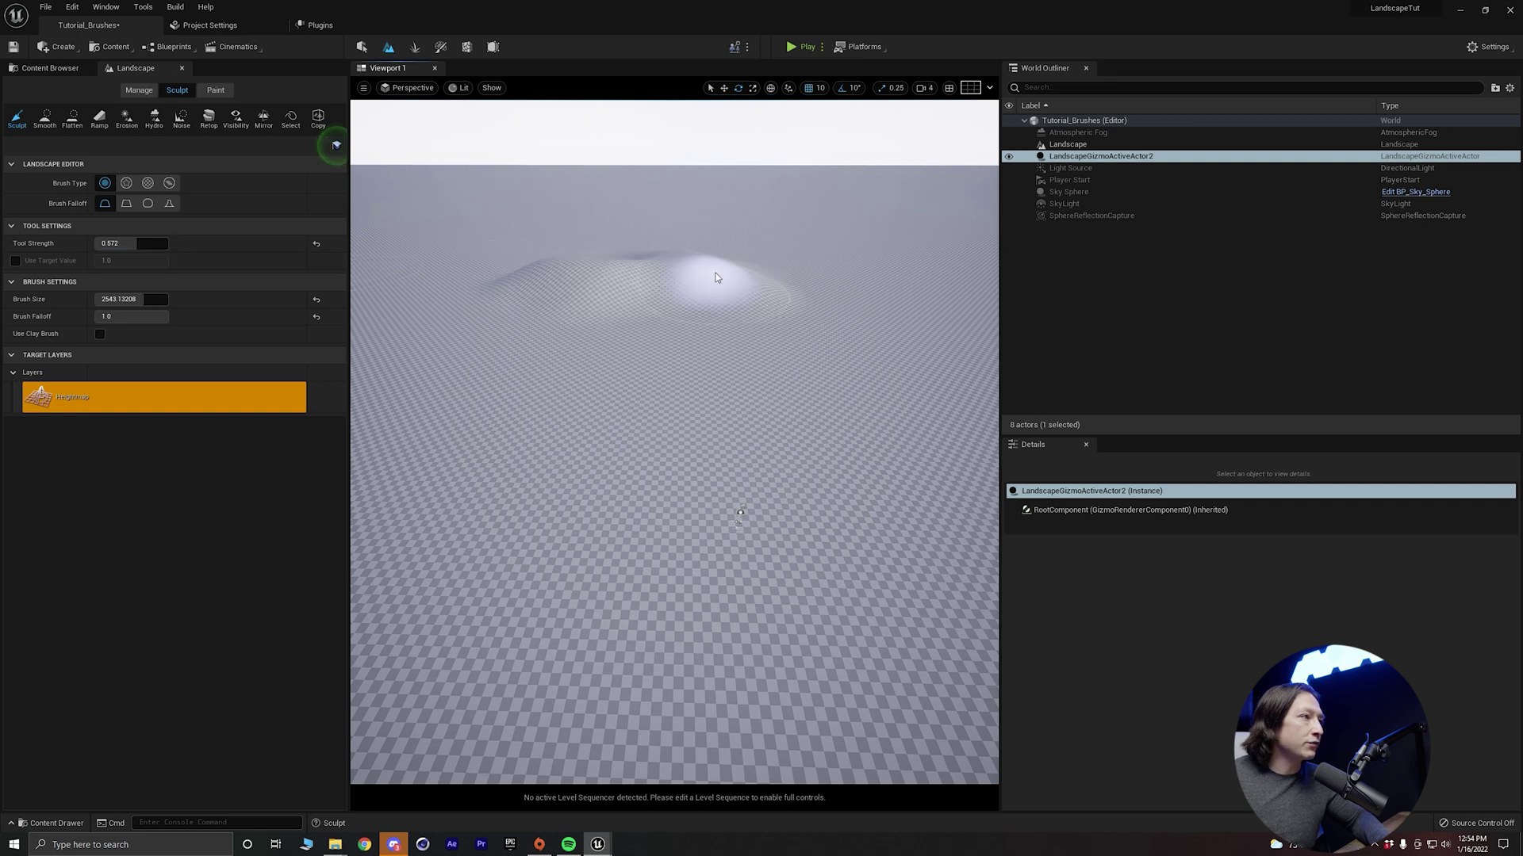
pyautogui.moveTo(555, 279)
pyautogui.mouseDown()
pyautogui.moveTo(704, 275)
pyautogui.moveTo(873, 304)
pyautogui.mouseUp()
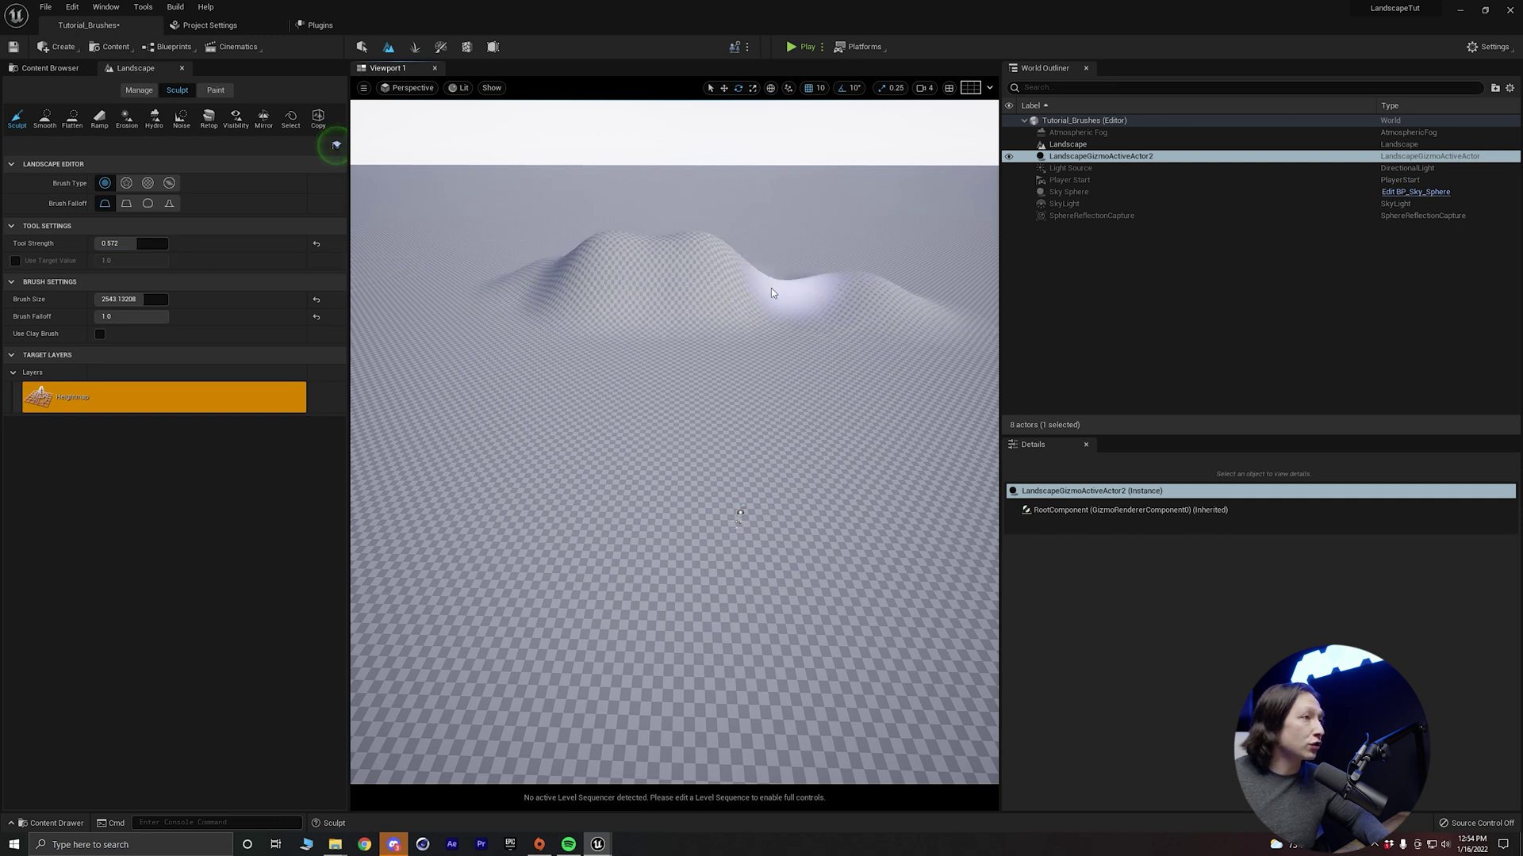
pyautogui.moveTo(752, 293)
pyautogui.mouseDown()
pyautogui.moveTo(466, 293)
pyautogui.moveTo(579, 287)
pyautogui.mouseUp()
pyautogui.keyDown('alt'); pyautogui.moveTo(579, 287); pyautogui.dragTo(436, 322); pyautogui.keyUp('alt')
pyautogui.moveTo(412, 341); pyautogui.dragTo(664, 235, button='right')
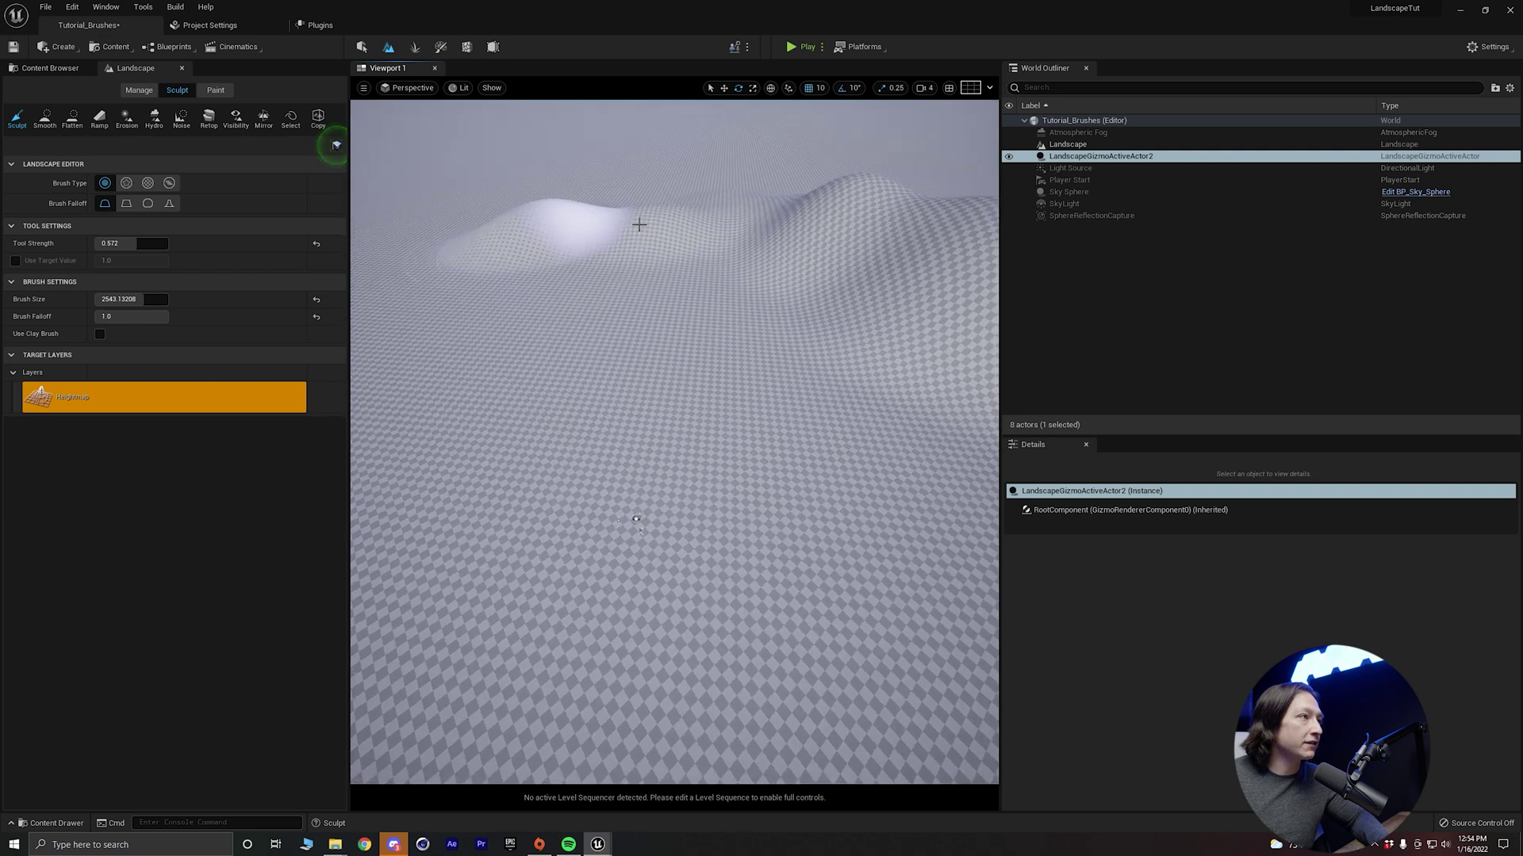
# Extend the ridge sideways with more sculpted peaks, curving the hill chain around the open central area
pyautogui.moveTo(638, 224); pyautogui.dragTo(520, 227)
pyautogui.moveTo(521, 227); pyautogui.dragTo(733, 226, button='right')
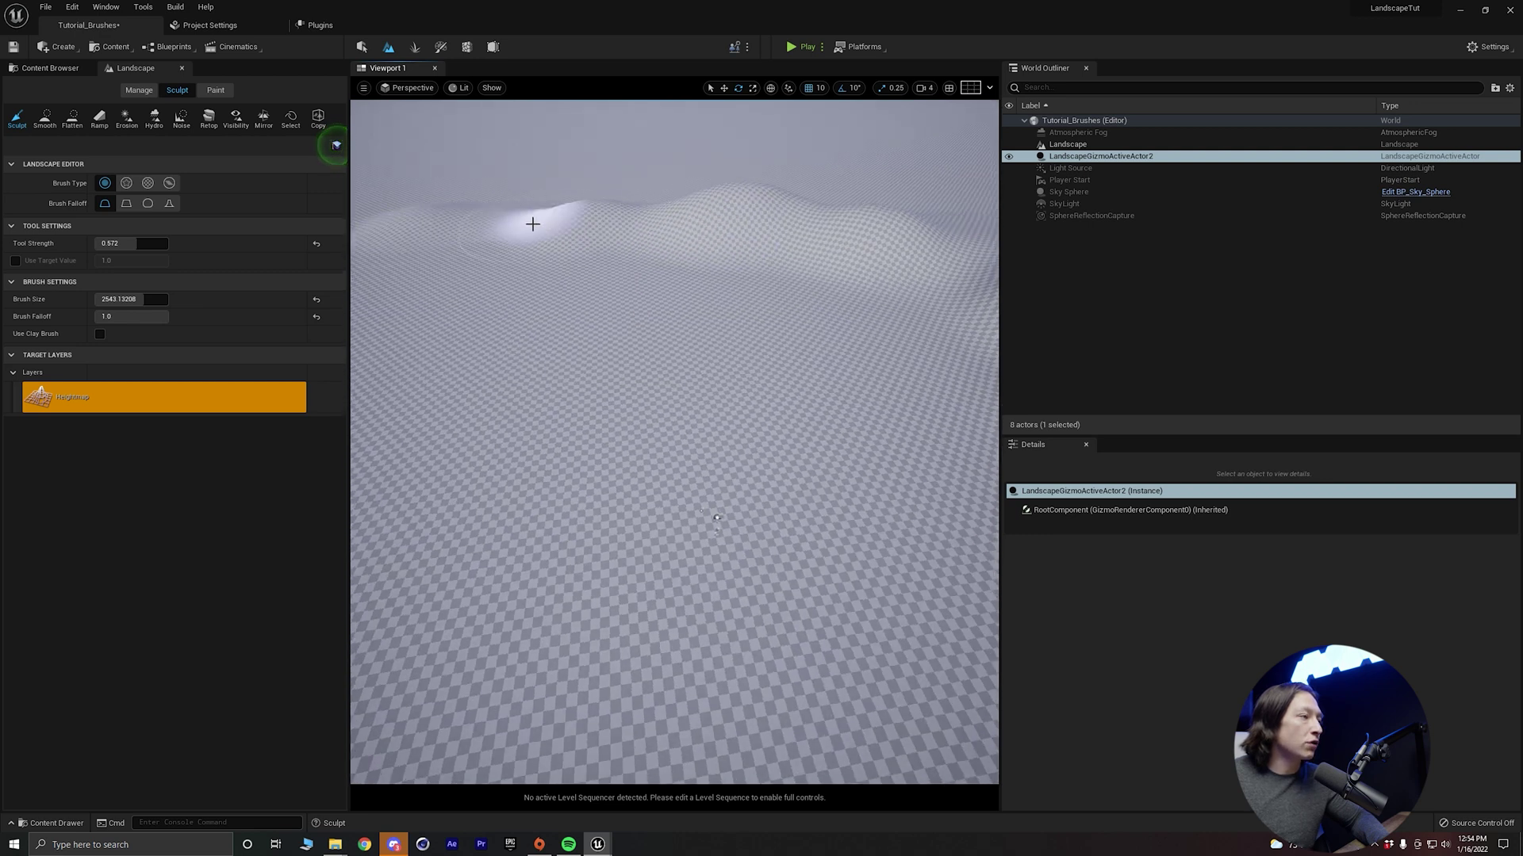
pyautogui.moveTo(532, 225); pyautogui.dragTo(728, 225, button='right')
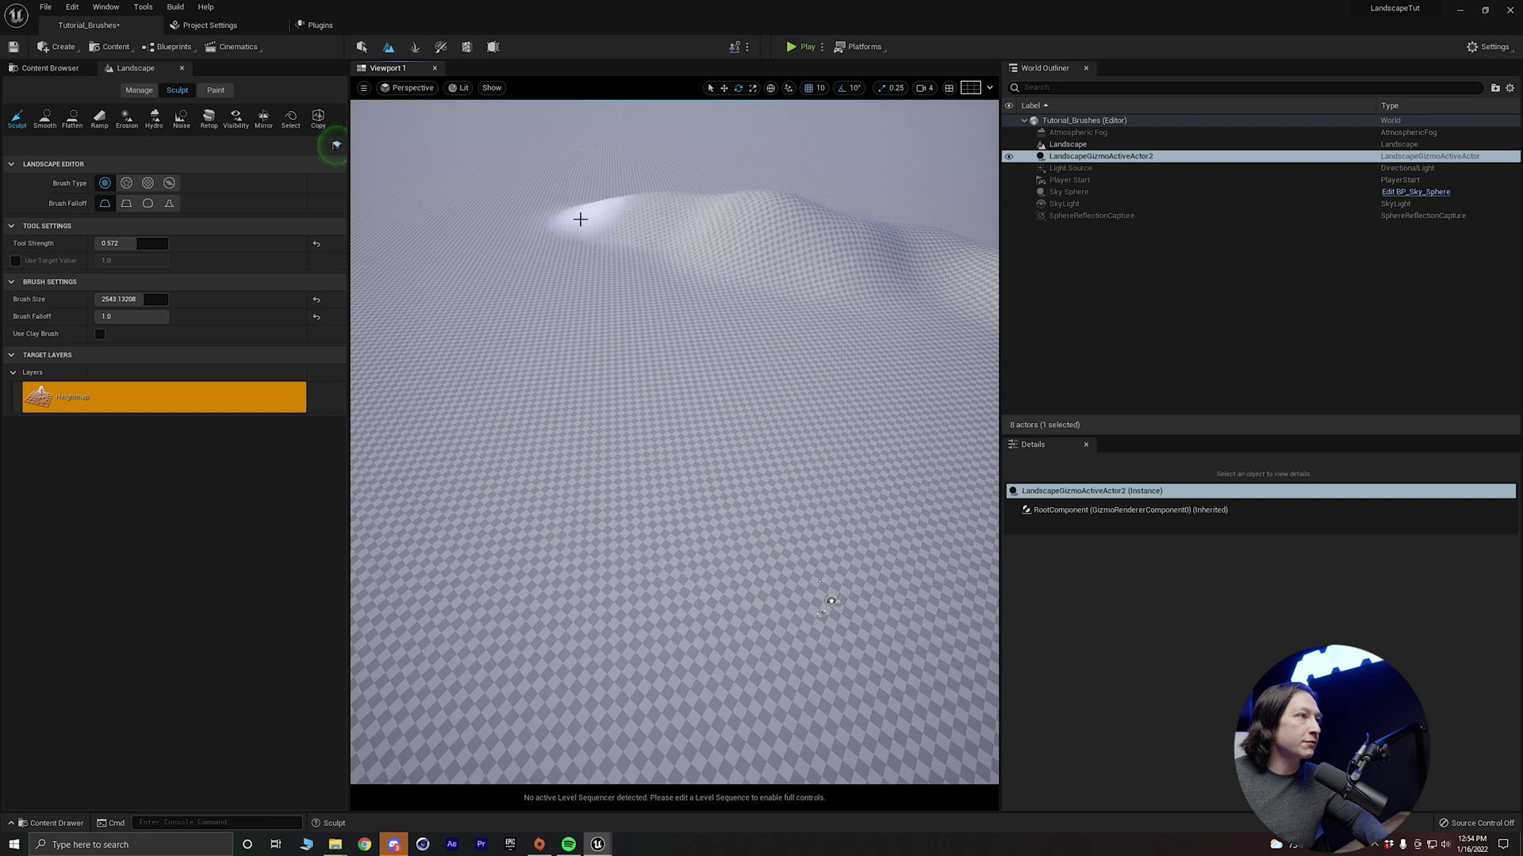
pyautogui.moveTo(554, 221); pyautogui.dragTo(628, 212, button='right')
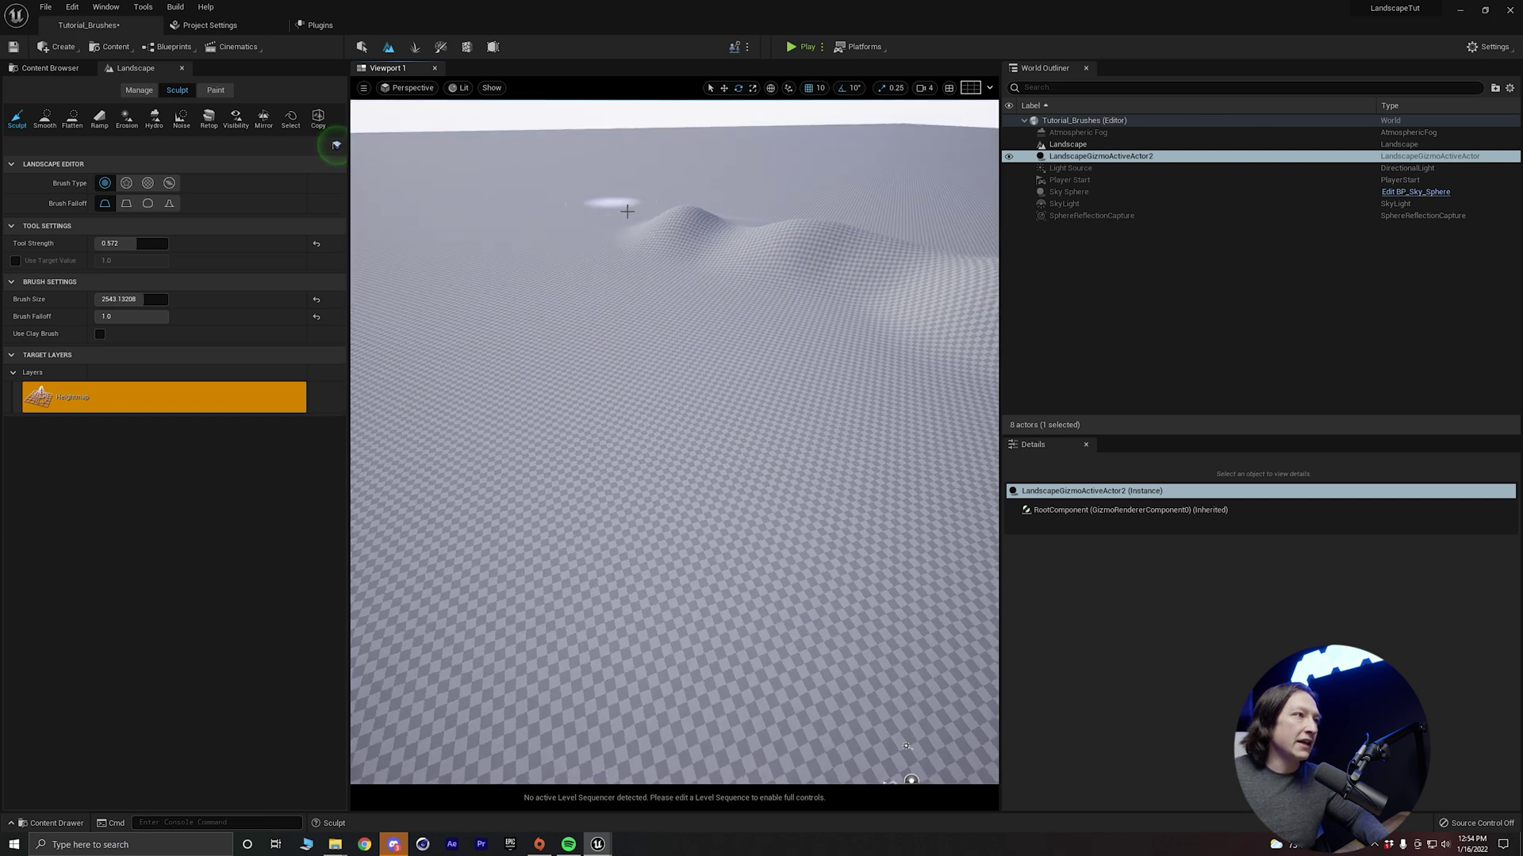
pyautogui.moveTo(762, 247); pyautogui.dragTo(724, 245)
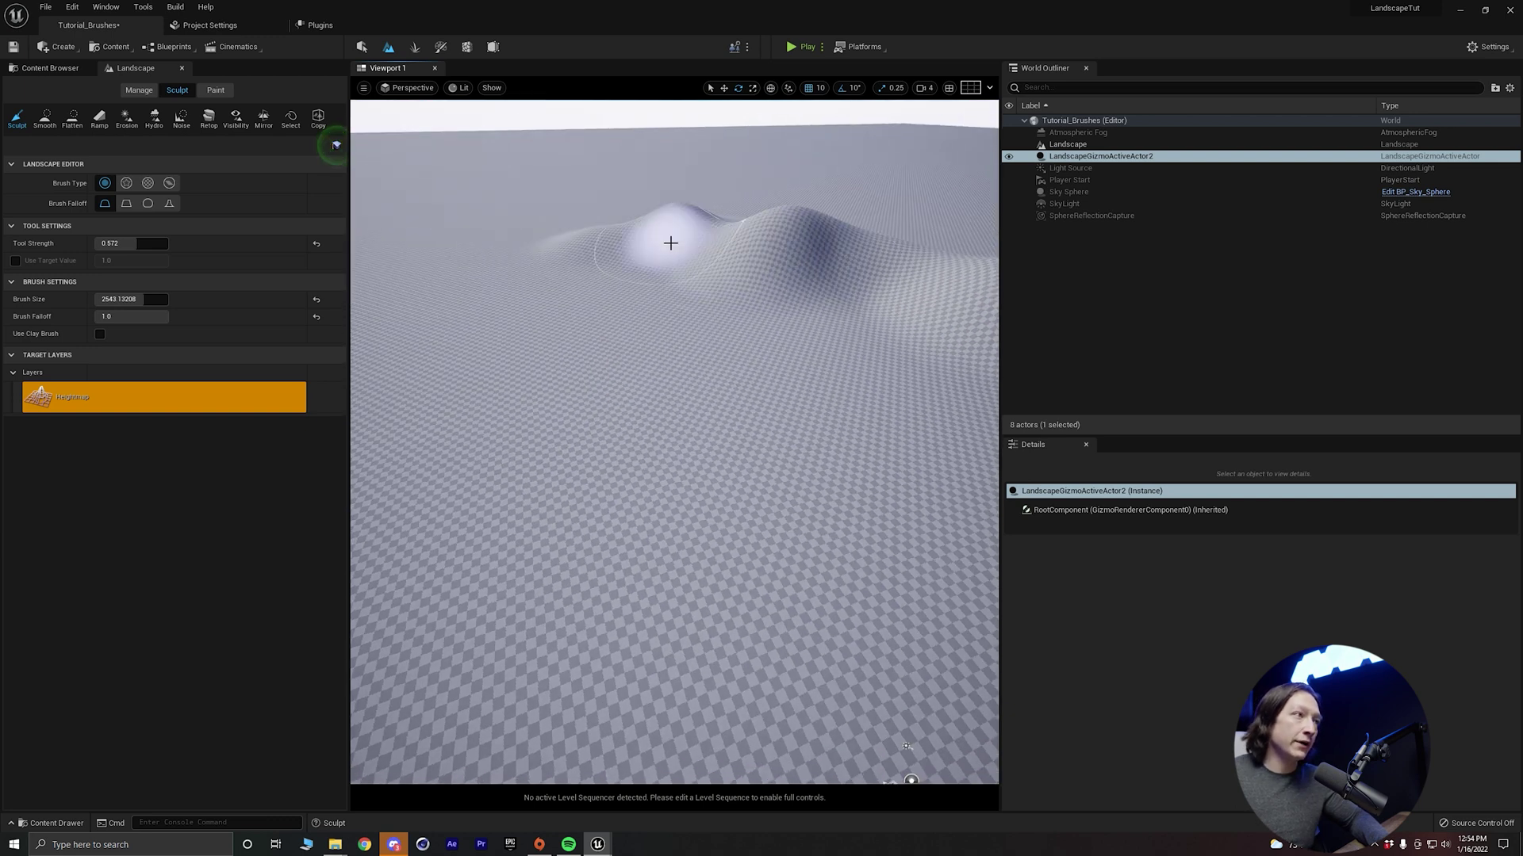
pyautogui.moveTo(630, 237); pyautogui.dragTo(729, 252, button='right')
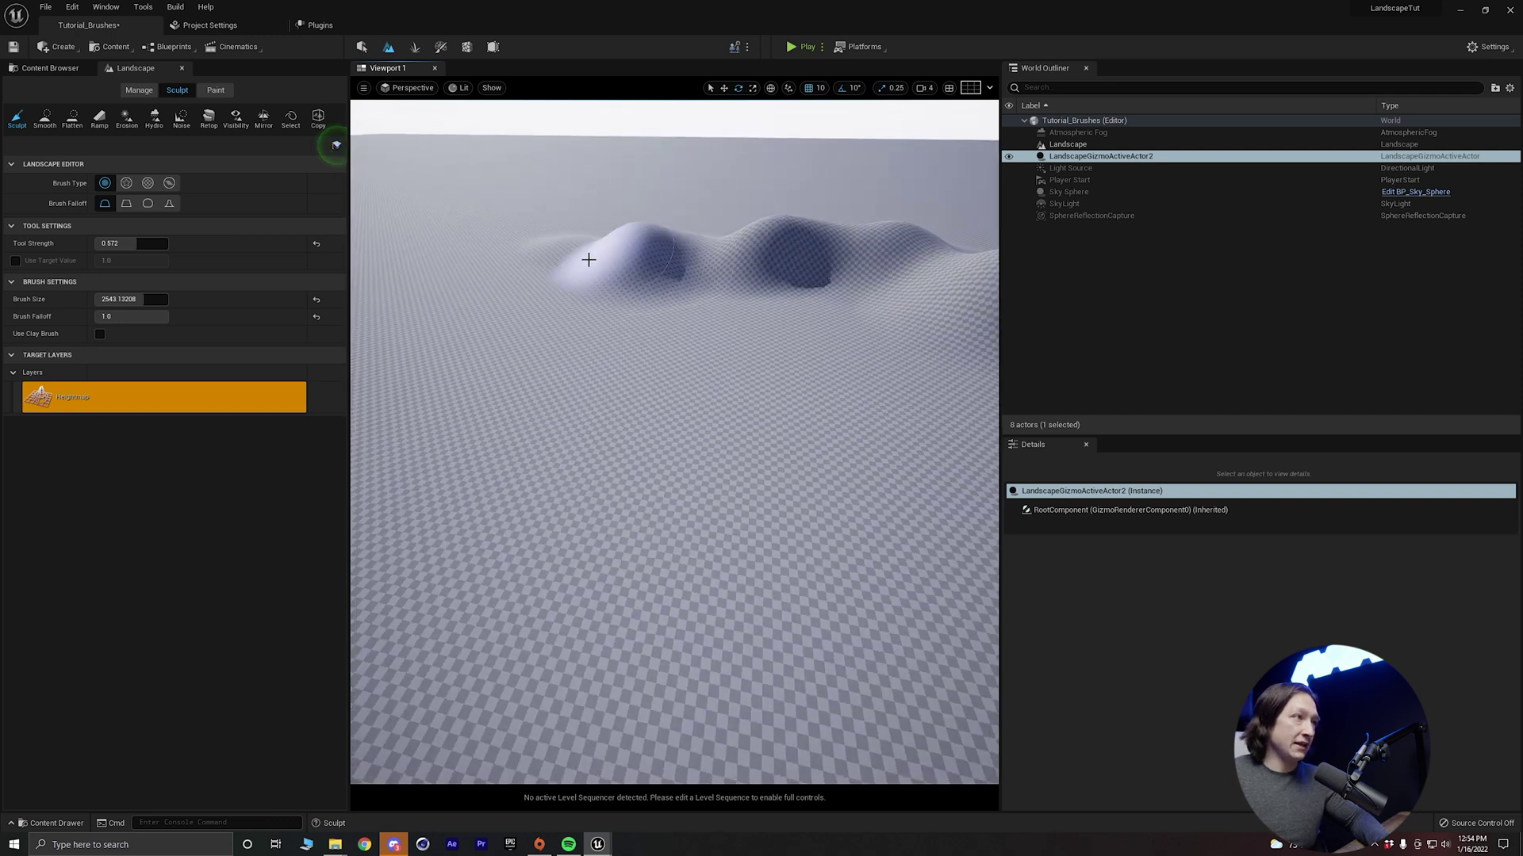
pyautogui.moveTo(591, 253); pyautogui.dragTo(635, 259, button='right')
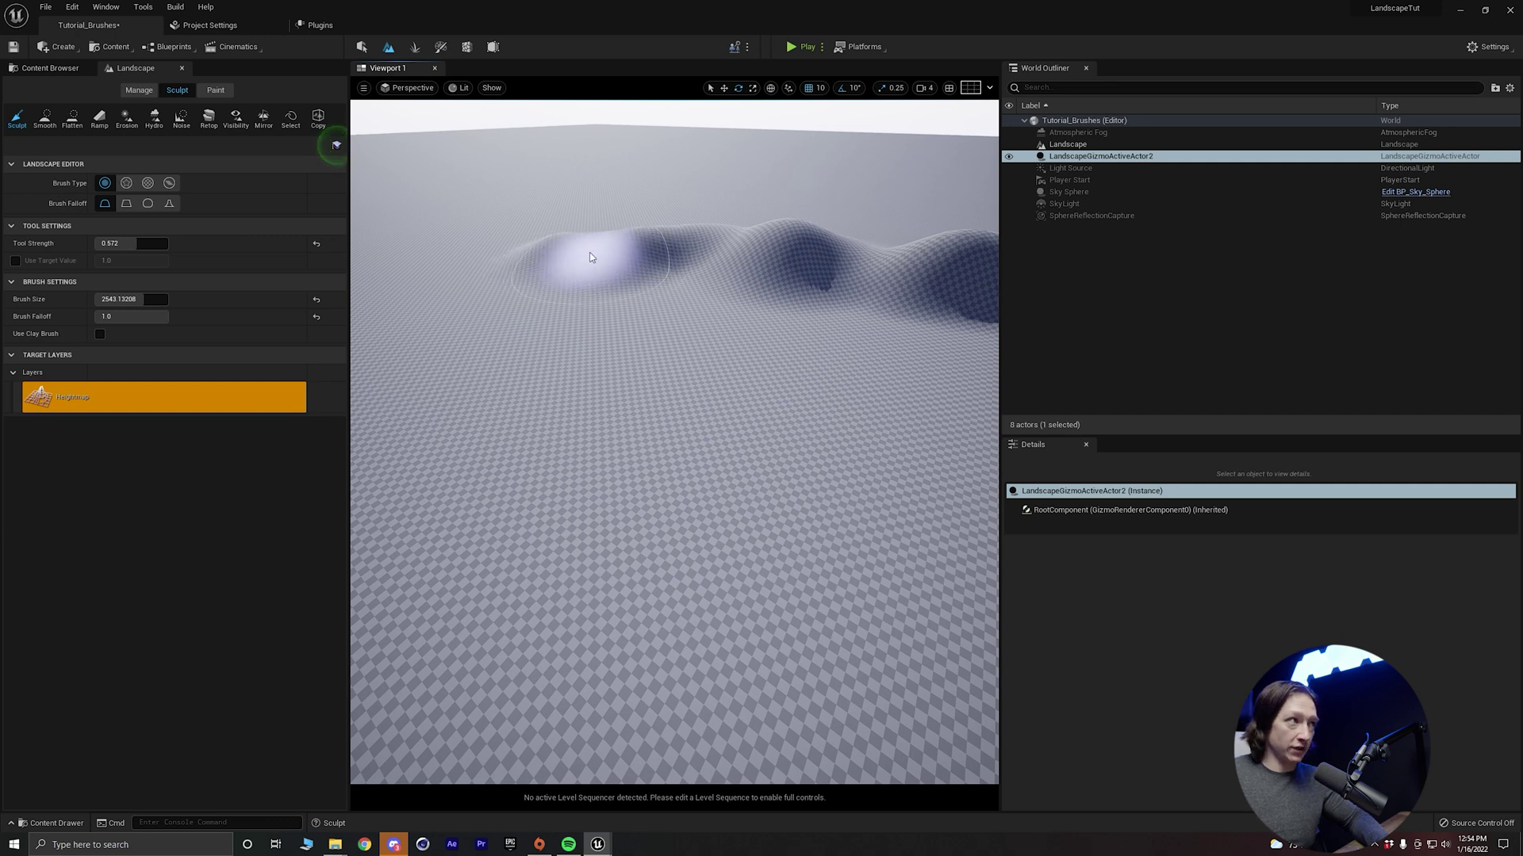
# Continue sculpting hills around the remaining sides to enclose the flat central area in a ring
pyautogui.moveTo(596, 257); pyautogui.dragTo(666, 245, button='right')
pyautogui.moveTo(666, 245)
pyautogui.mouseDown()
pyautogui.moveTo(580, 230)
pyautogui.moveTo(458, 245)
pyautogui.moveTo(581, 219)
pyautogui.mouseUp()
pyautogui.moveTo(646, 204)
pyautogui.mouseDown(button='right')
pyautogui.moveTo(662, 212)
pyautogui.moveTo(629, 242)
pyautogui.mouseUp(button='right')
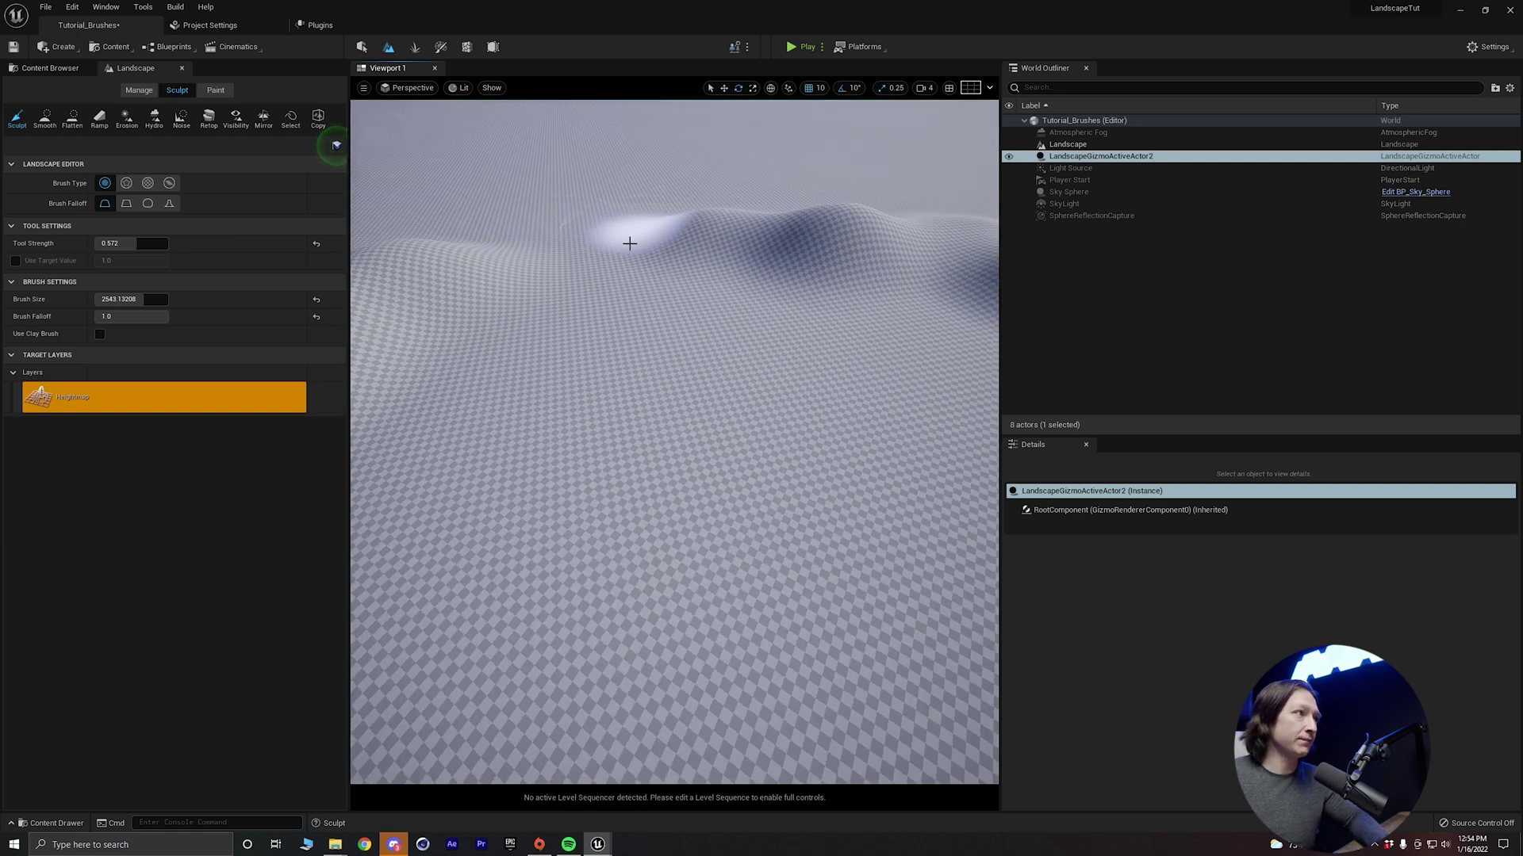
pyautogui.moveTo(756, 265)
pyautogui.mouseDown(button='right')
pyautogui.moveTo(785, 277)
pyautogui.moveTo(787, 232)
pyautogui.moveTo(787, 306)
pyautogui.moveTo(787, 287)
pyautogui.moveTo(557, 281)
pyautogui.mouseUp(button='right')
pyautogui.press('e')
pyautogui.moveTo(785, 302); pyautogui.dragTo(792, 302, button='right')
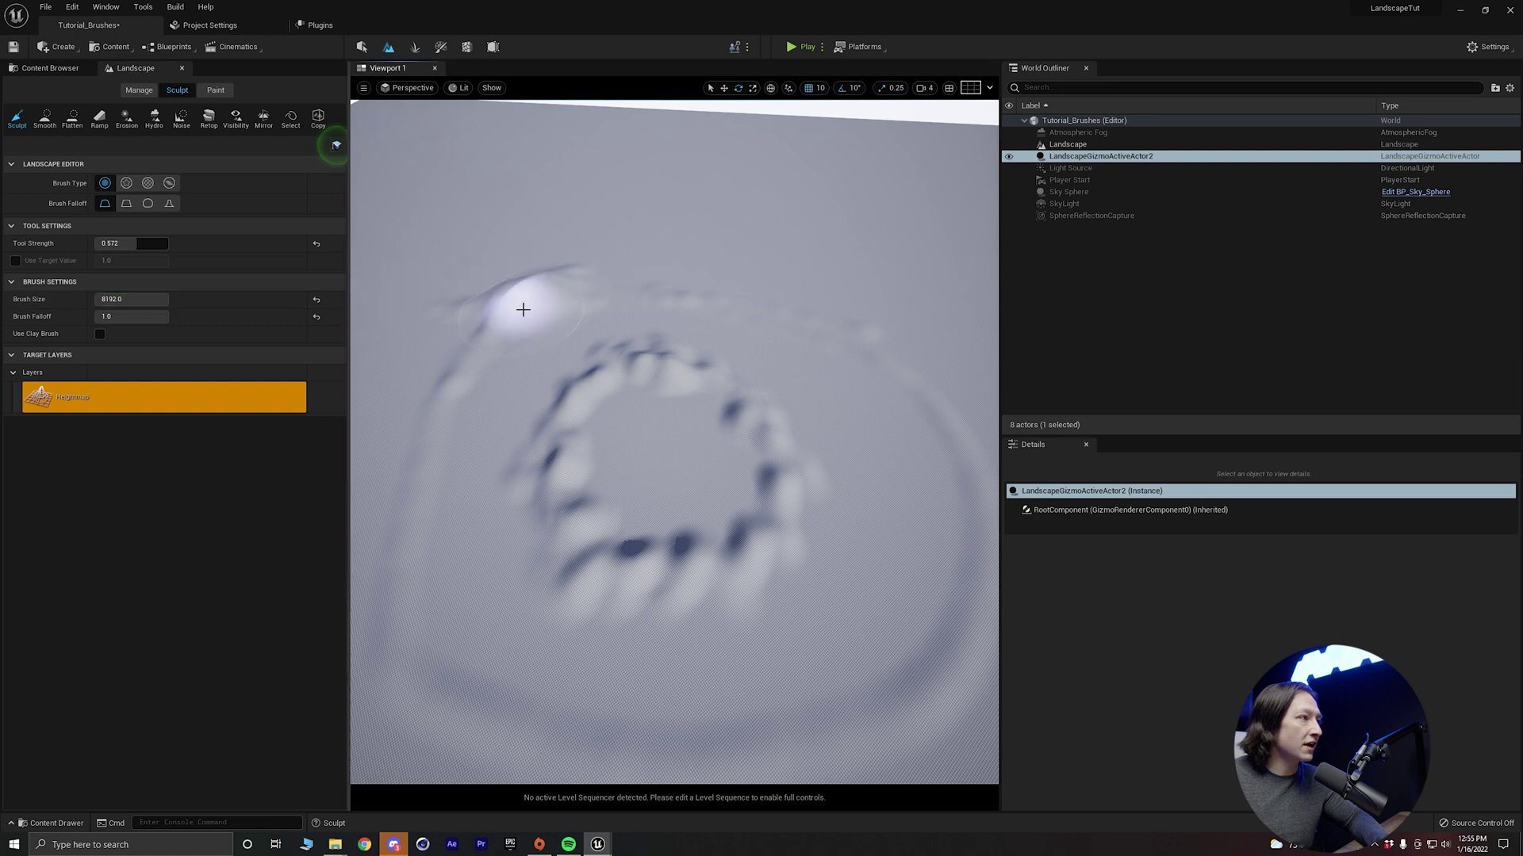
# Raise a ring of broad, tall mountains around the inner hills with the Sculpt brush at size 8192
pyautogui.moveTo(523, 309)
pyautogui.mouseDown()
pyautogui.moveTo(489, 311)
pyautogui.moveTo(421, 362)
pyautogui.mouseUp()
pyautogui.moveTo(381, 423); pyautogui.dragTo(387, 449)
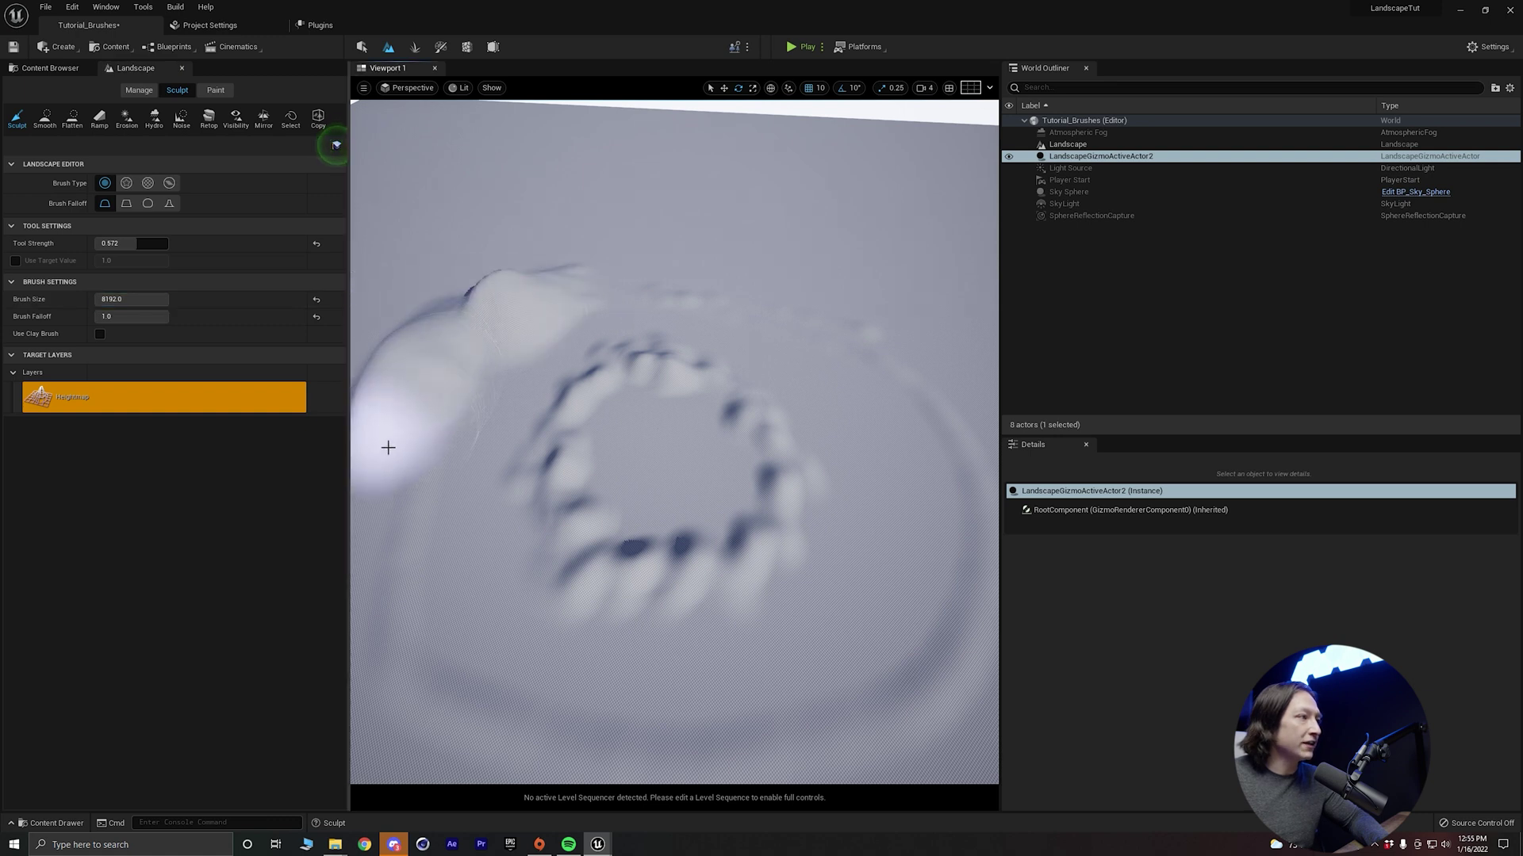
pyautogui.moveTo(468, 349); pyautogui.dragTo(420, 397, button='right')
pyautogui.moveTo(483, 293); pyautogui.dragTo(405, 394)
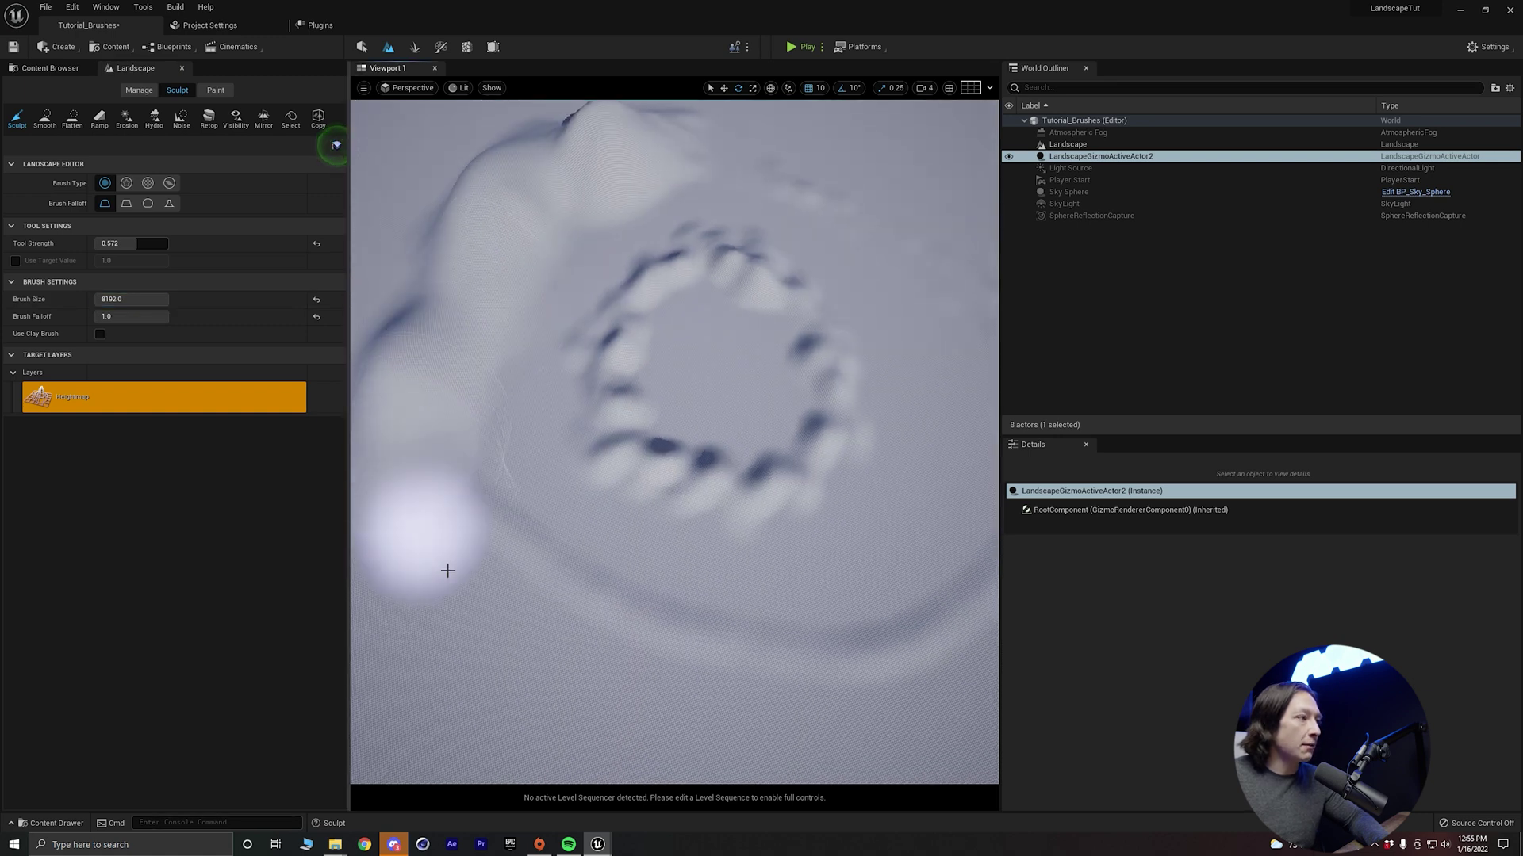
pyautogui.moveTo(442, 561)
pyautogui.mouseDown()
pyautogui.moveTo(516, 611)
pyautogui.moveTo(467, 552)
pyautogui.moveTo(479, 584)
pyautogui.moveTo(421, 536)
pyautogui.moveTo(578, 629)
pyautogui.mouseUp()
pyautogui.moveTo(711, 653); pyautogui.dragTo(801, 595, button='right')
pyautogui.moveTo(730, 658)
pyautogui.mouseDown()
pyautogui.moveTo(860, 625)
pyautogui.moveTo(901, 547)
pyautogui.moveTo(915, 451)
pyautogui.moveTo(750, 289)
pyautogui.mouseUp()
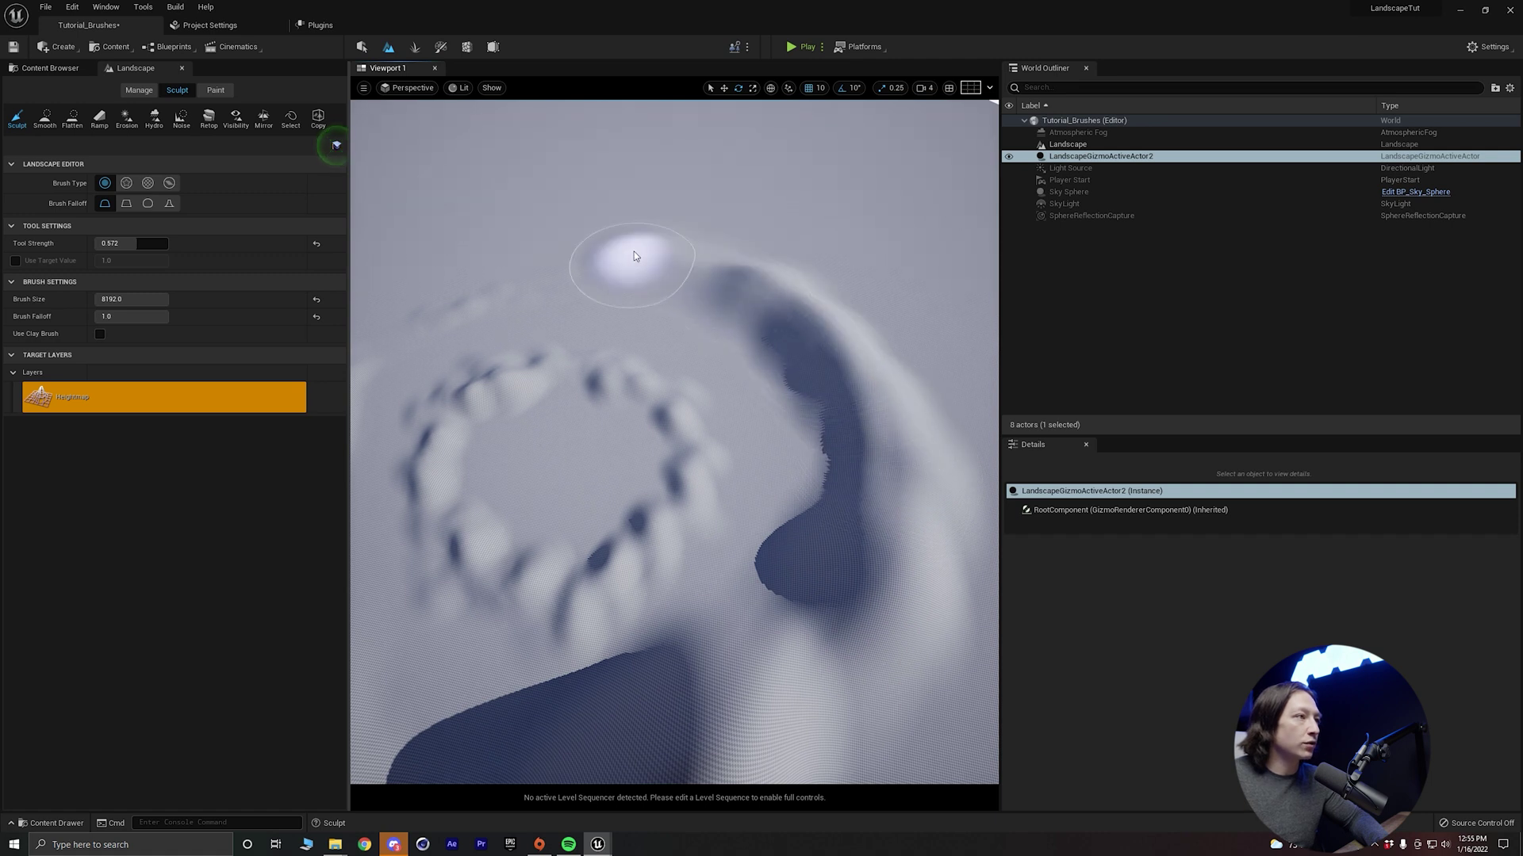
pyautogui.moveTo(552, 277); pyautogui.dragTo(611, 254, button='right')
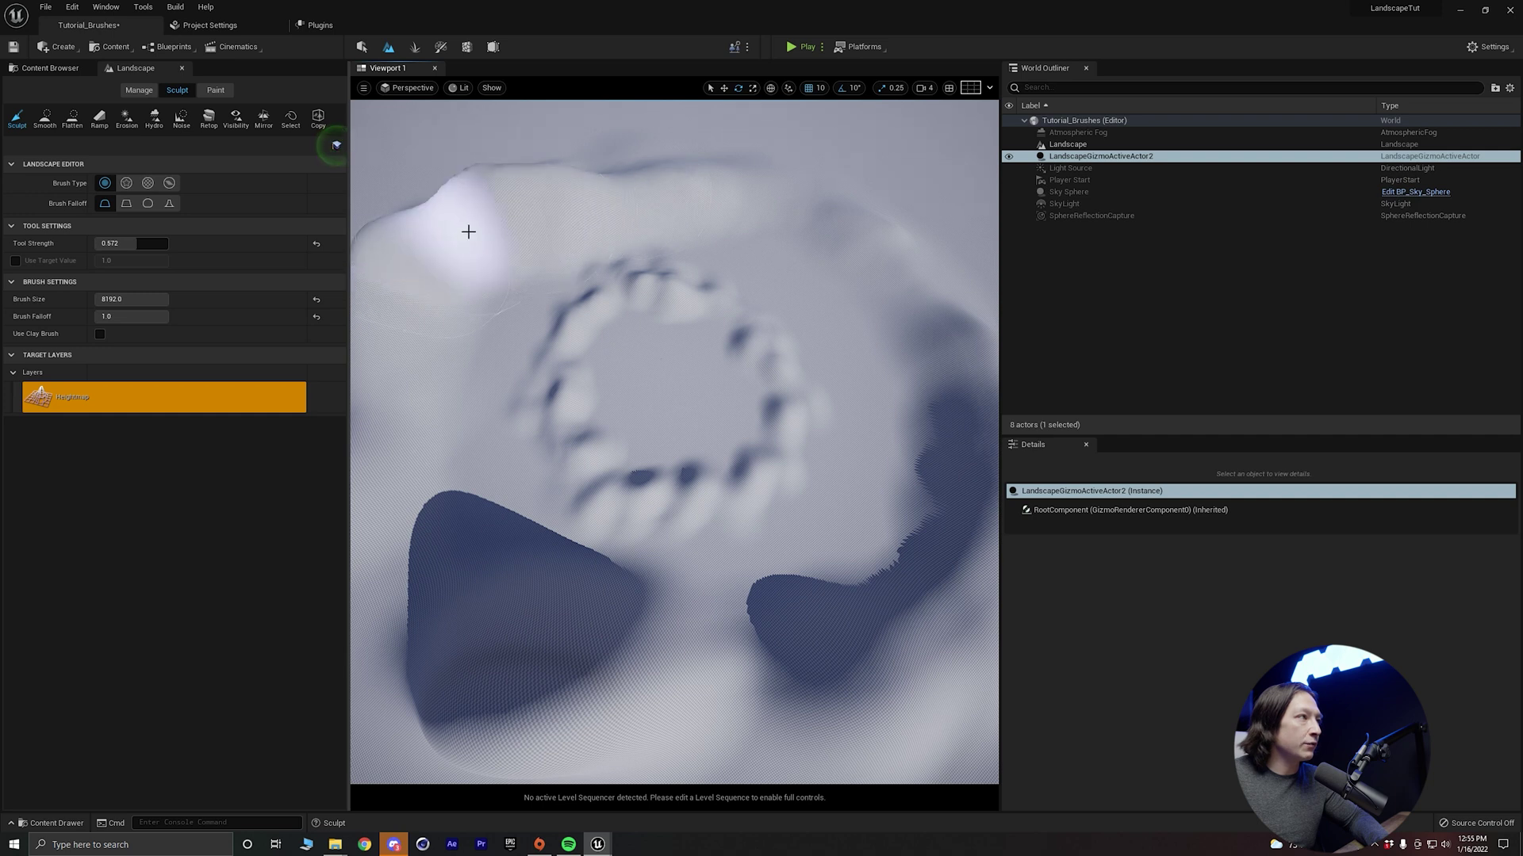
# Raise an extra mountain in the gap between the tallest peak and the adjoining ridge with the Sculpt brush, undoing the unwanted stroke
pyautogui.moveTo(466, 231); pyautogui.dragTo(465, 214, button='right')
pyautogui.moveTo(362, 322)
pyautogui.mouseDown(button='right')
pyautogui.moveTo(362, 254)
pyautogui.moveTo(361, 322)
pyautogui.mouseUp(button='right')
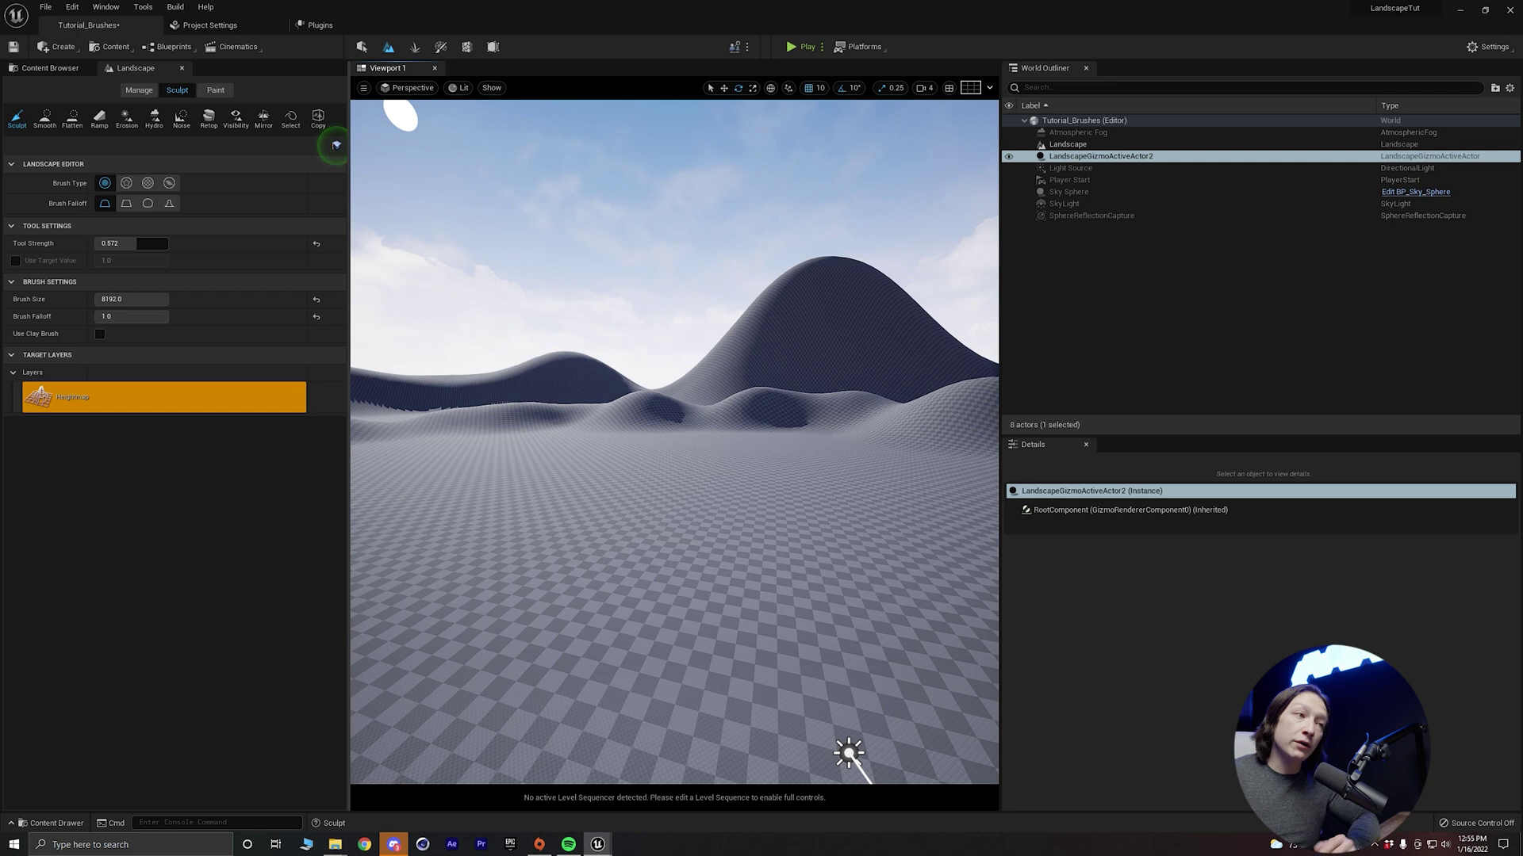
pyautogui.moveTo(680, 313); pyautogui.dragTo(680, 312, button='right')
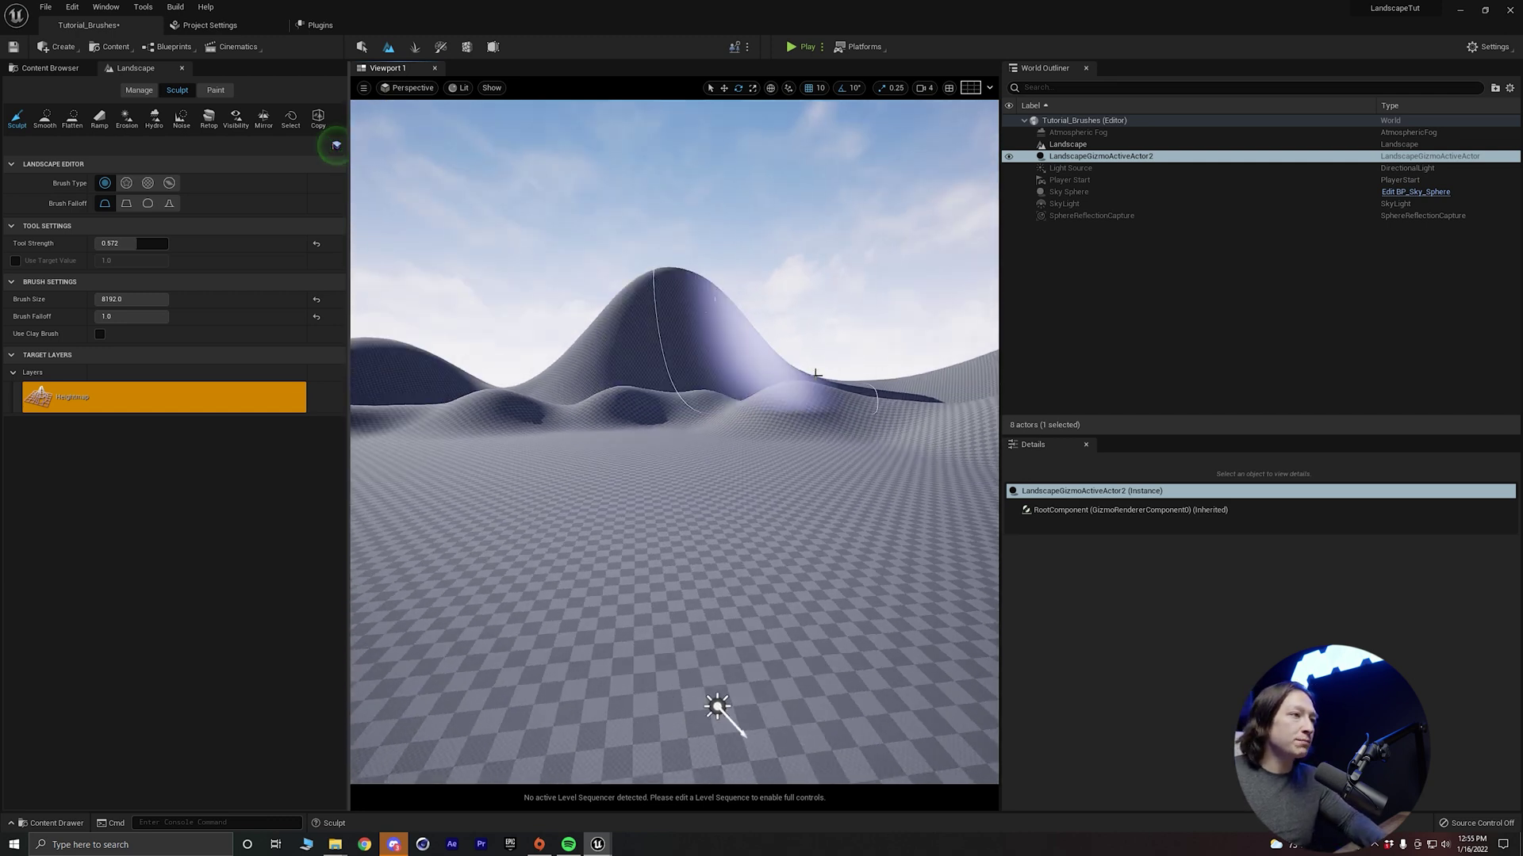
pyautogui.moveTo(816, 373); pyautogui.dragTo(826, 410, button='right')
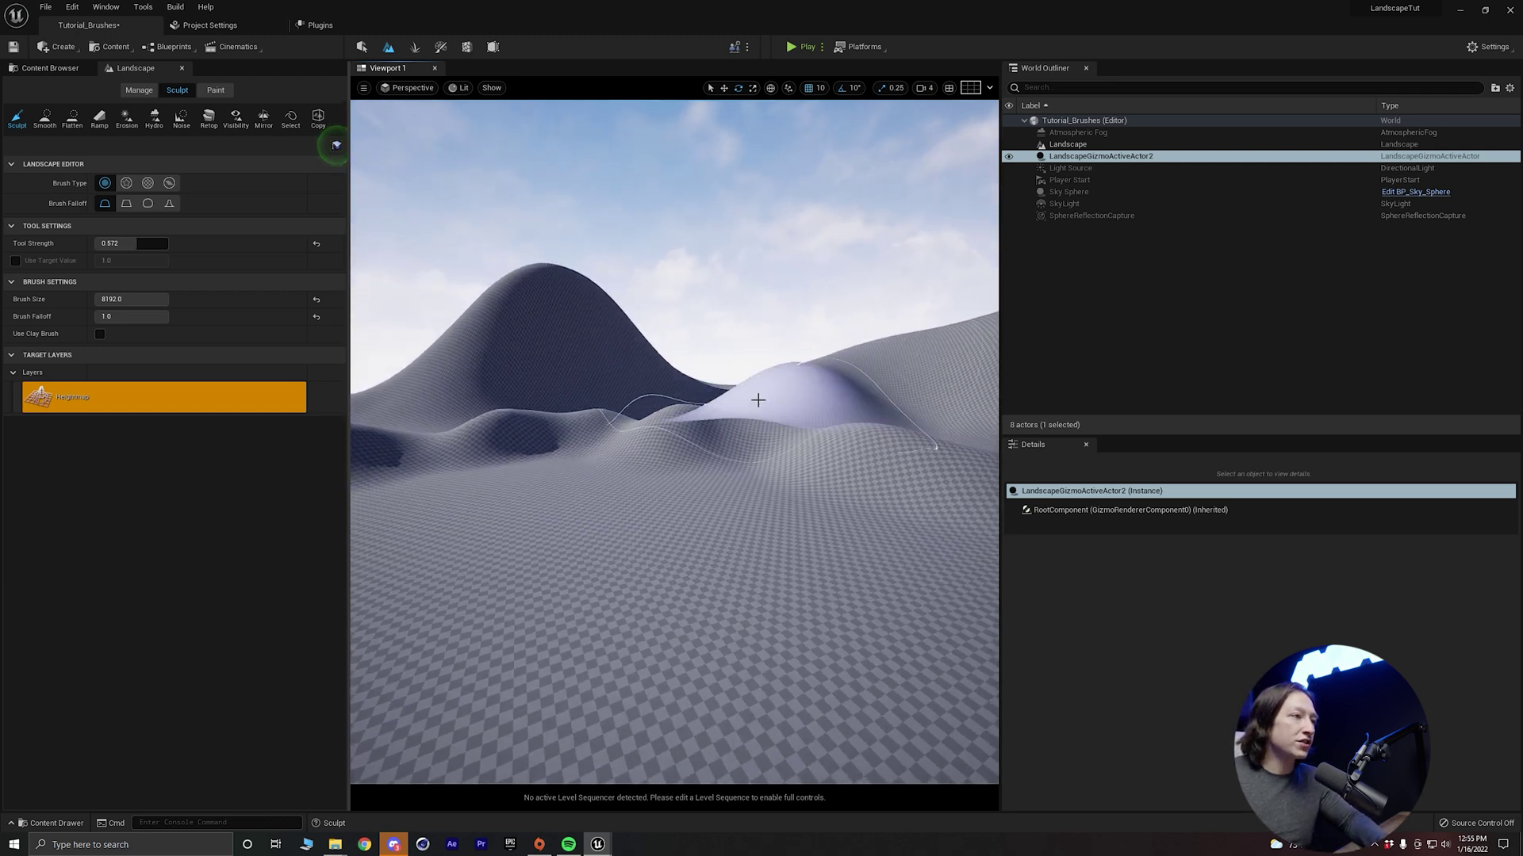
pyautogui.moveTo(758, 399); pyautogui.dragTo(731, 384)
pyautogui.moveTo(730, 384)
pyautogui.mouseDown(button='right')
pyautogui.moveTo(683, 374)
pyautogui.moveTo(731, 366)
pyautogui.mouseUp(button='right')
pyautogui.hotkey('ctrl', 'z')
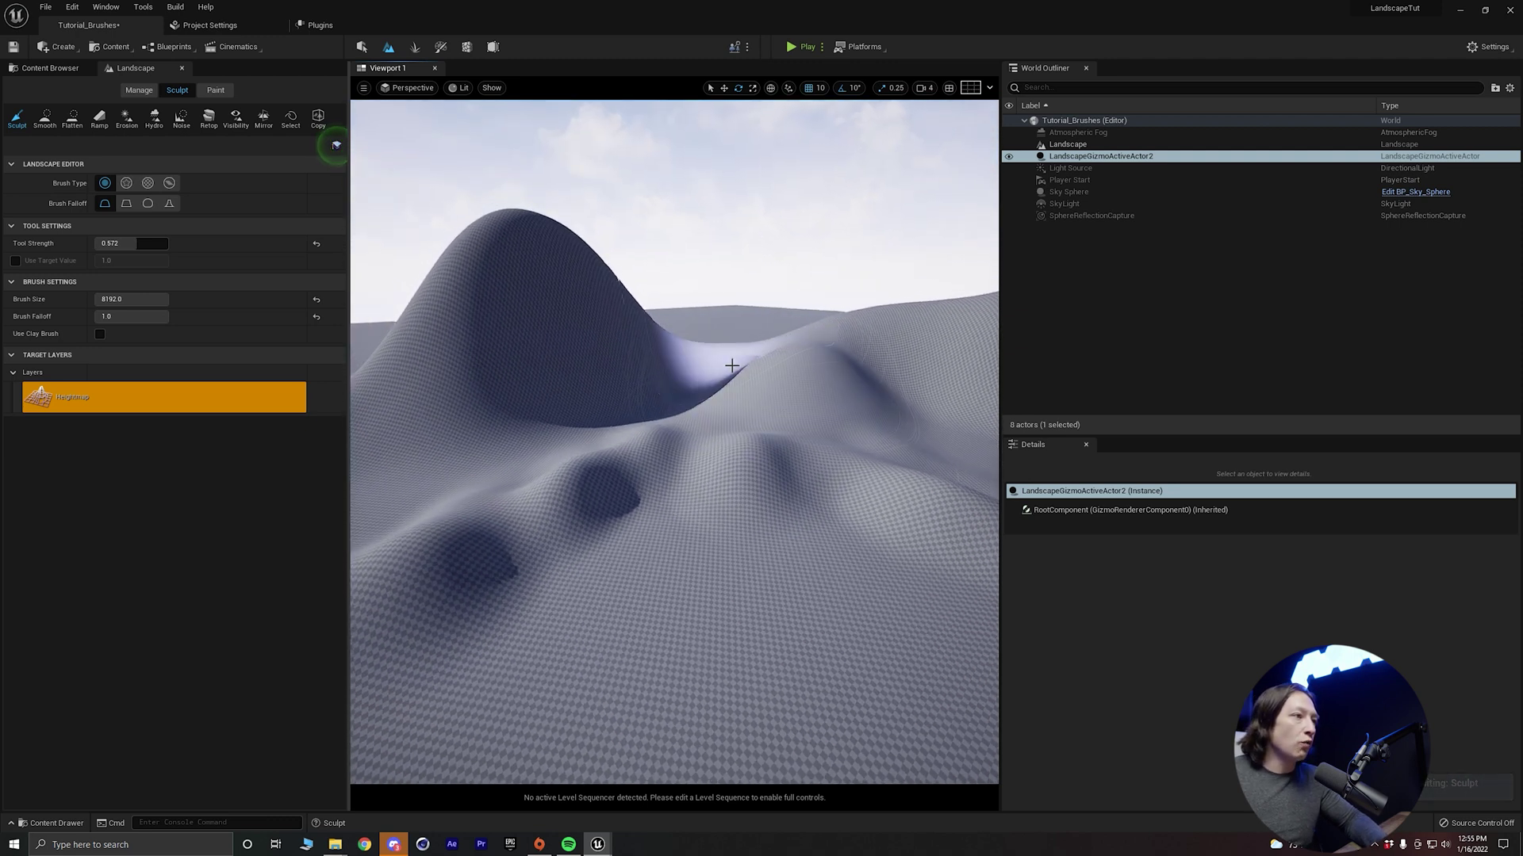
pyautogui.moveTo(747, 362); pyautogui.dragTo(706, 350)
pyautogui.moveTo(574, 320); pyautogui.dragTo(602, 319, button='right')
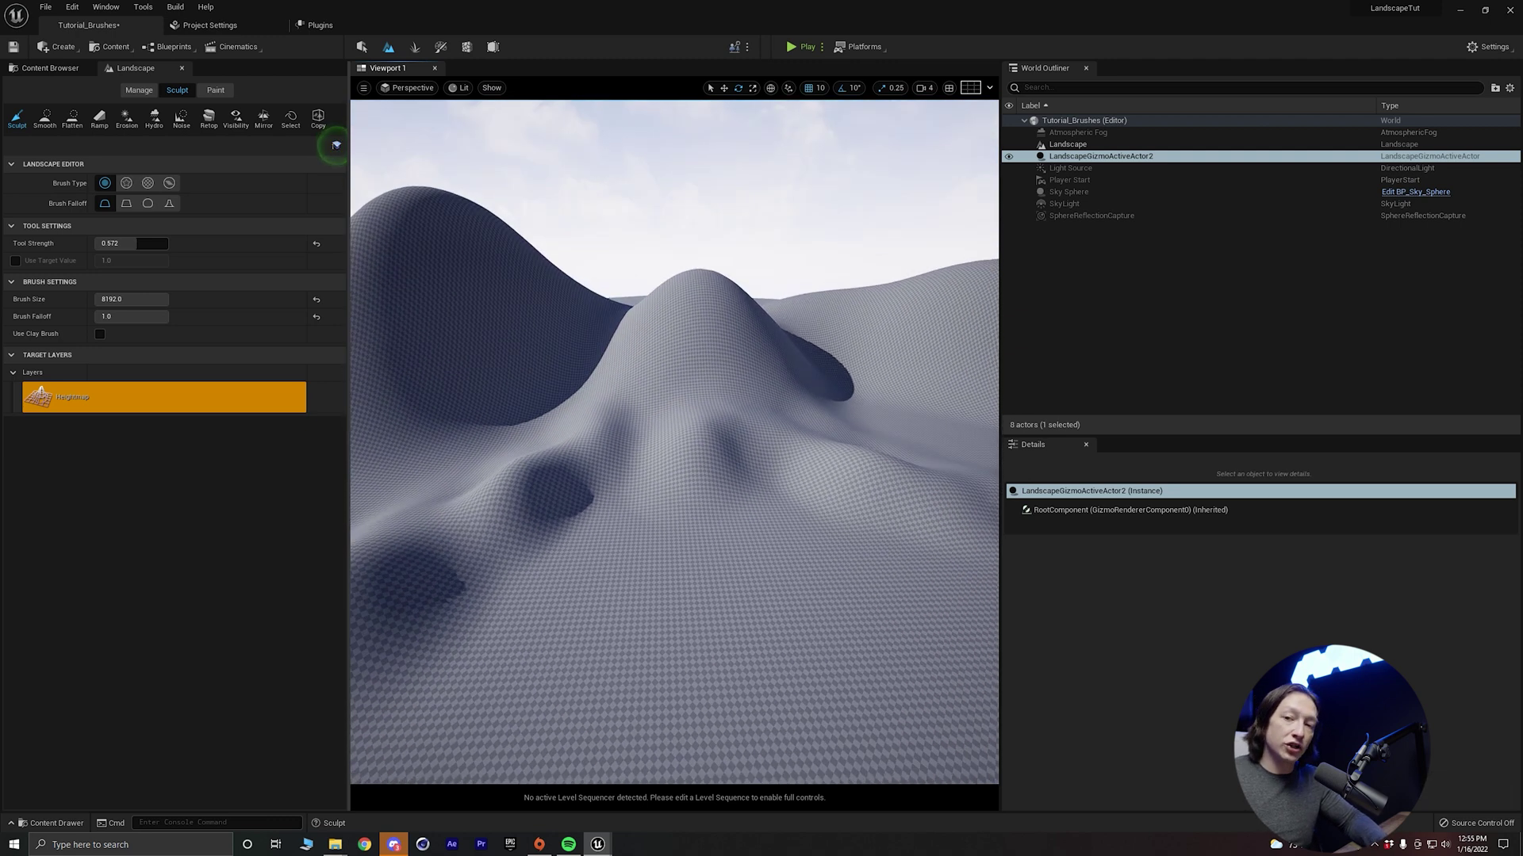
pyautogui.moveTo(741, 357); pyautogui.dragTo(741, 357, button='right')
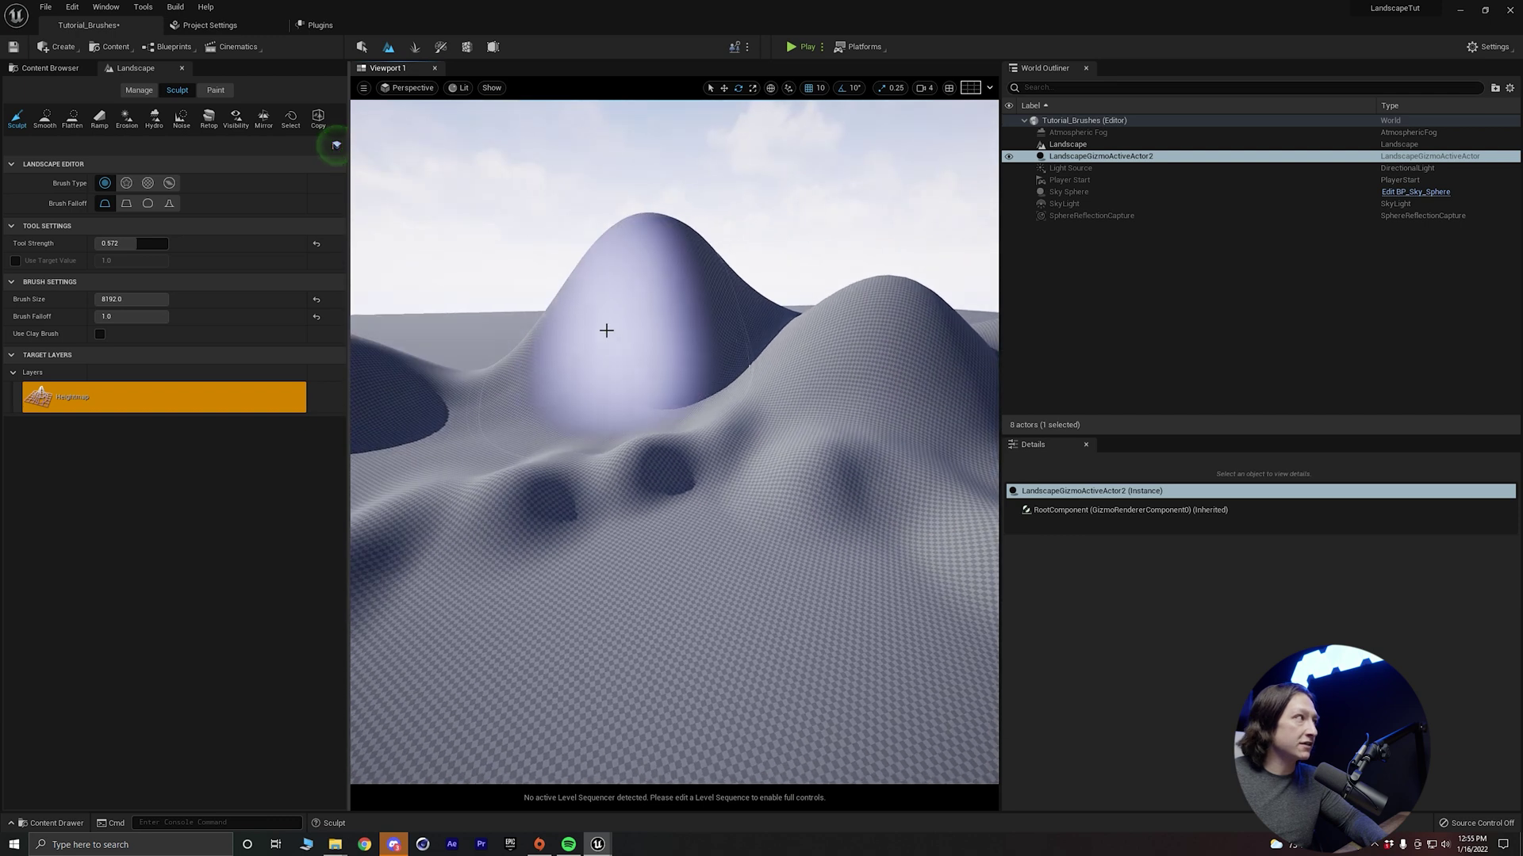
# Soften the slopes of the tallest mountain and the neighbouring outer ridge with the Smooth tool
pyautogui.click(45, 119)
pyautogui.moveTo(587, 380); pyautogui.dragTo(588, 380, button='right')
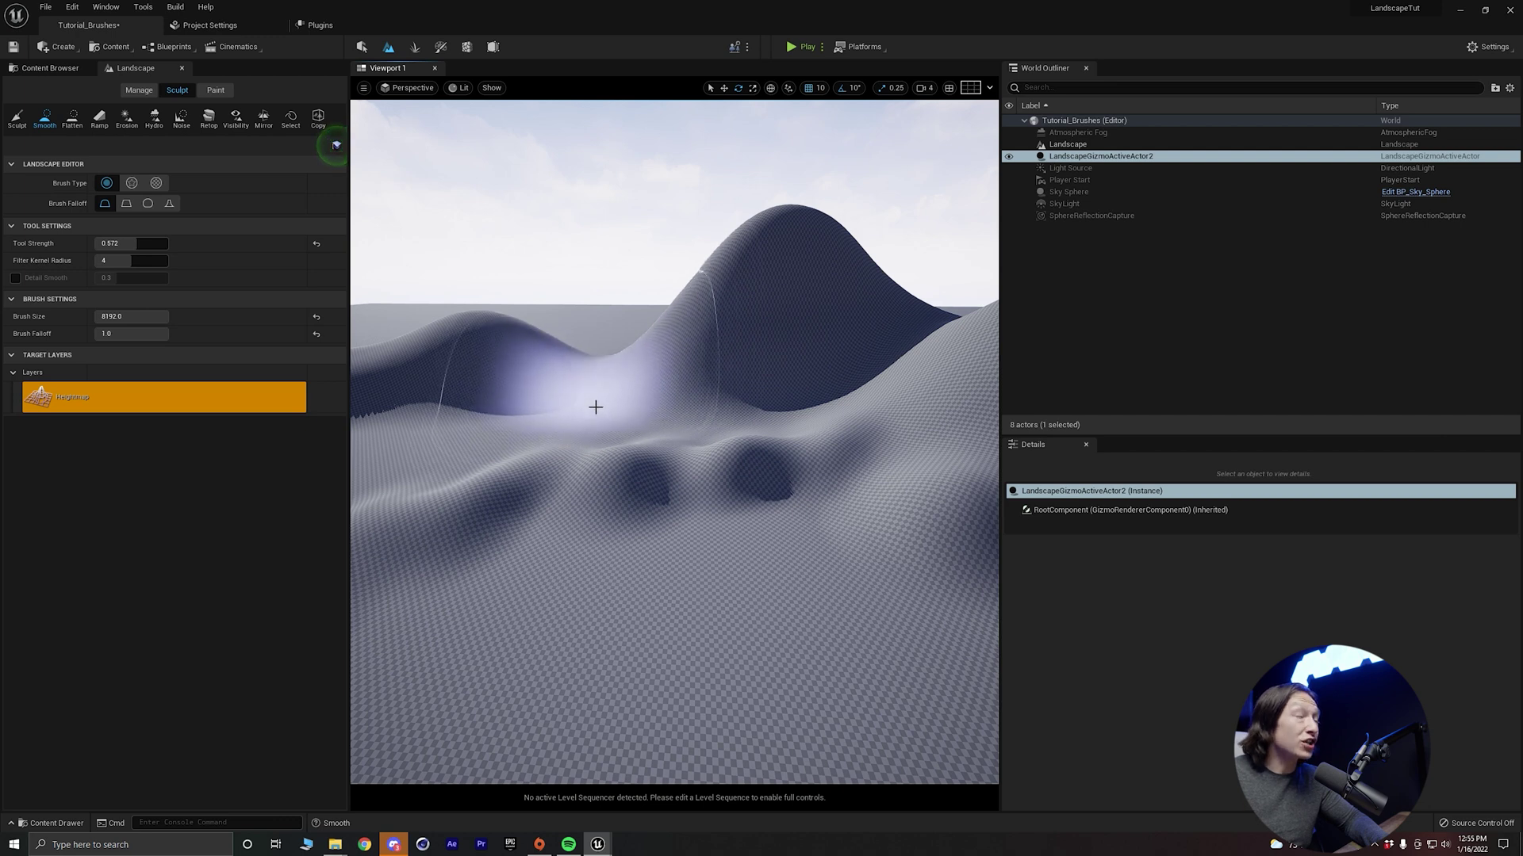
pyautogui.moveTo(764, 273)
pyautogui.mouseDown()
pyautogui.moveTo(663, 349)
pyautogui.moveTo(802, 238)
pyautogui.moveTo(778, 270)
pyautogui.moveTo(831, 268)
pyautogui.moveTo(704, 346)
pyautogui.moveTo(587, 365)
pyautogui.moveTo(721, 354)
pyautogui.moveTo(818, 310)
pyautogui.mouseUp()
pyautogui.moveTo(666, 349); pyautogui.dragTo(504, 351, button='right')
pyautogui.moveTo(658, 354)
pyautogui.mouseDown()
pyautogui.moveTo(867, 377)
pyautogui.moveTo(679, 354)
pyautogui.moveTo(703, 343)
pyautogui.moveTo(851, 393)
pyautogui.moveTo(782, 392)
pyautogui.moveTo(792, 373)
pyautogui.mouseUp()
pyautogui.moveTo(792, 373); pyautogui.dragTo(904, 345, button='right')
pyautogui.moveTo(793, 373)
pyautogui.mouseDown()
pyautogui.moveTo(803, 386)
pyautogui.moveTo(473, 433)
pyautogui.moveTo(619, 432)
pyautogui.mouseUp()
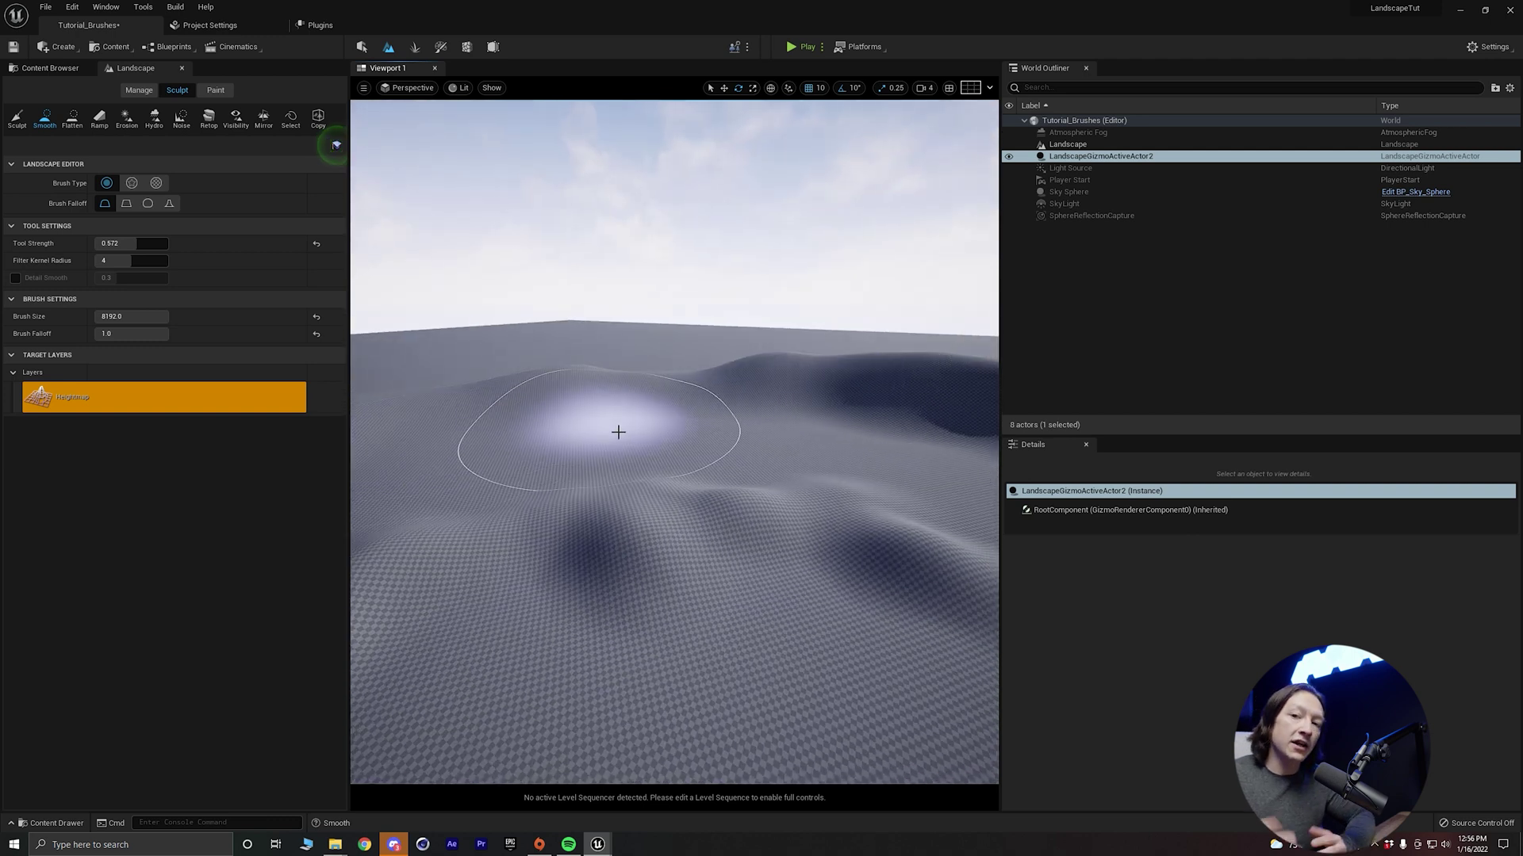
# Continue smoothing the outer mountains along the remaining sides of the ring
pyautogui.moveTo(660, 372); pyautogui.dragTo(373, 390, button='right')
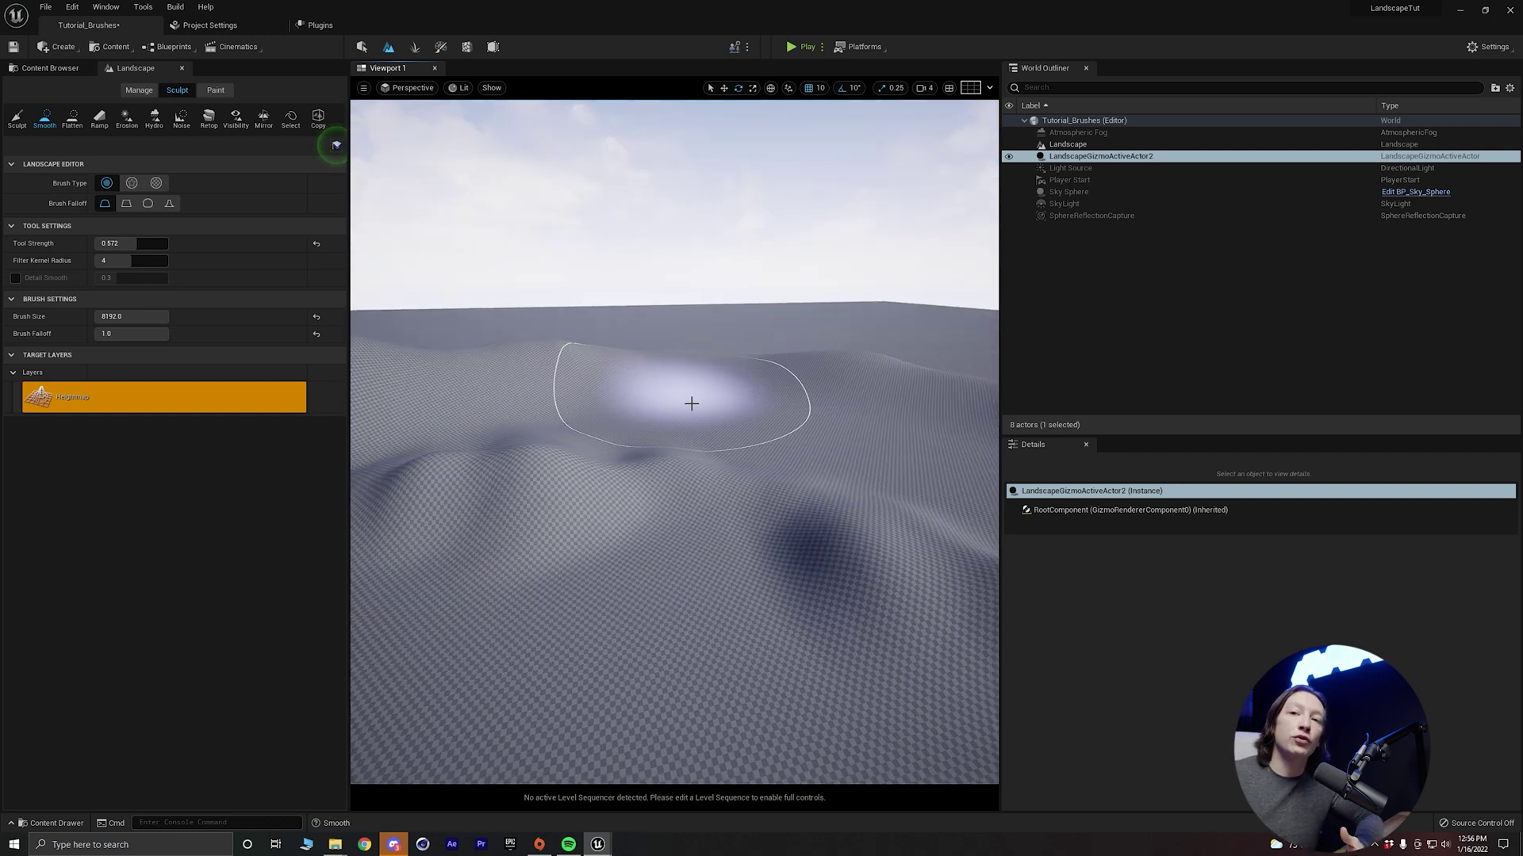
pyautogui.moveTo(692, 404); pyautogui.dragTo(884, 418)
pyautogui.moveTo(831, 389); pyautogui.dragTo(642, 373, button='right')
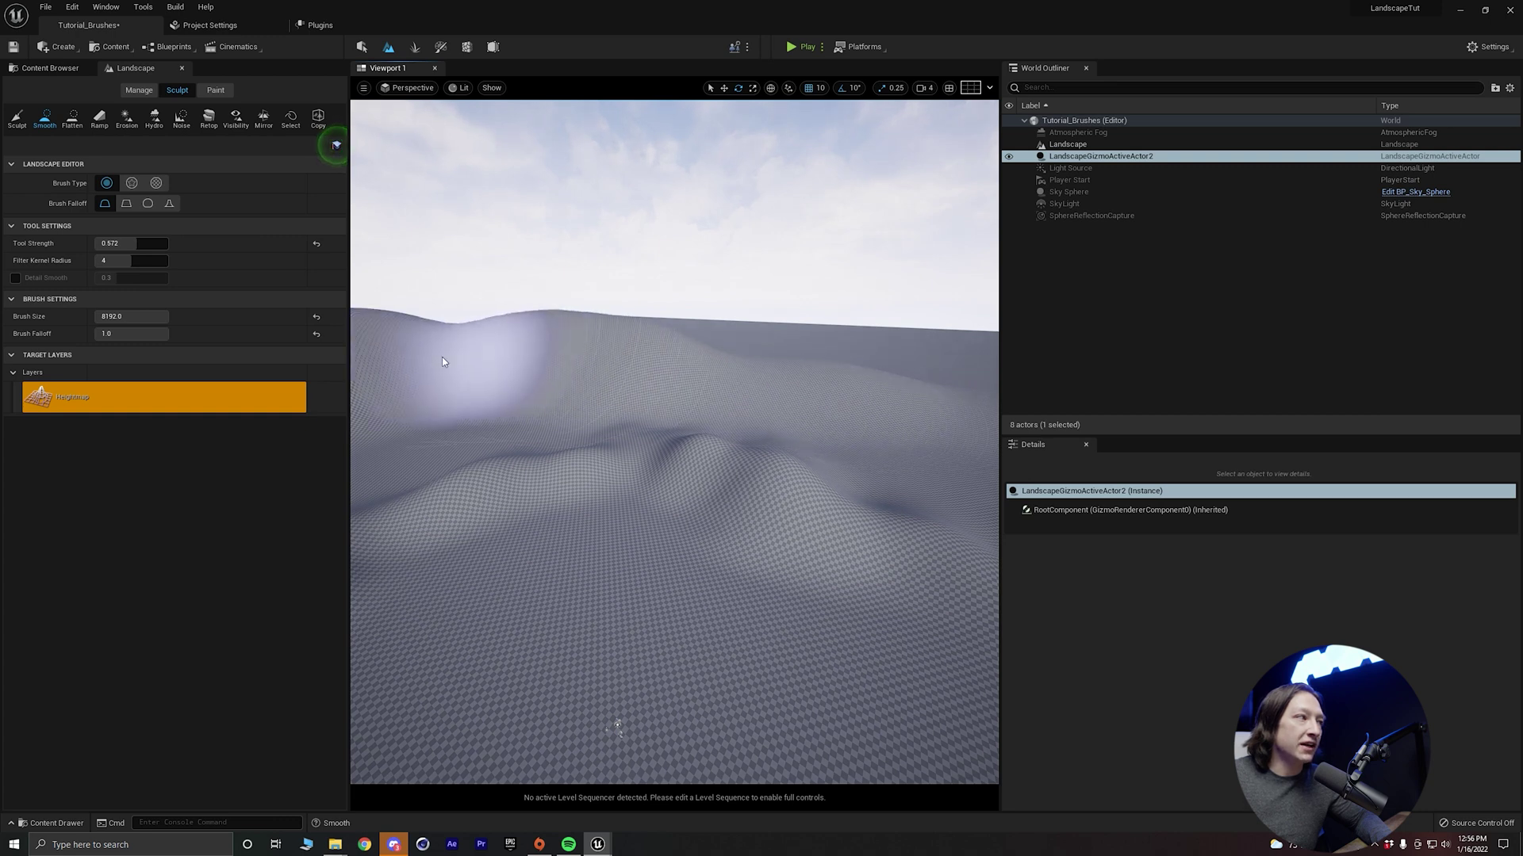
pyautogui.moveTo(544, 357); pyautogui.dragTo(792, 349, button='right')
pyautogui.moveTo(792, 350)
pyautogui.mouseDown()
pyautogui.moveTo(773, 317)
pyautogui.moveTo(521, 321)
pyautogui.mouseUp()
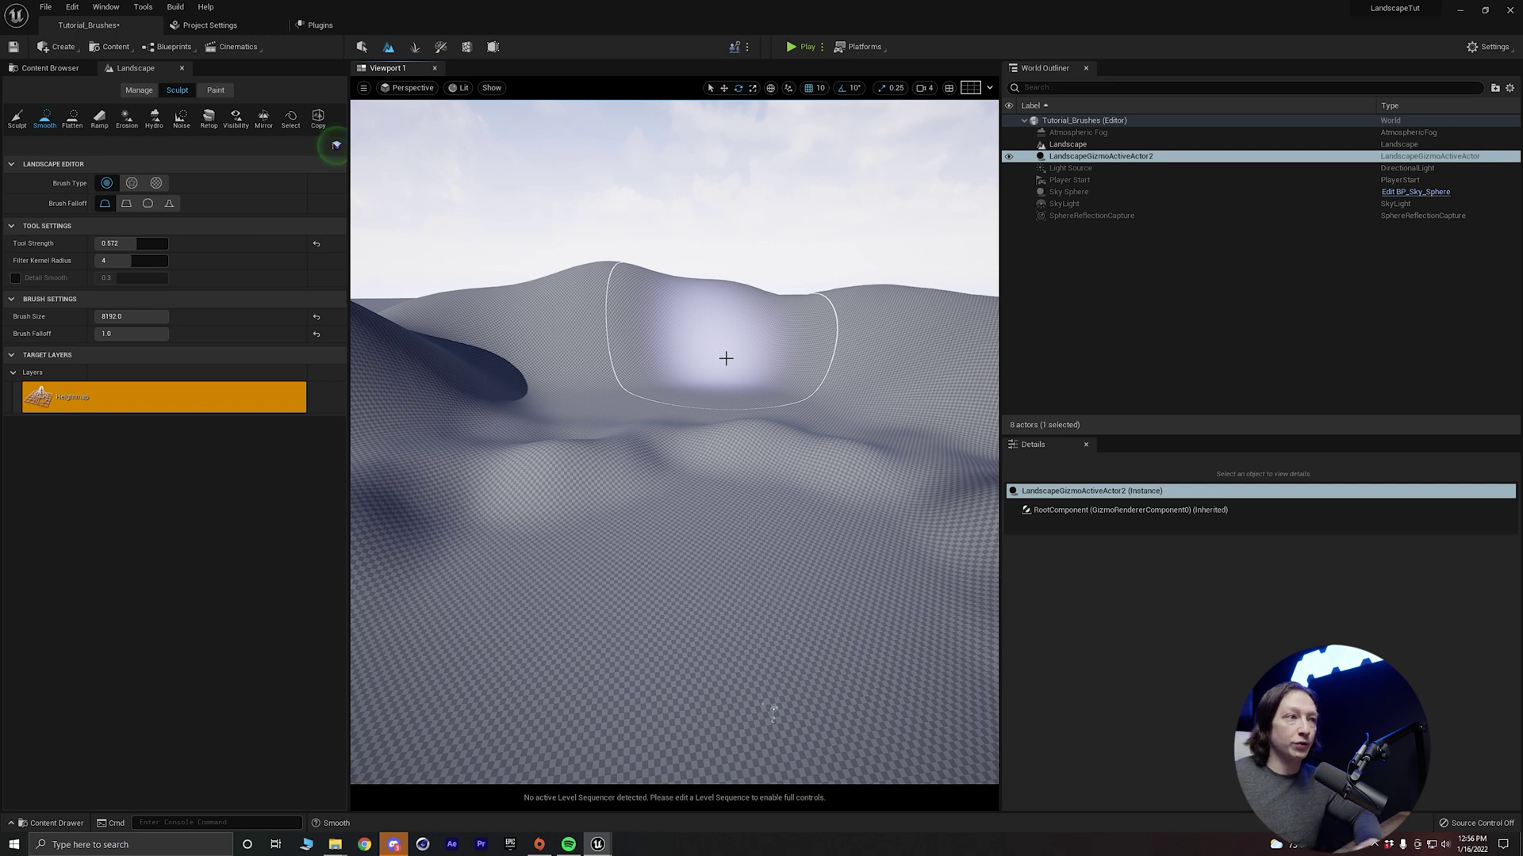
pyautogui.moveTo(726, 358); pyautogui.dragTo(751, 358)
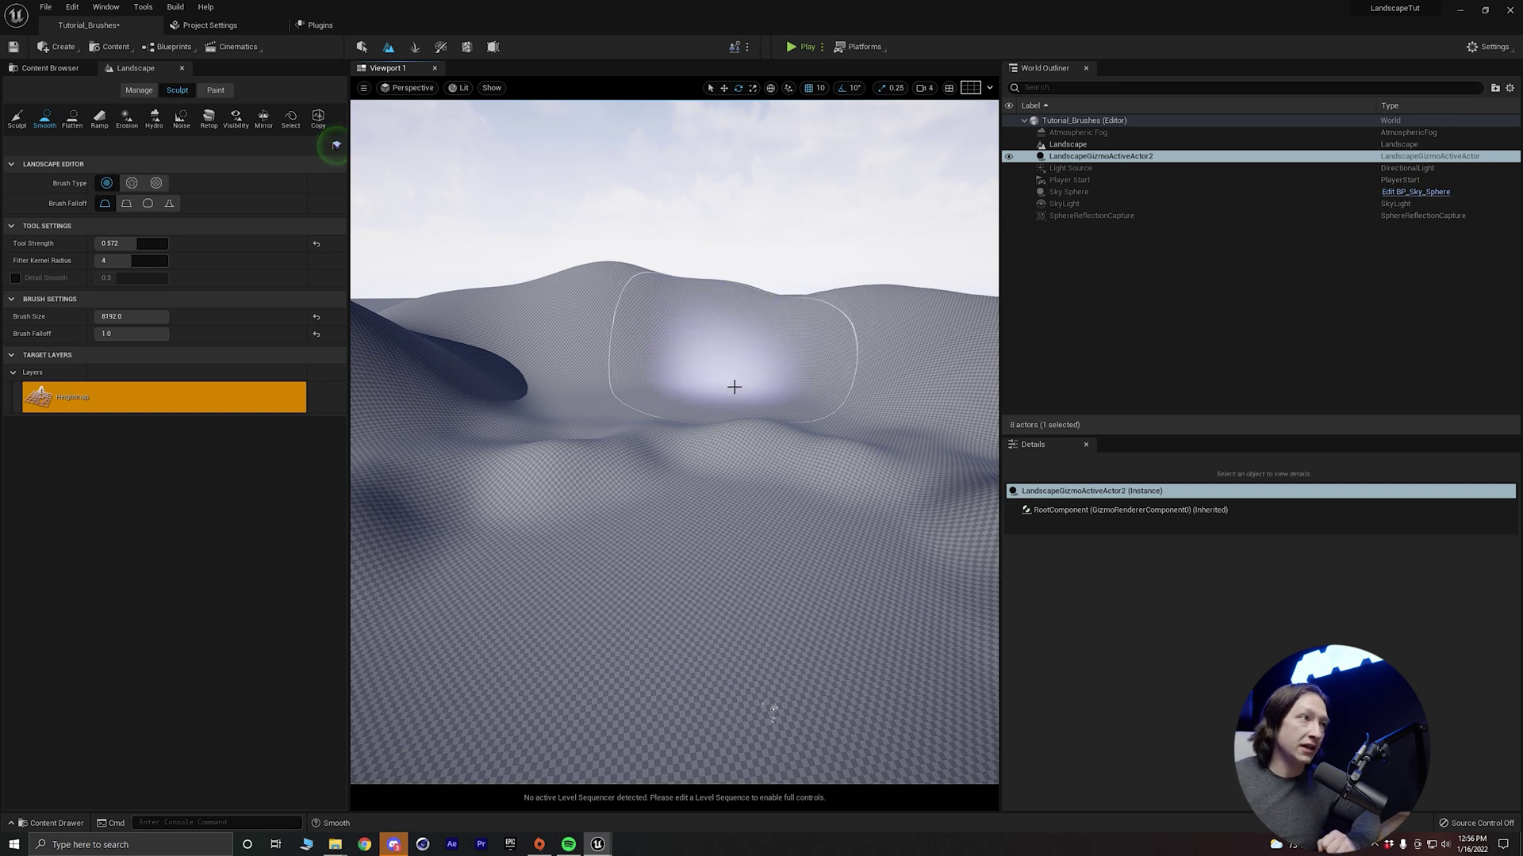
pyautogui.moveTo(841, 369)
pyautogui.mouseDown(button='right')
pyautogui.moveTo(563, 373)
pyautogui.moveTo(555, 344)
pyautogui.mouseUp(button='right')
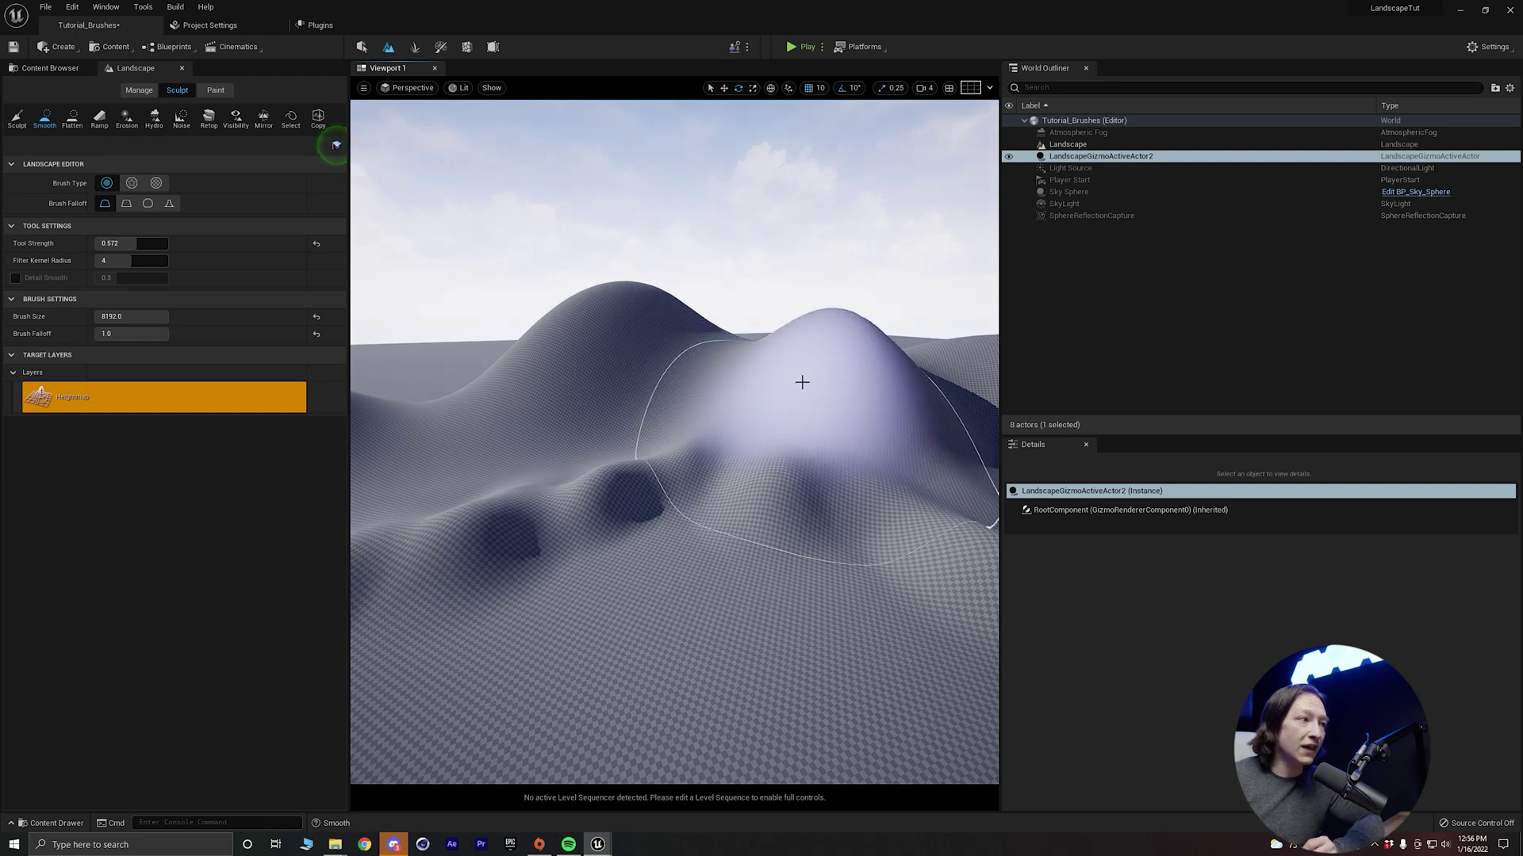
pyautogui.moveTo(741, 380)
pyautogui.mouseDown(button='right')
pyautogui.moveTo(747, 408)
pyautogui.moveTo(747, 373)
pyautogui.moveTo(896, 368)
pyautogui.mouseUp(button='right')
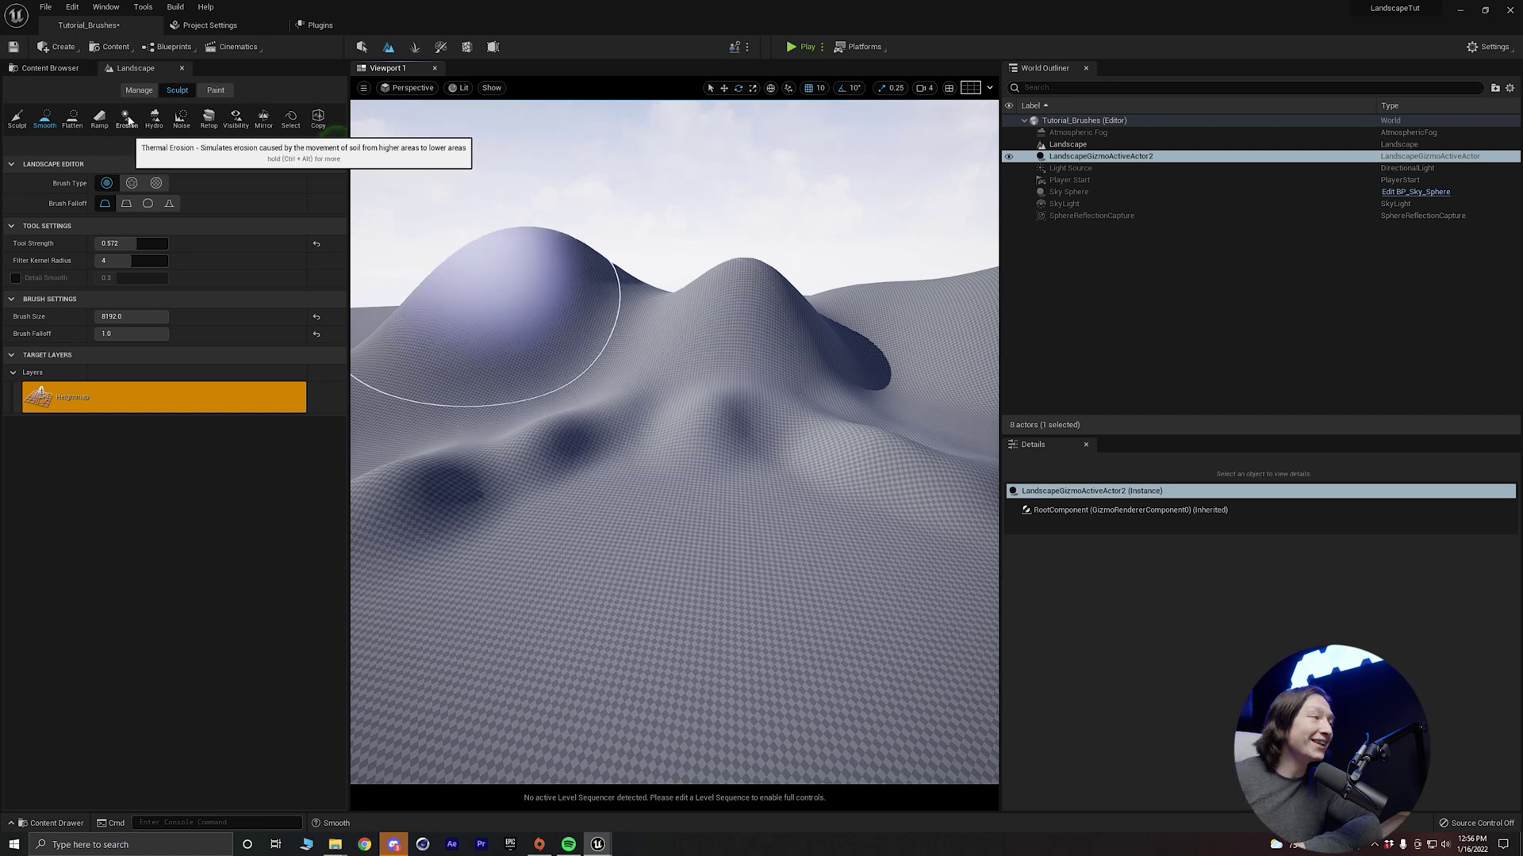
# Roughen the tallest mountain and the adjoining outer ridge with the Erosion tool at strength 1.0 and brush size 8192
pyautogui.click(127, 119)
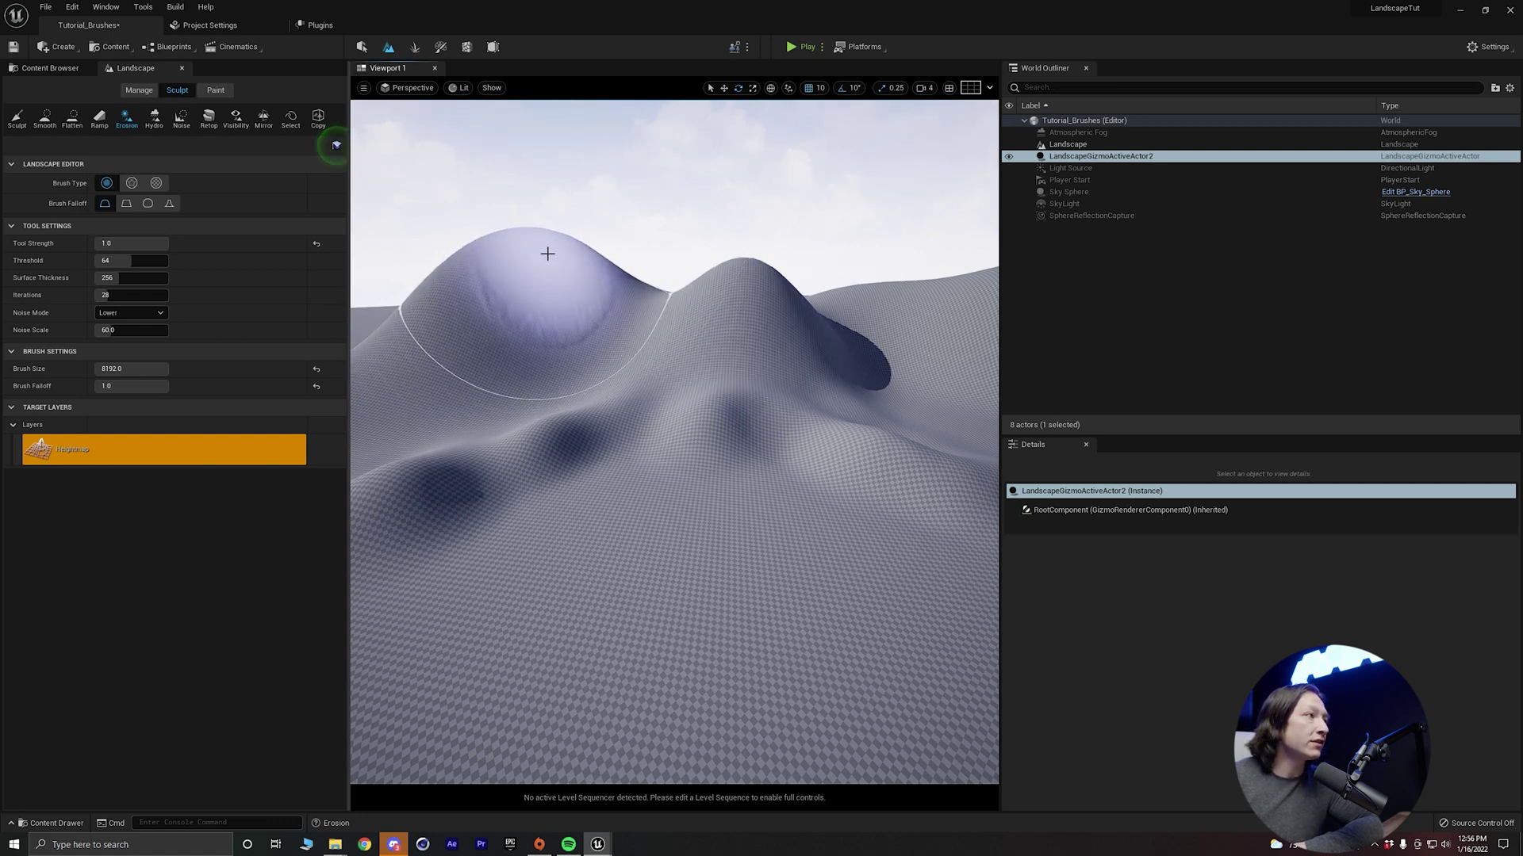
pyautogui.moveTo(547, 251)
pyautogui.mouseDown()
pyautogui.moveTo(397, 354)
pyautogui.moveTo(569, 313)
pyautogui.mouseUp()
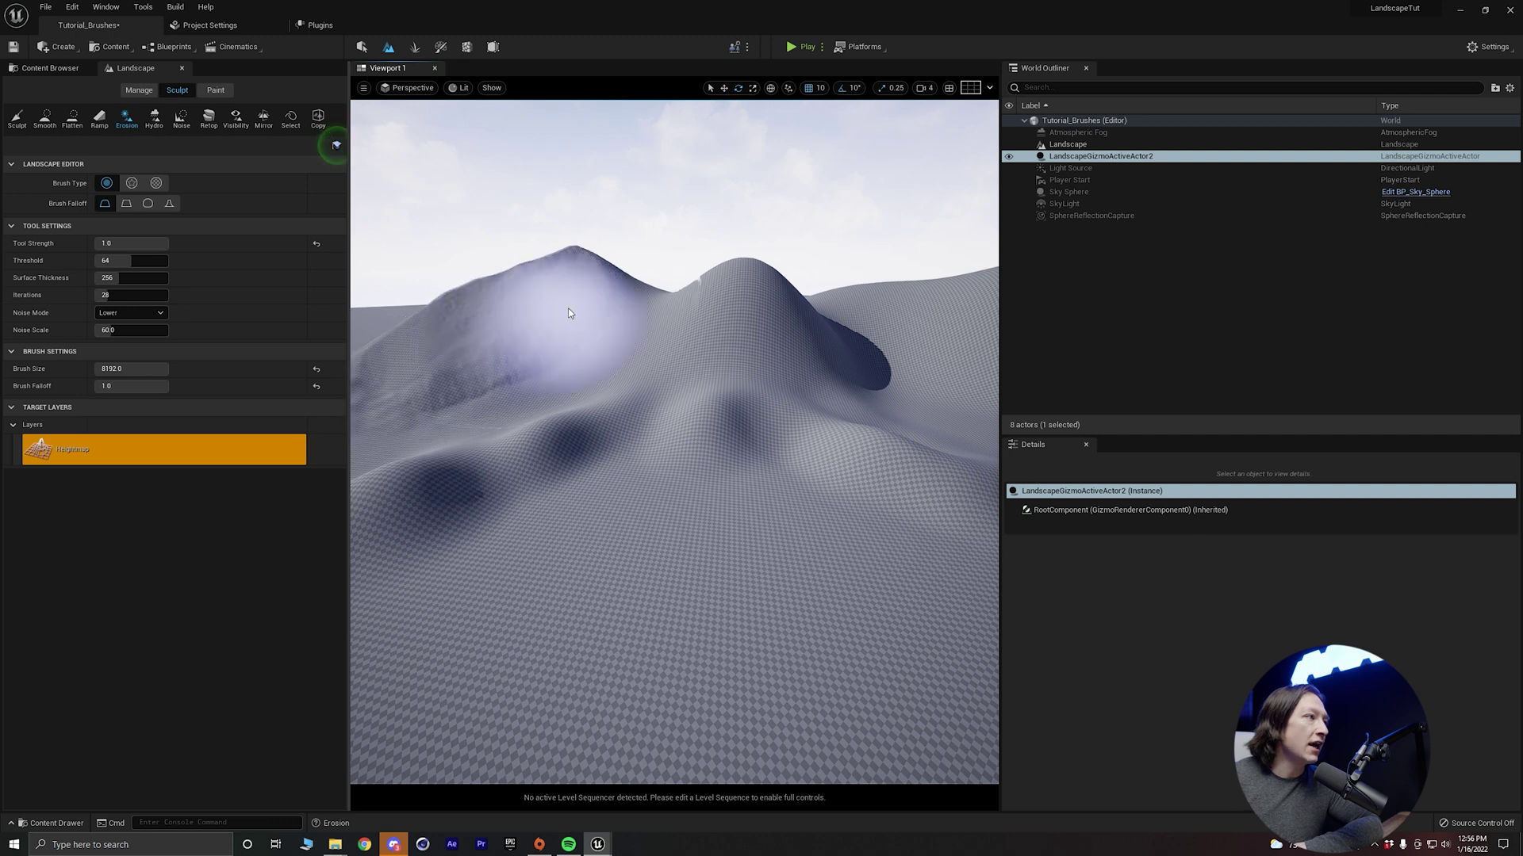
pyautogui.moveTo(634, 319); pyautogui.dragTo(476, 319, button='right')
pyautogui.moveTo(574, 309)
pyautogui.mouseDown()
pyautogui.moveTo(589, 286)
pyautogui.moveTo(525, 302)
pyautogui.moveTo(592, 306)
pyautogui.mouseUp()
pyautogui.moveTo(592, 300); pyautogui.dragTo(673, 302, button='right')
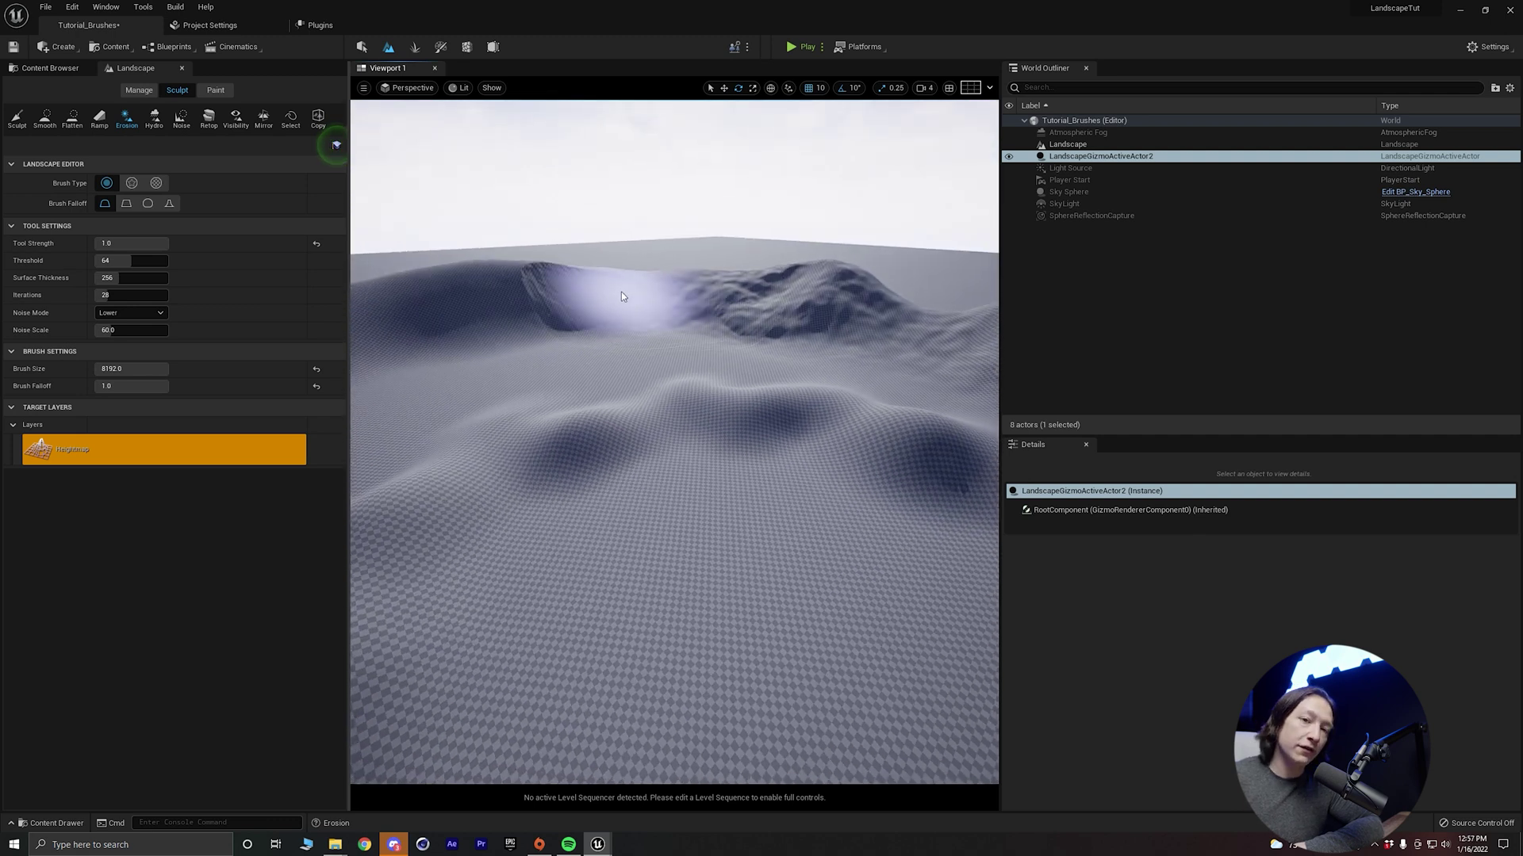
pyautogui.moveTo(510, 303); pyautogui.dragTo(531, 281)
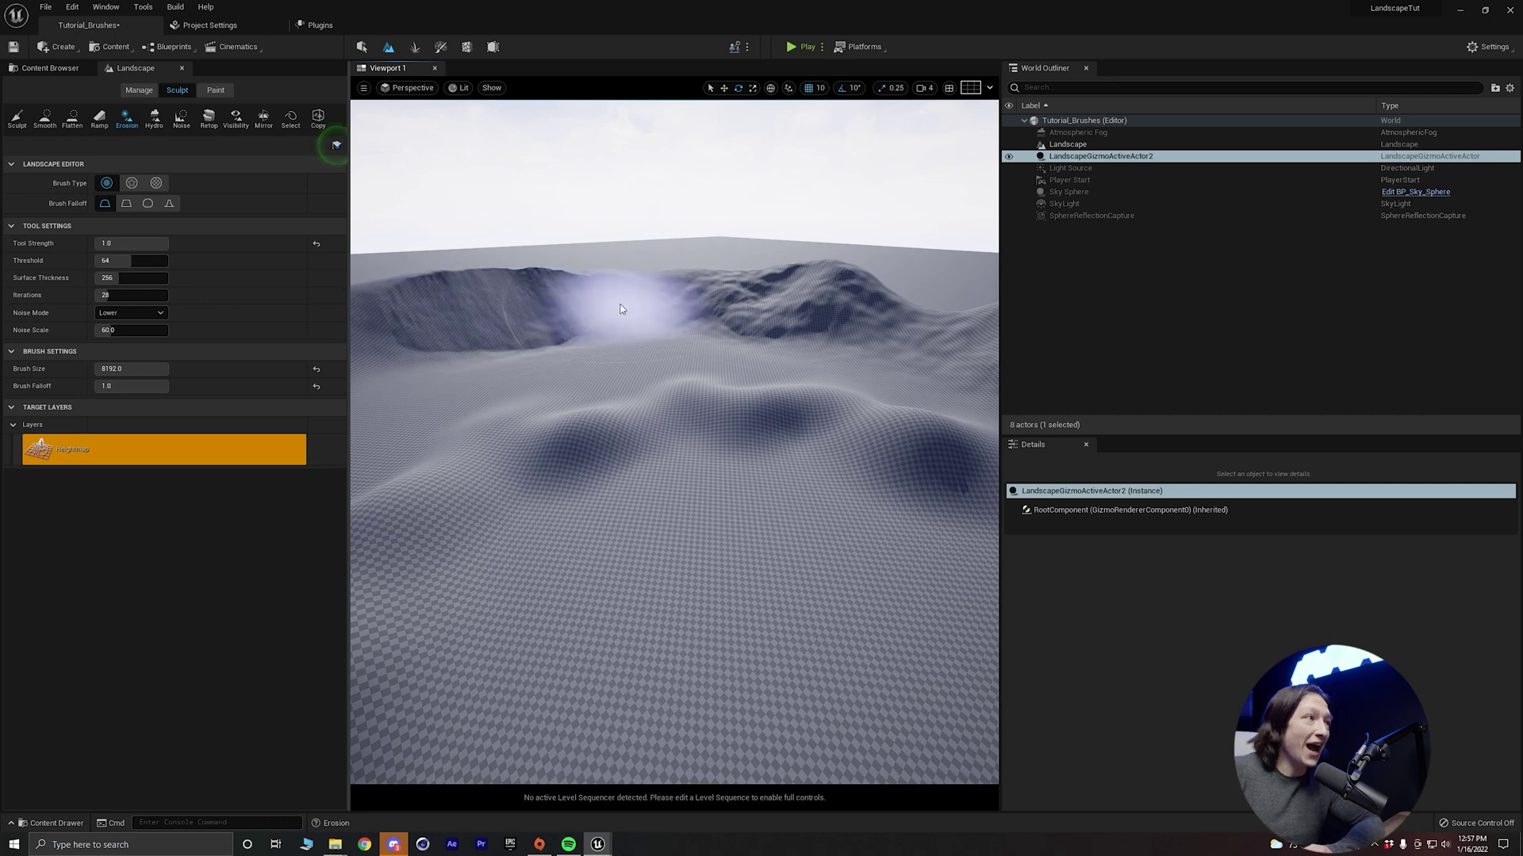
pyautogui.moveTo(621, 309); pyautogui.dragTo(586, 279, button='right')
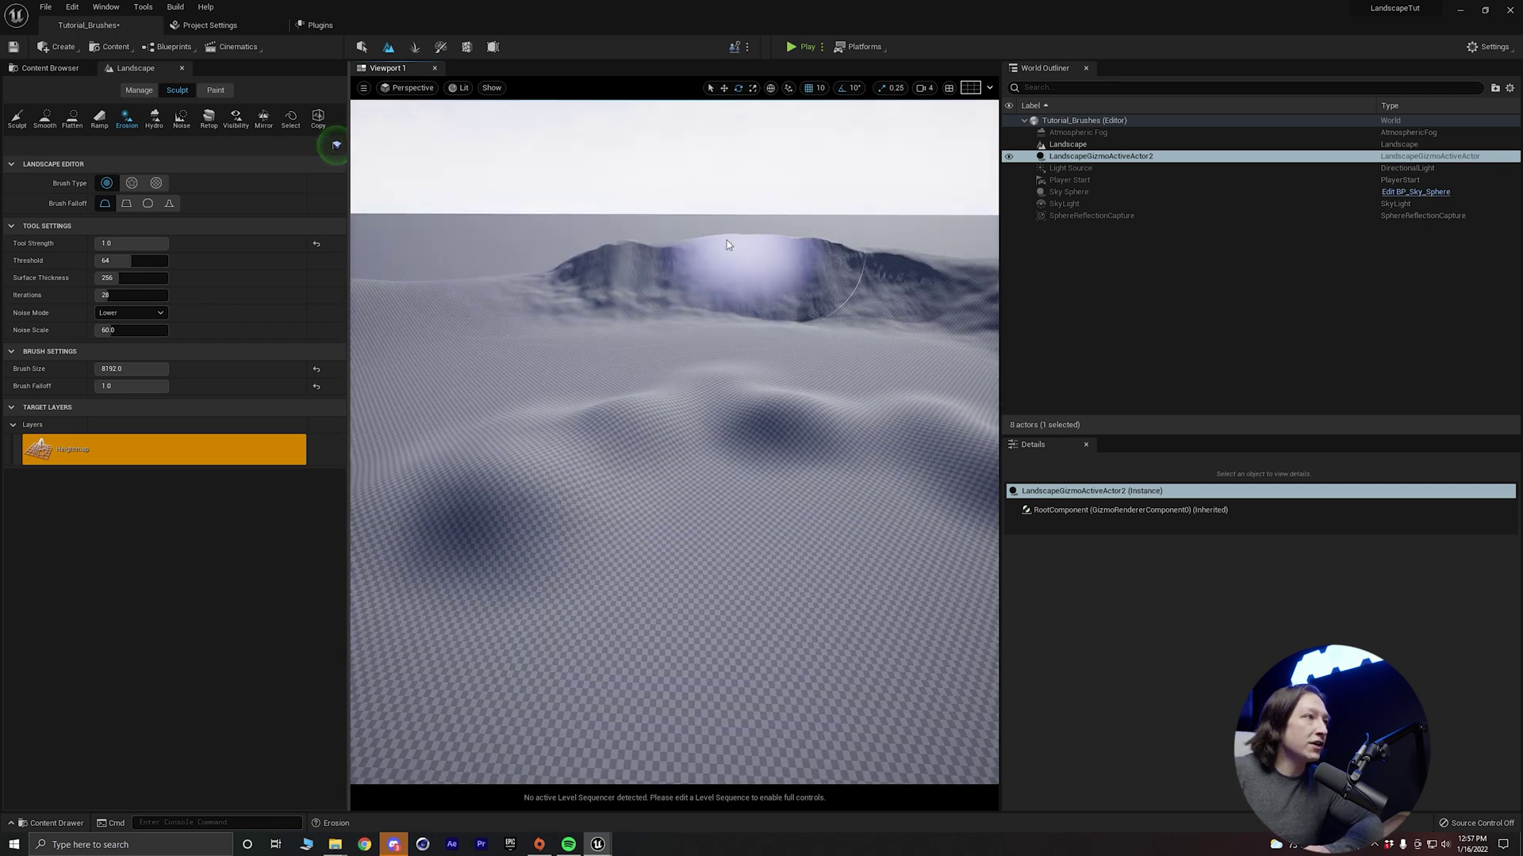
# Extend the erosion along the low outer ridge and the broad mountains beyond it
pyautogui.moveTo(711, 261); pyautogui.dragTo(778, 265, button='right')
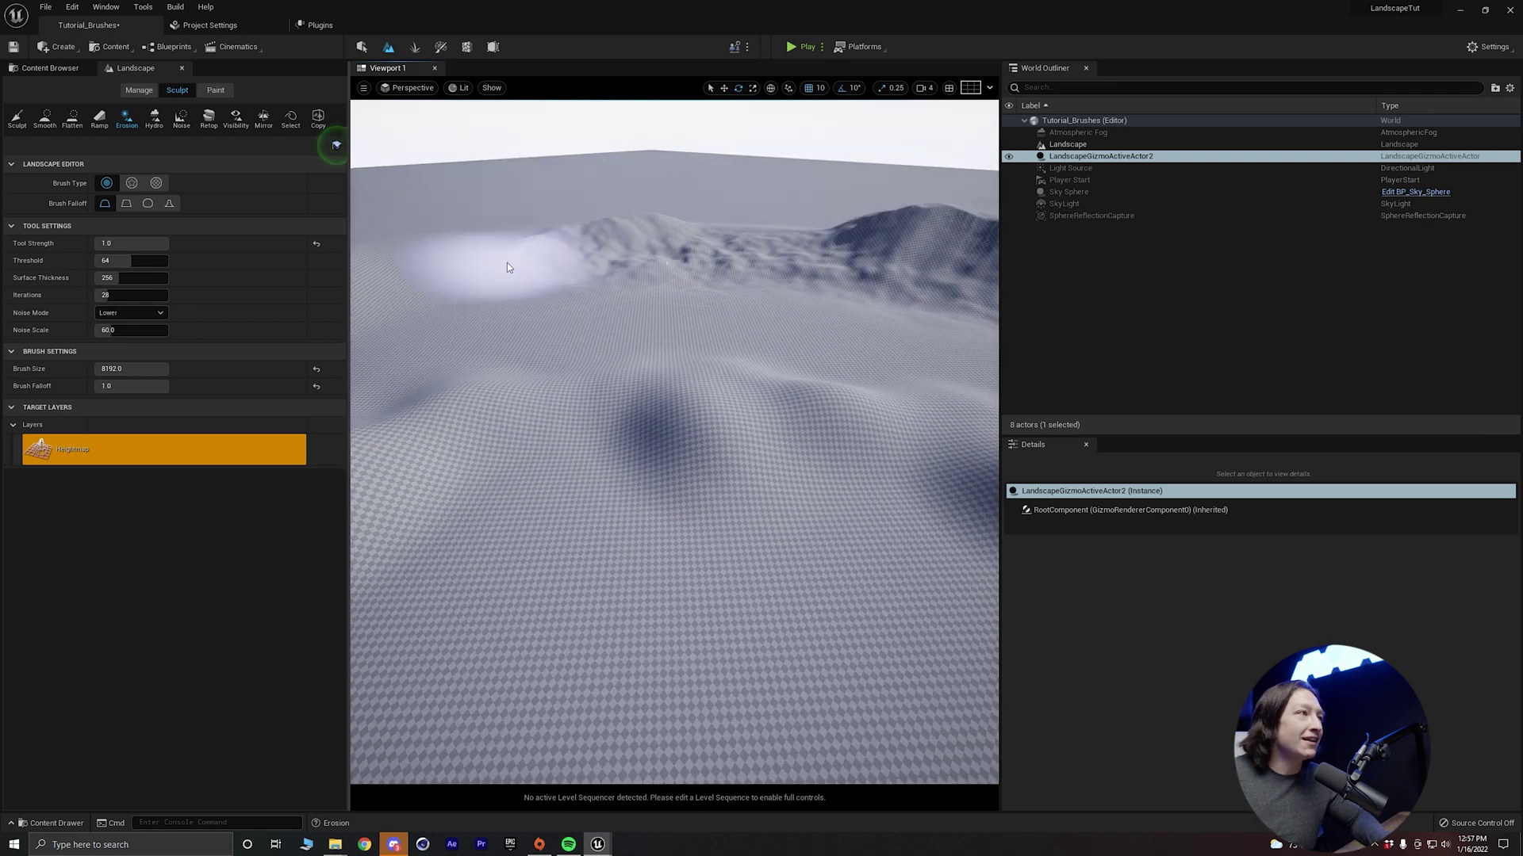
pyautogui.moveTo(506, 263); pyautogui.dragTo(706, 225, button='right')
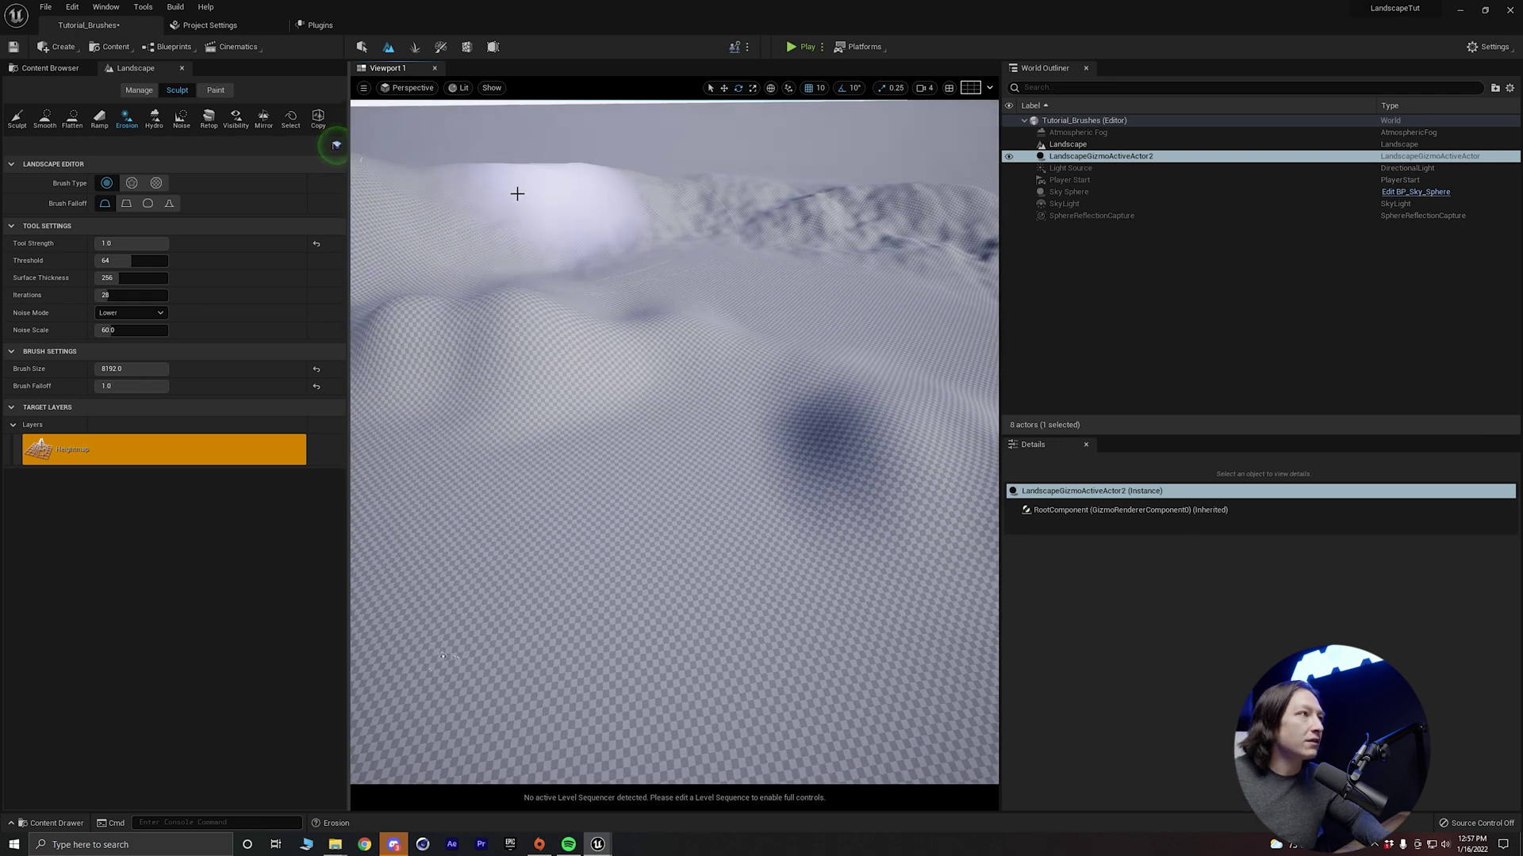
pyautogui.moveTo(594, 220); pyautogui.dragTo(820, 201, button='right')
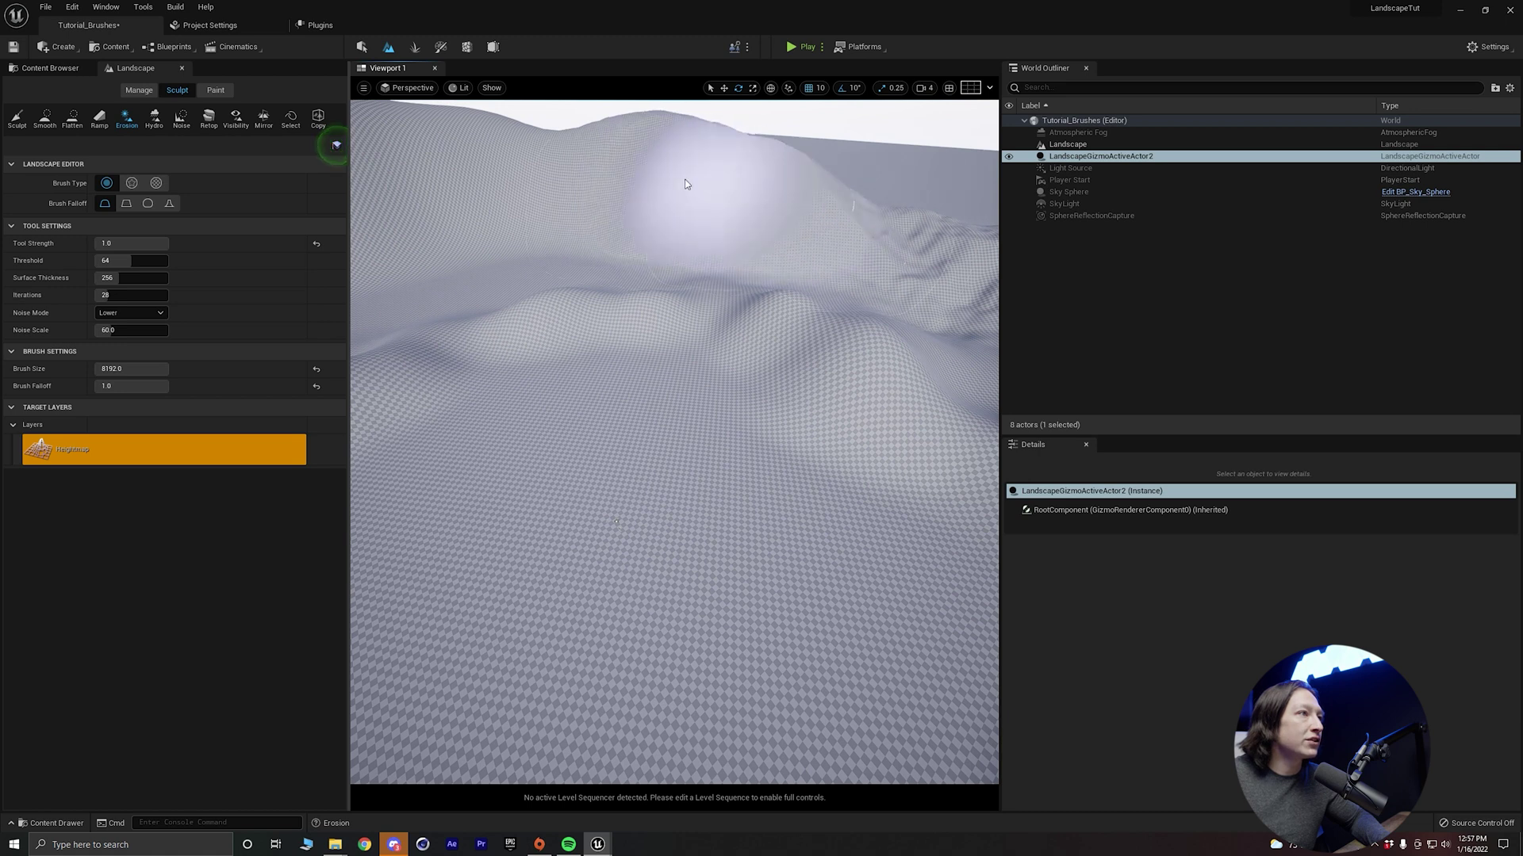
pyautogui.moveTo(547, 180); pyautogui.dragTo(674, 179, button='right')
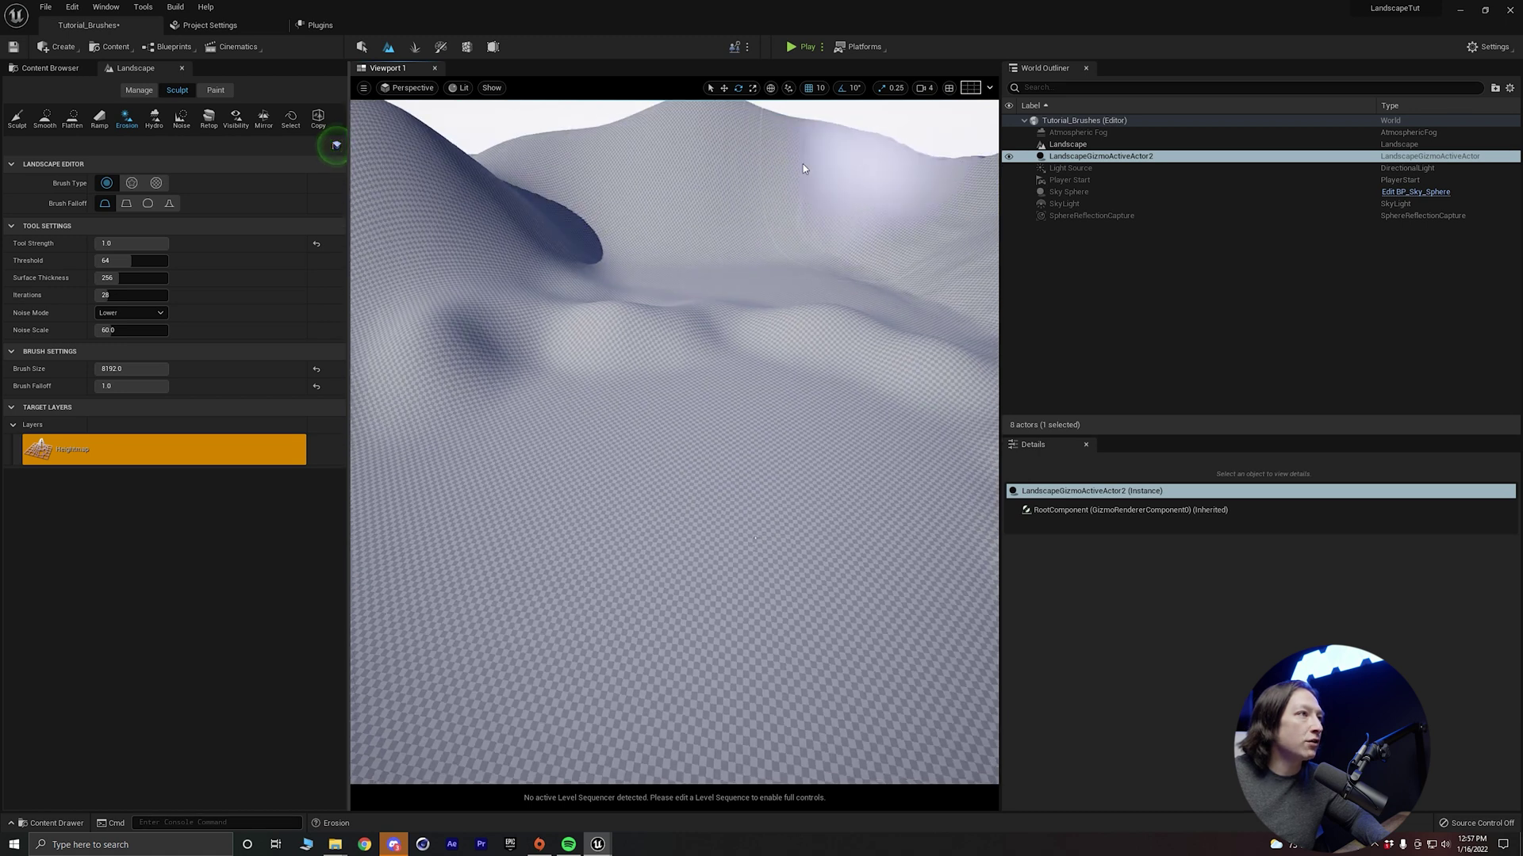
pyautogui.moveTo(803, 168); pyautogui.dragTo(864, 118, button='right')
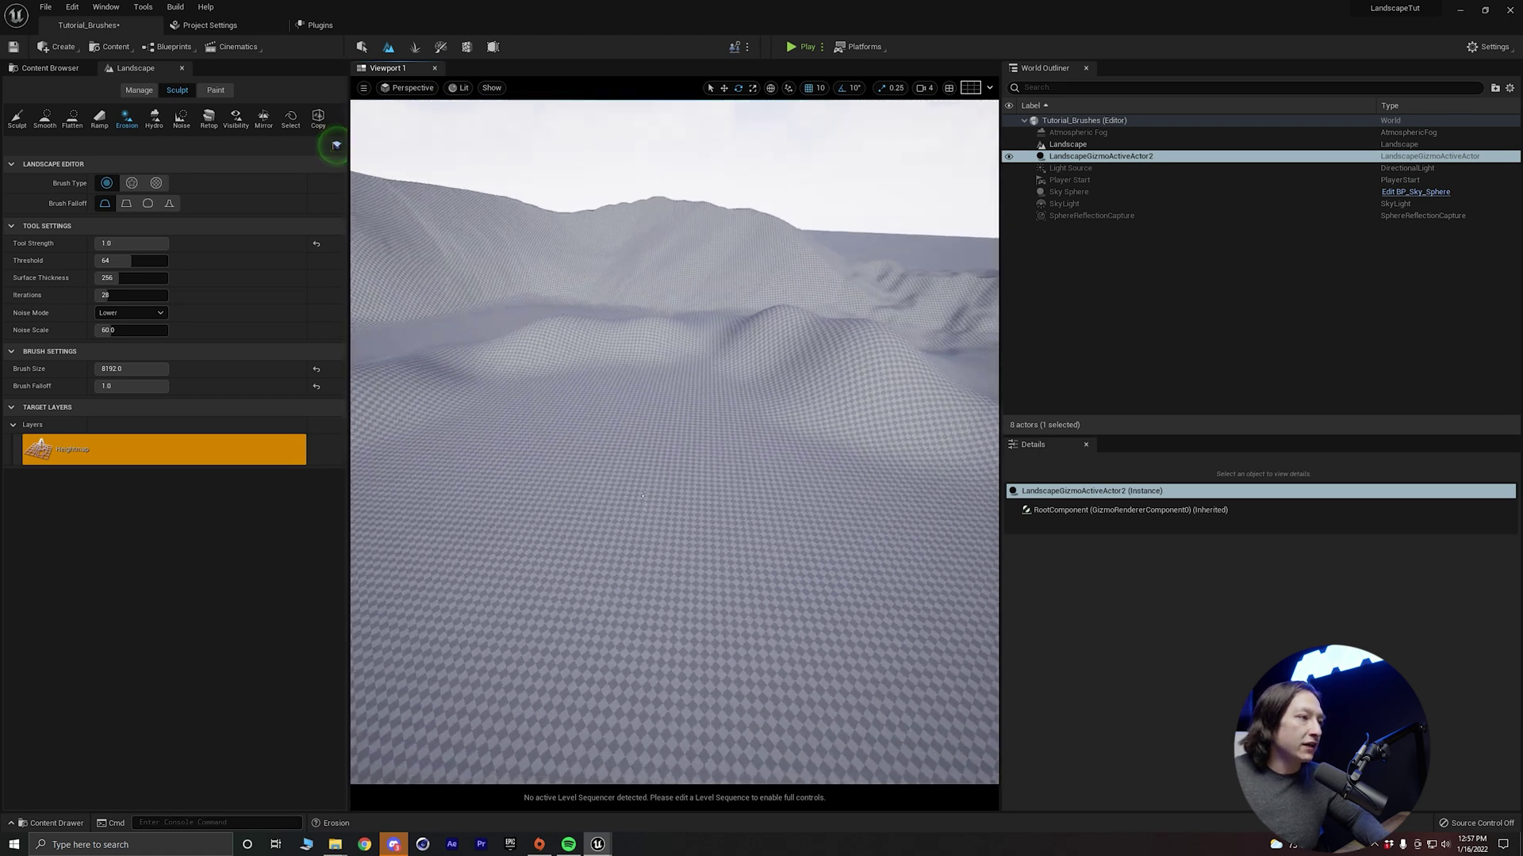
# Erode the remaining smooth faces of the outer mountains, working from inside the flat central area
pyautogui.press('w')
pyautogui.moveTo(674, 442); pyautogui.dragTo(805, 213, button='right')
pyautogui.press('e')
pyautogui.press('d')
pyautogui.press('q')
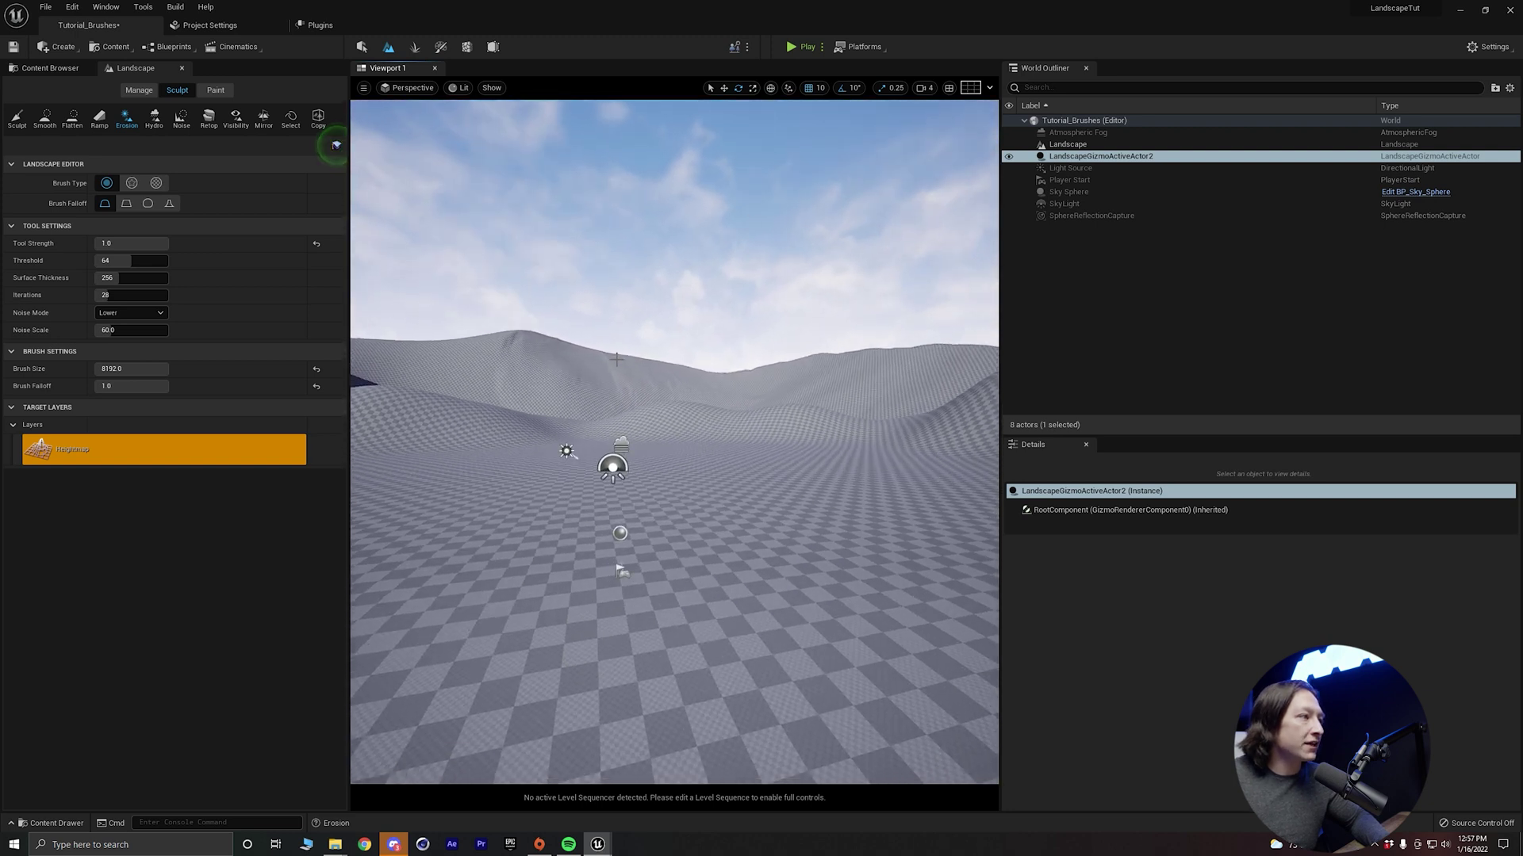
pyautogui.moveTo(616, 359); pyautogui.dragTo(673, 381, button='right')
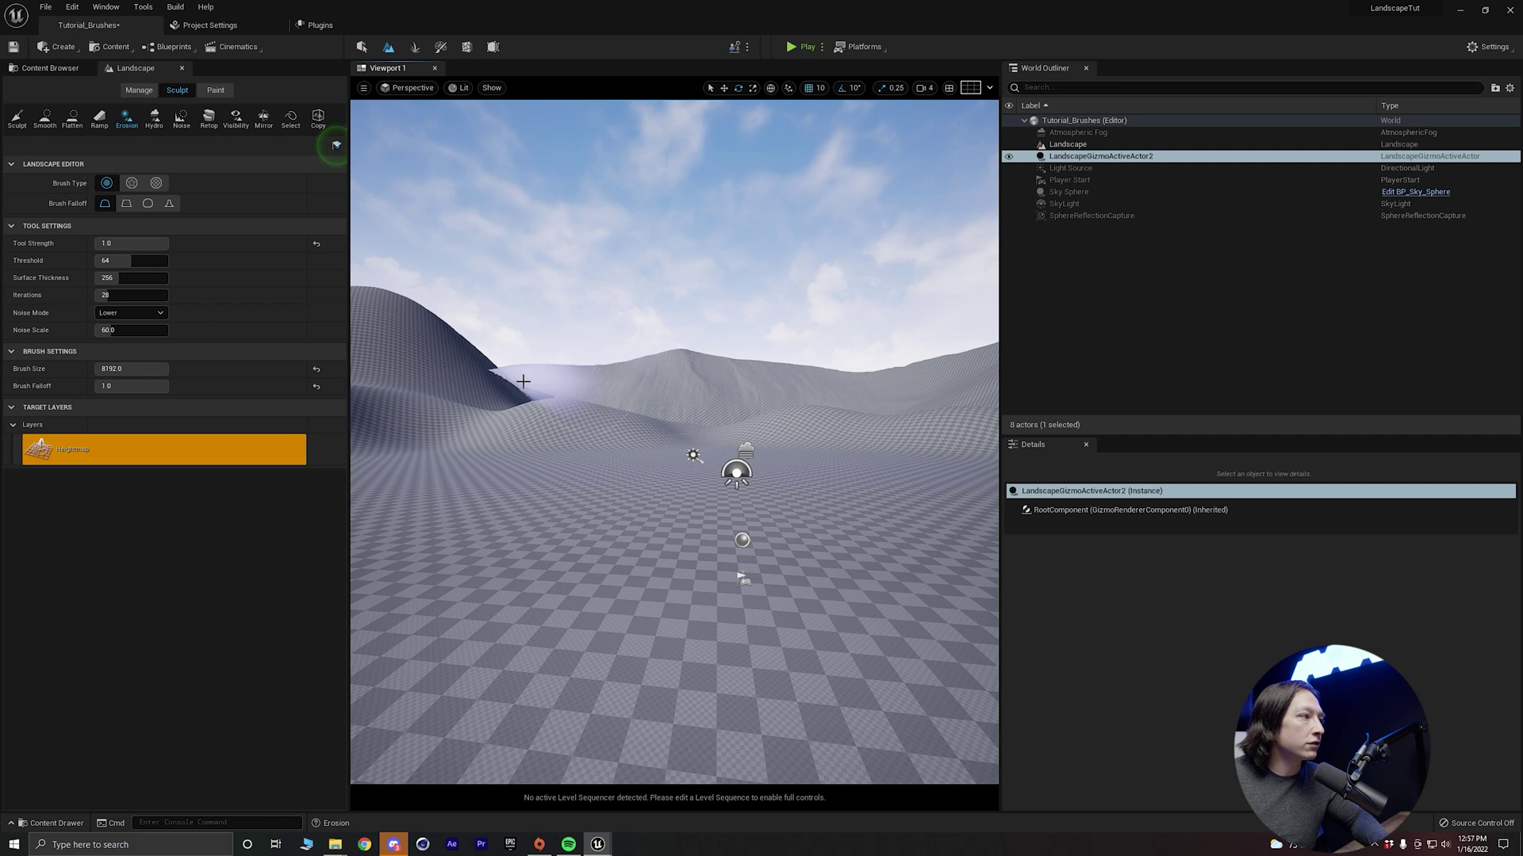
pyautogui.moveTo(519, 379)
pyautogui.mouseDown(button='right')
pyautogui.moveTo(571, 365)
pyautogui.moveTo(456, 349)
pyautogui.mouseUp(button='right')
pyautogui.moveTo(635, 400); pyautogui.dragTo(516, 410, button='right')
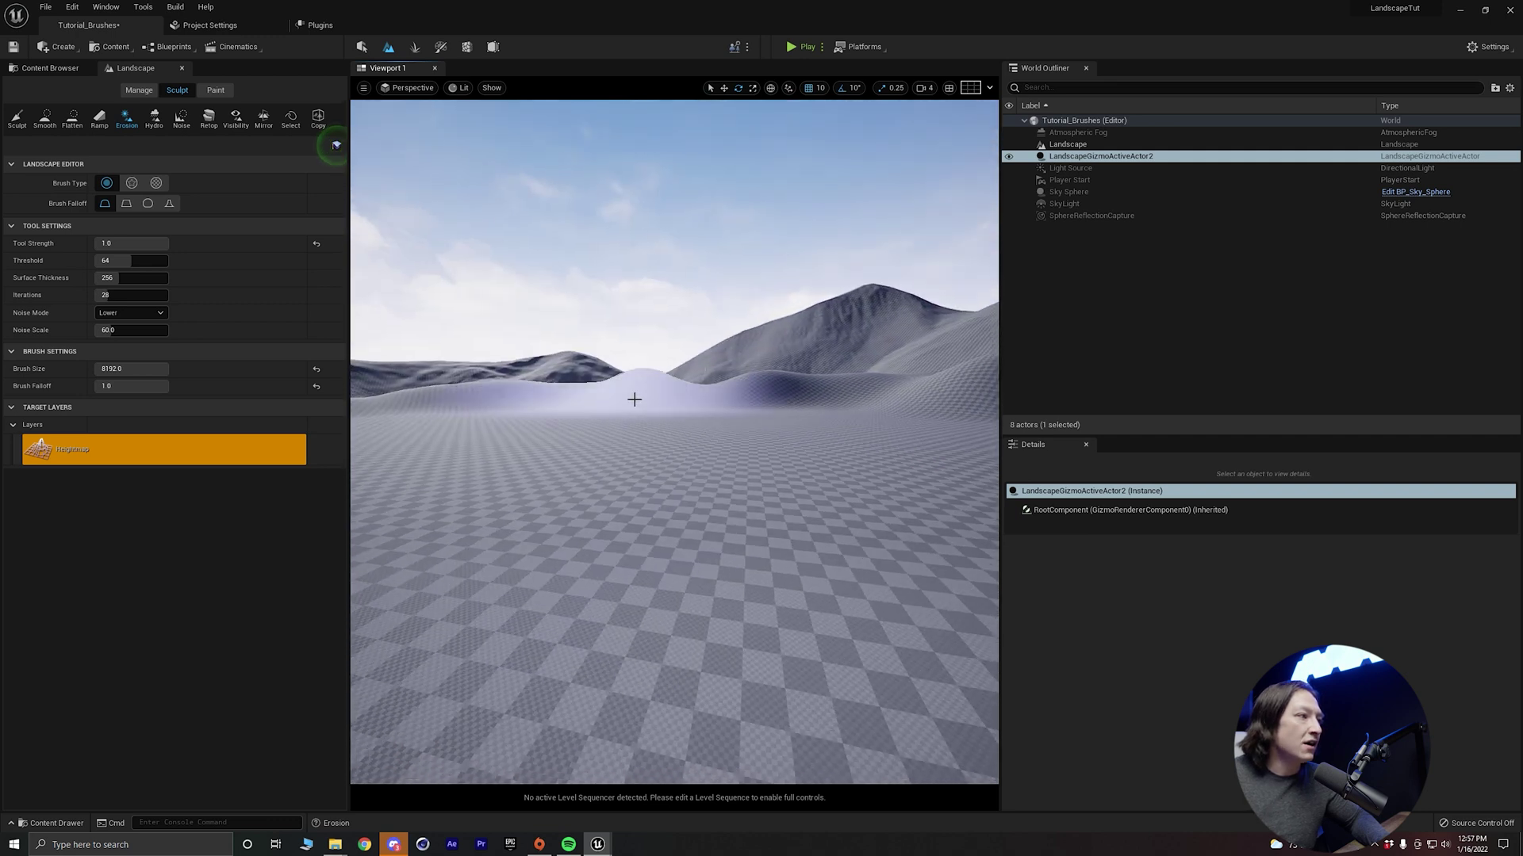
pyautogui.moveTo(850, 412); pyautogui.dragTo(826, 422, button='right')
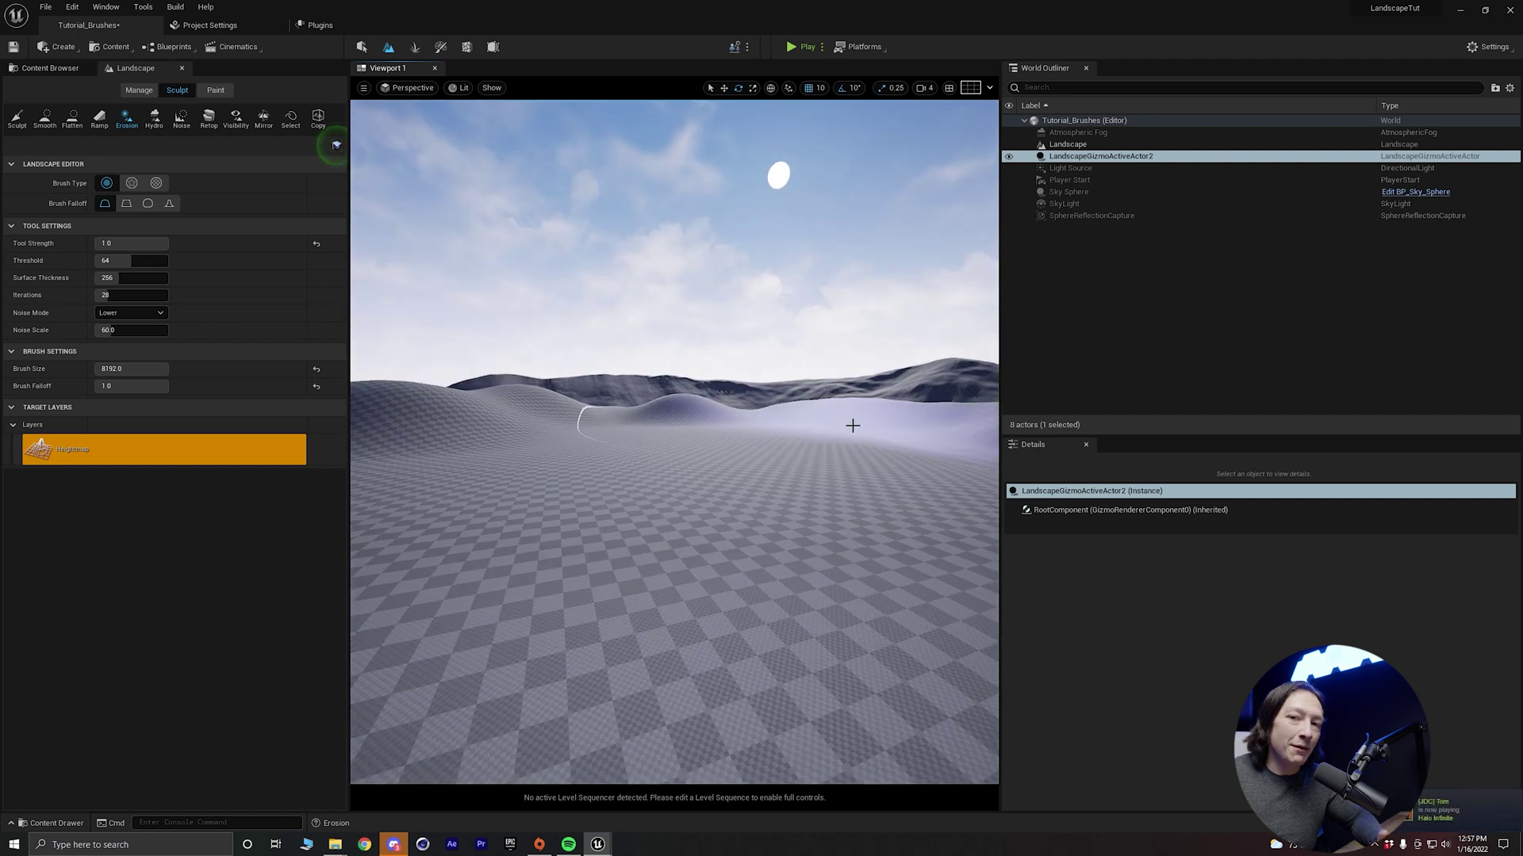
pyautogui.moveTo(563, 426)
pyautogui.mouseDown(button='right')
pyautogui.moveTo(658, 422)
pyautogui.moveTo(578, 364)
pyautogui.mouseUp(button='right')
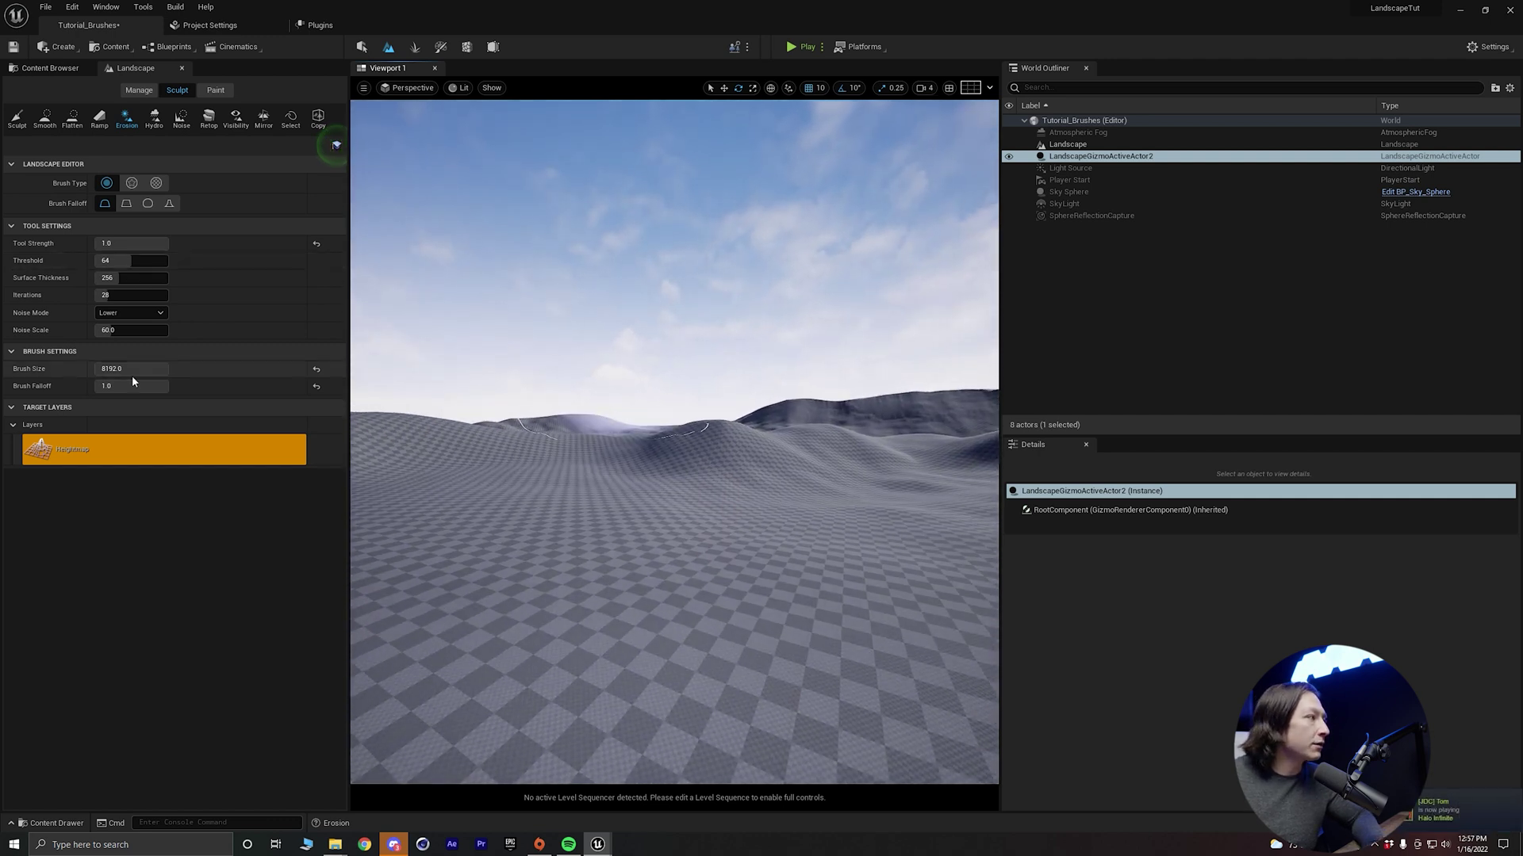
# Reduce the Erosion brush size to about 2408.6 and erode the inner ring of hills around the flat central area
pyautogui.moveTo(132, 368); pyautogui.dragTo(119, 369)
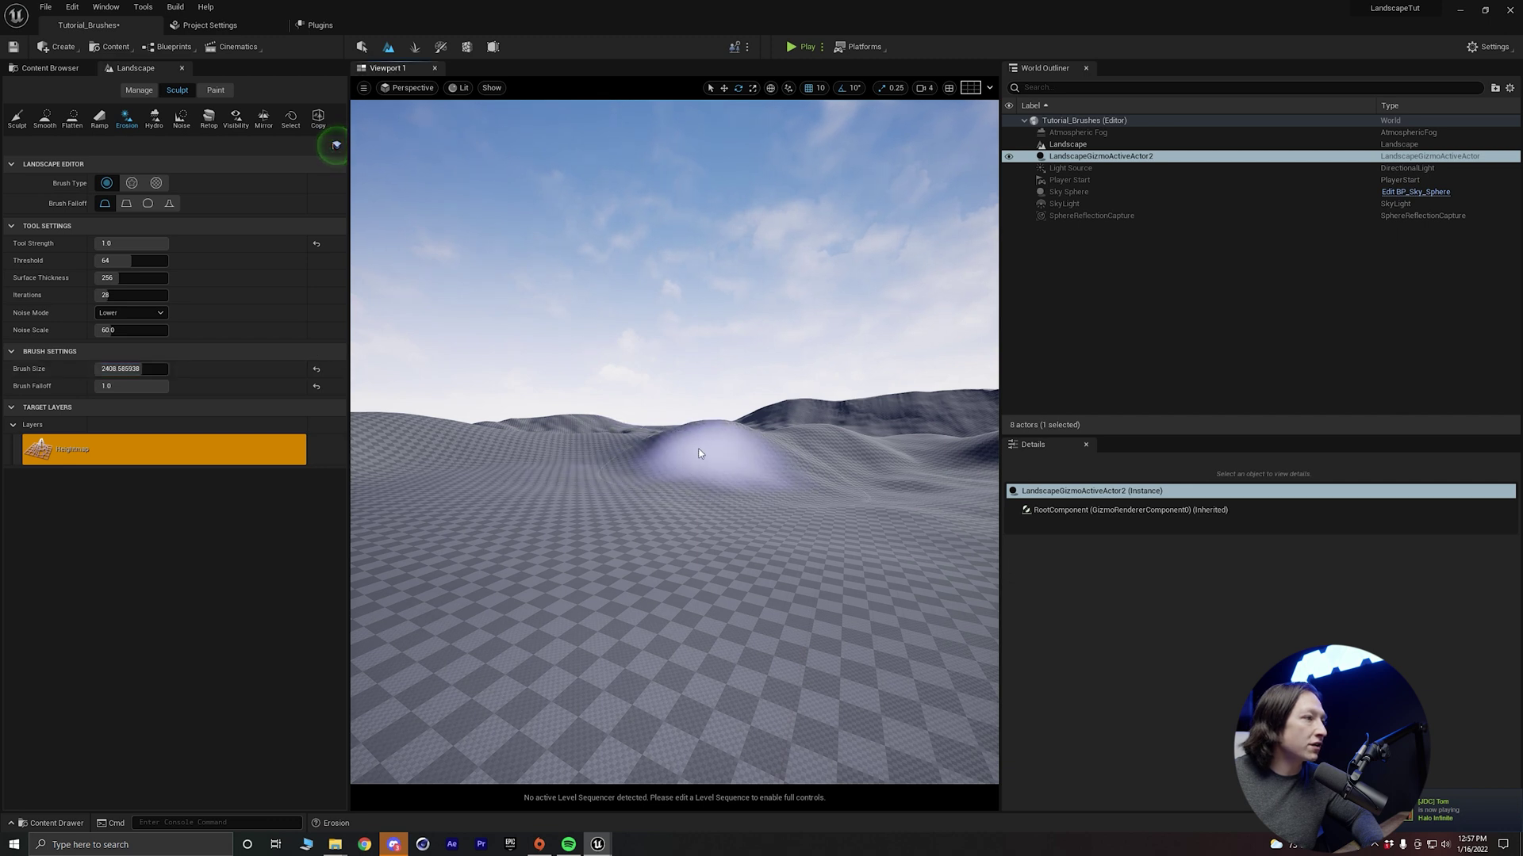
pyautogui.moveTo(754, 417)
pyautogui.mouseDown(button='right')
pyautogui.moveTo(629, 441)
pyautogui.moveTo(380, 442)
pyautogui.mouseUp(button='right')
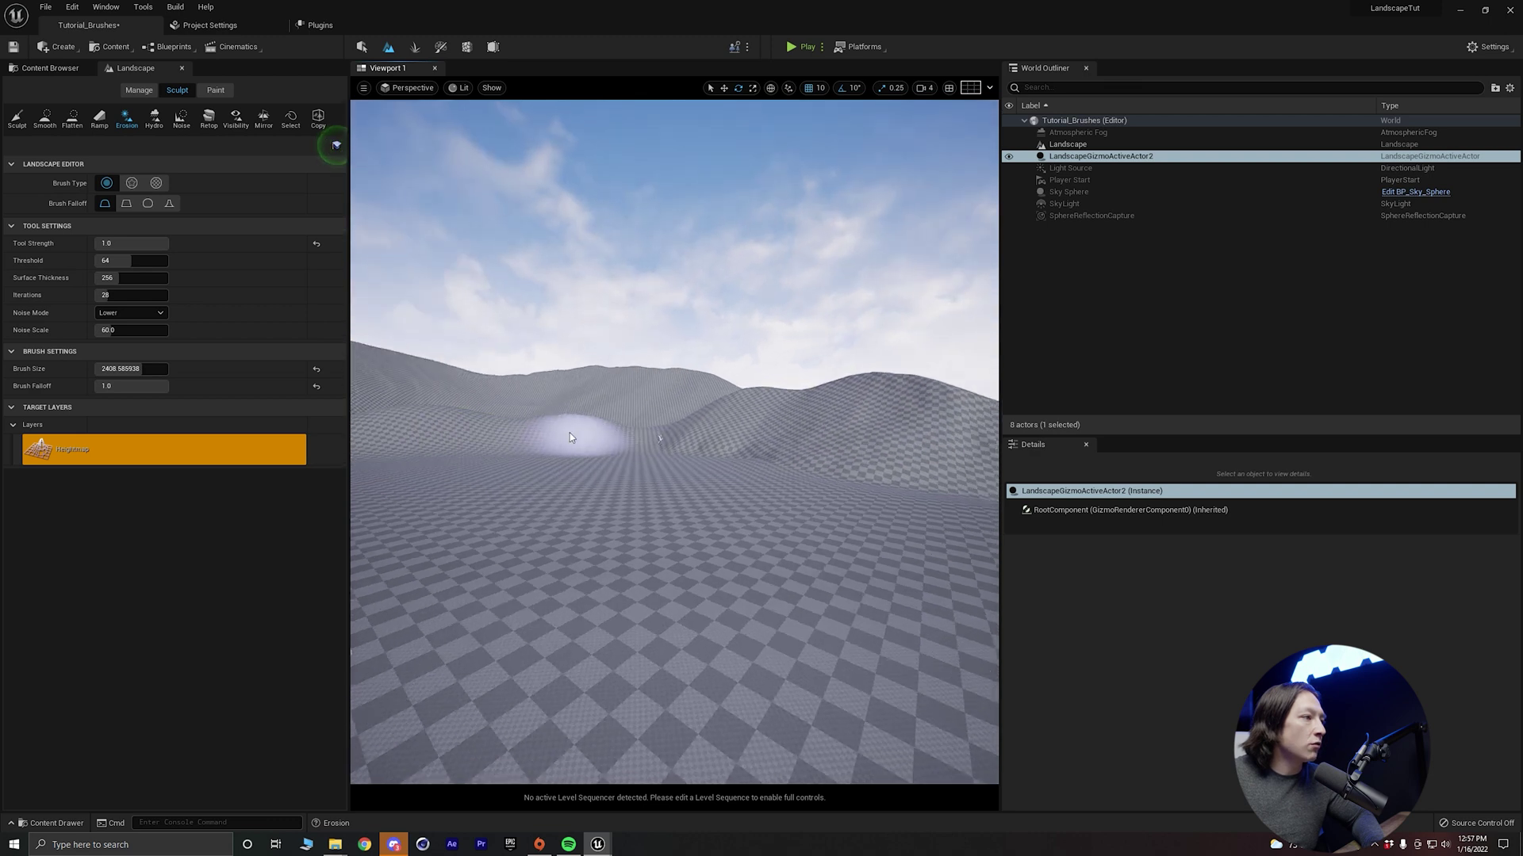
pyautogui.moveTo(517, 428); pyautogui.dragTo(397, 428, button='right')
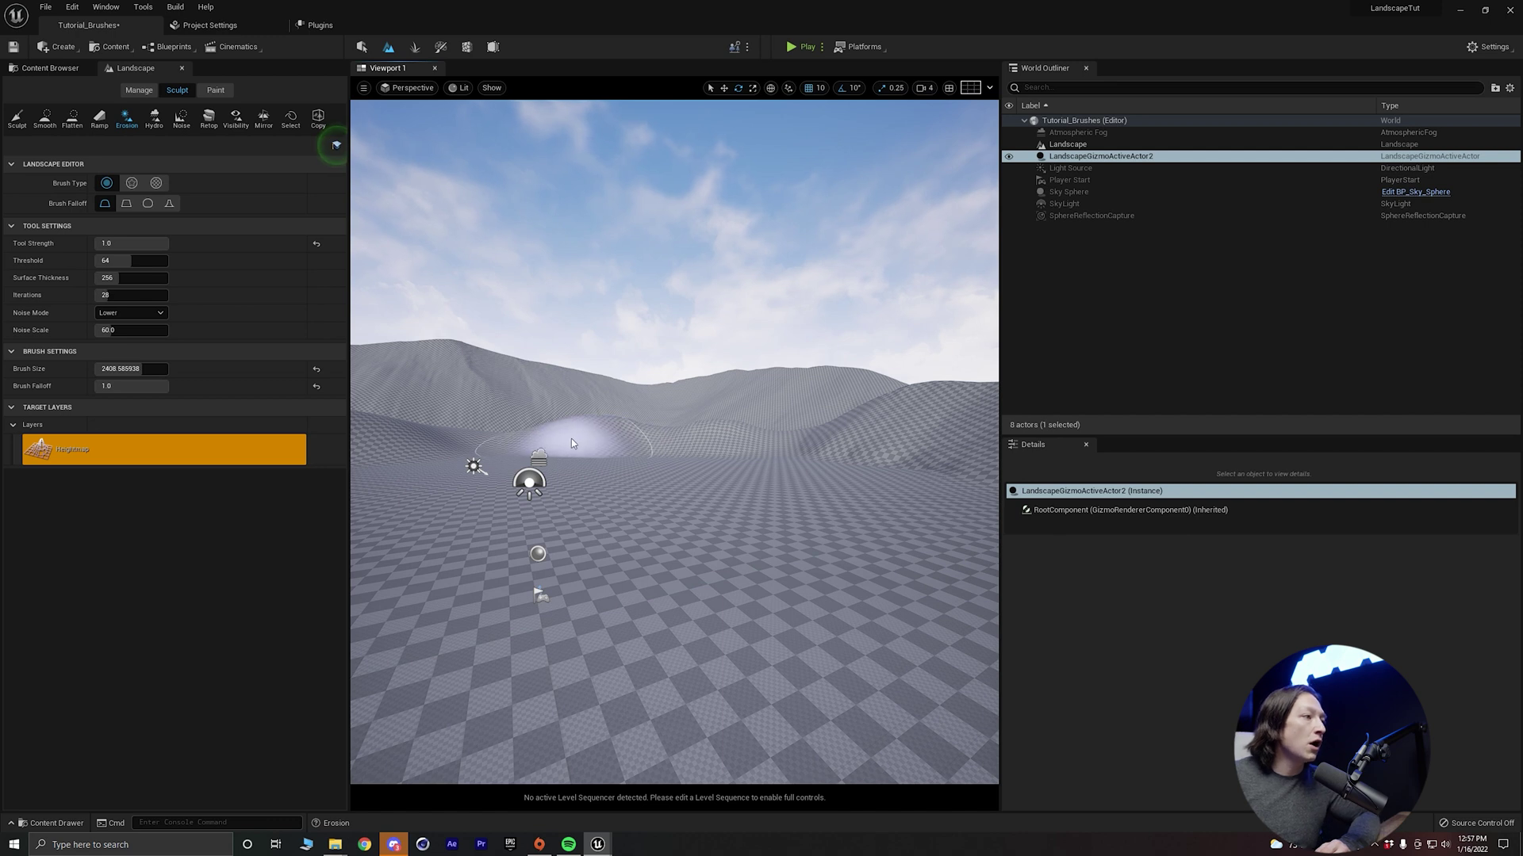
pyautogui.moveTo(614, 441); pyautogui.dragTo(603, 445, button='right')
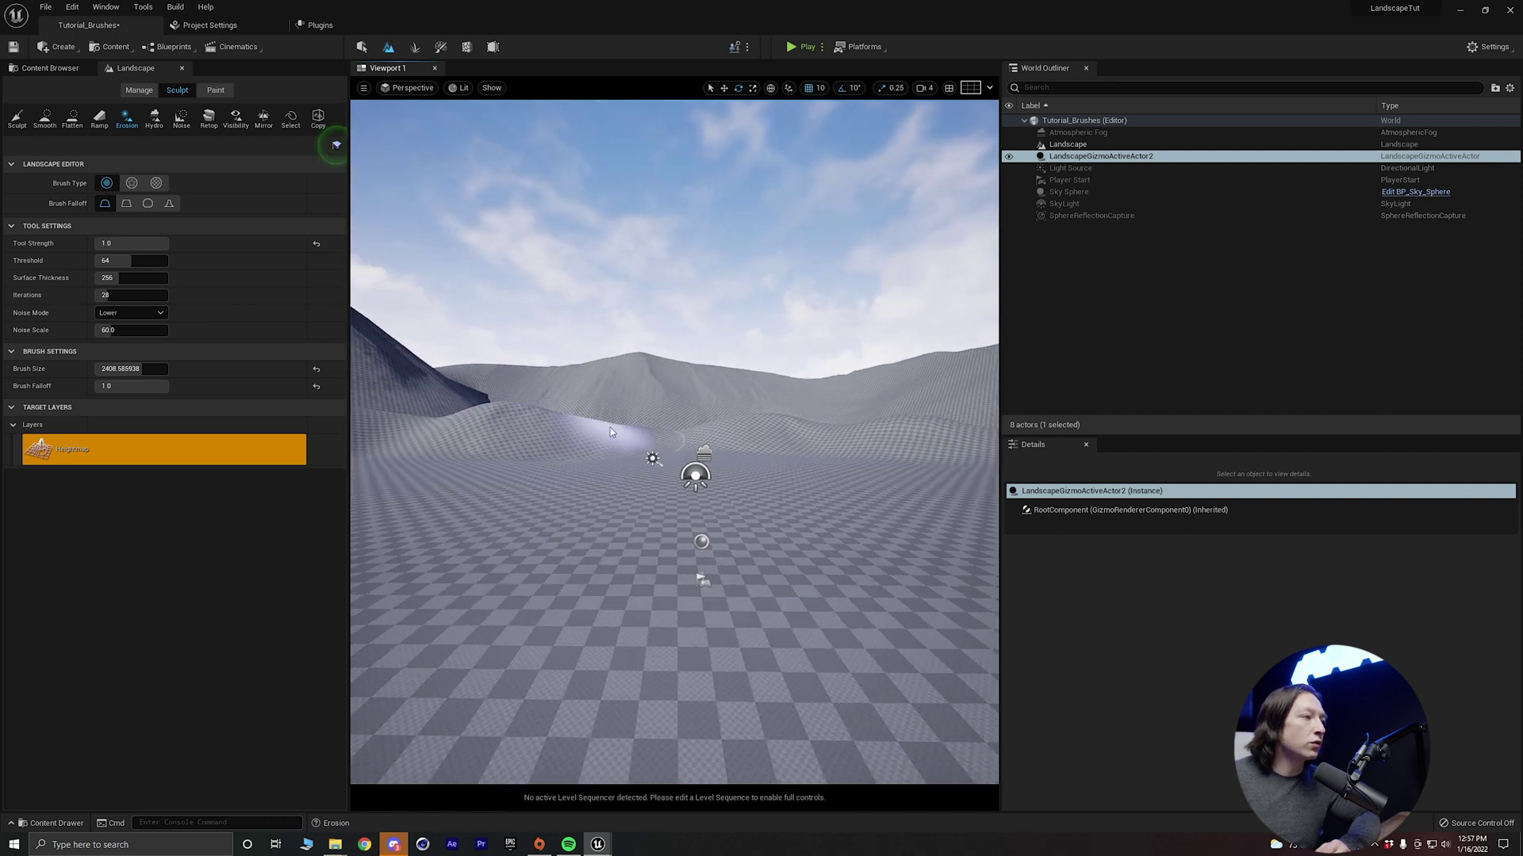
pyautogui.moveTo(628, 446); pyautogui.dragTo(641, 453, button='right')
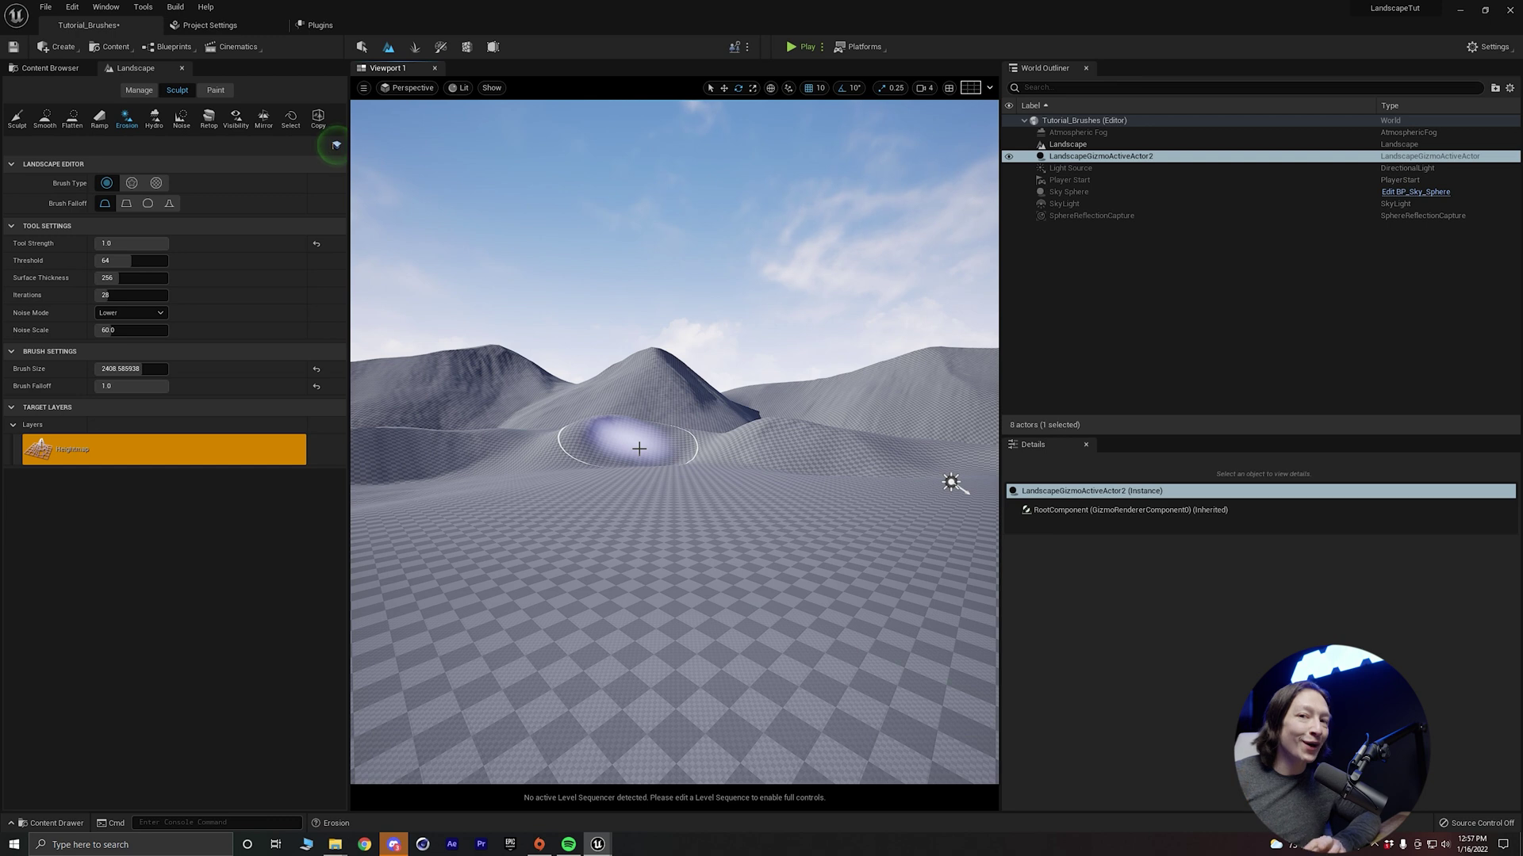
pyautogui.moveTo(639, 449); pyautogui.dragTo(643, 444, button='right')
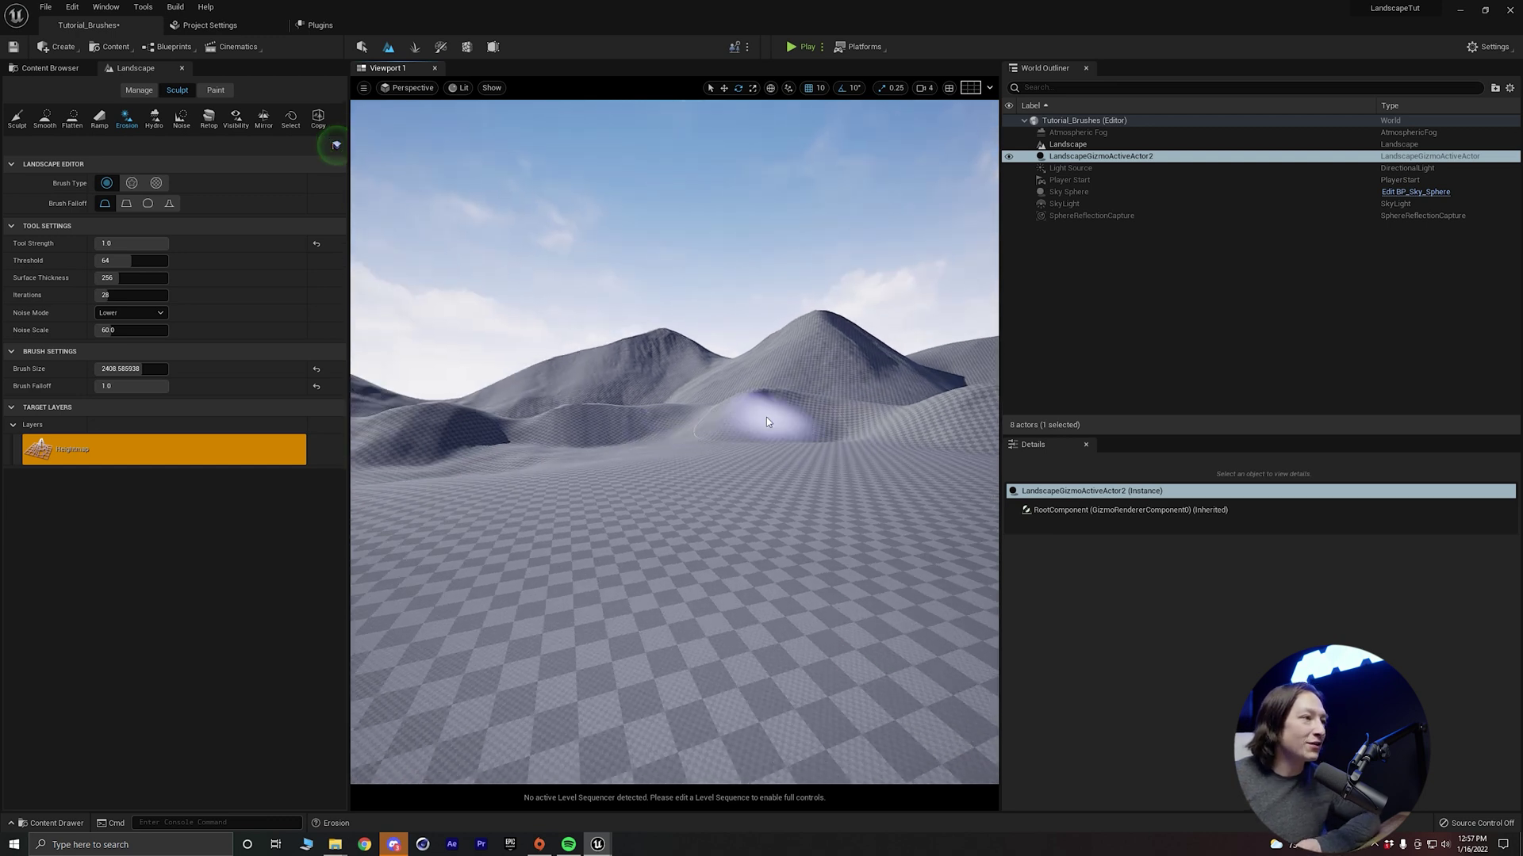
# Examine the eroded hills and mountains in all directions around the flat central area
pyautogui.moveTo(561, 431); pyautogui.dragTo(750, 442, button='right')
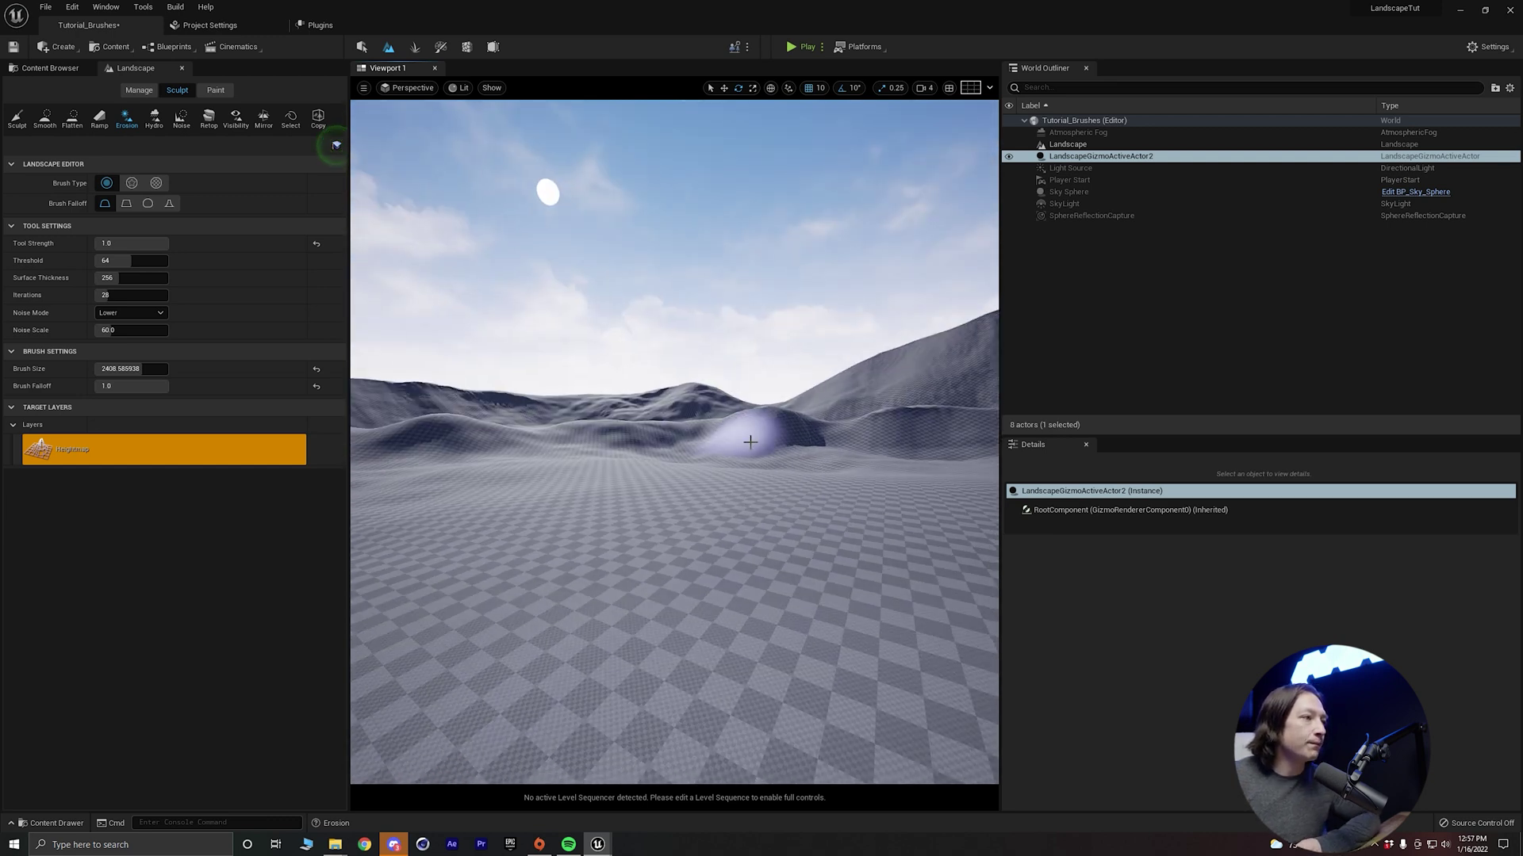
pyautogui.moveTo(441, 445); pyautogui.dragTo(368, 451, button='right')
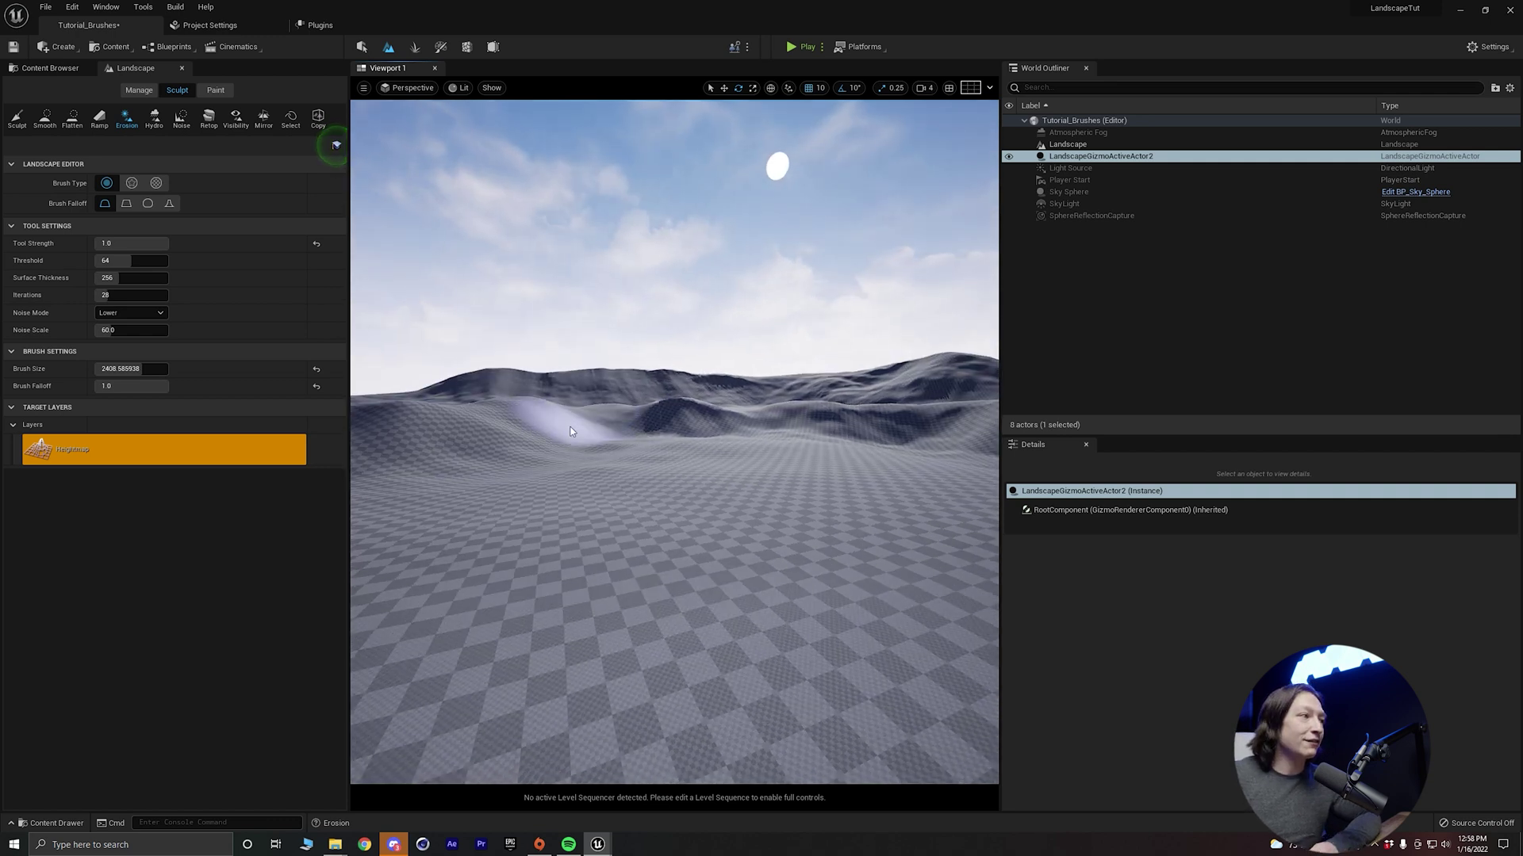
pyautogui.moveTo(570, 430); pyautogui.dragTo(635, 421, button='right')
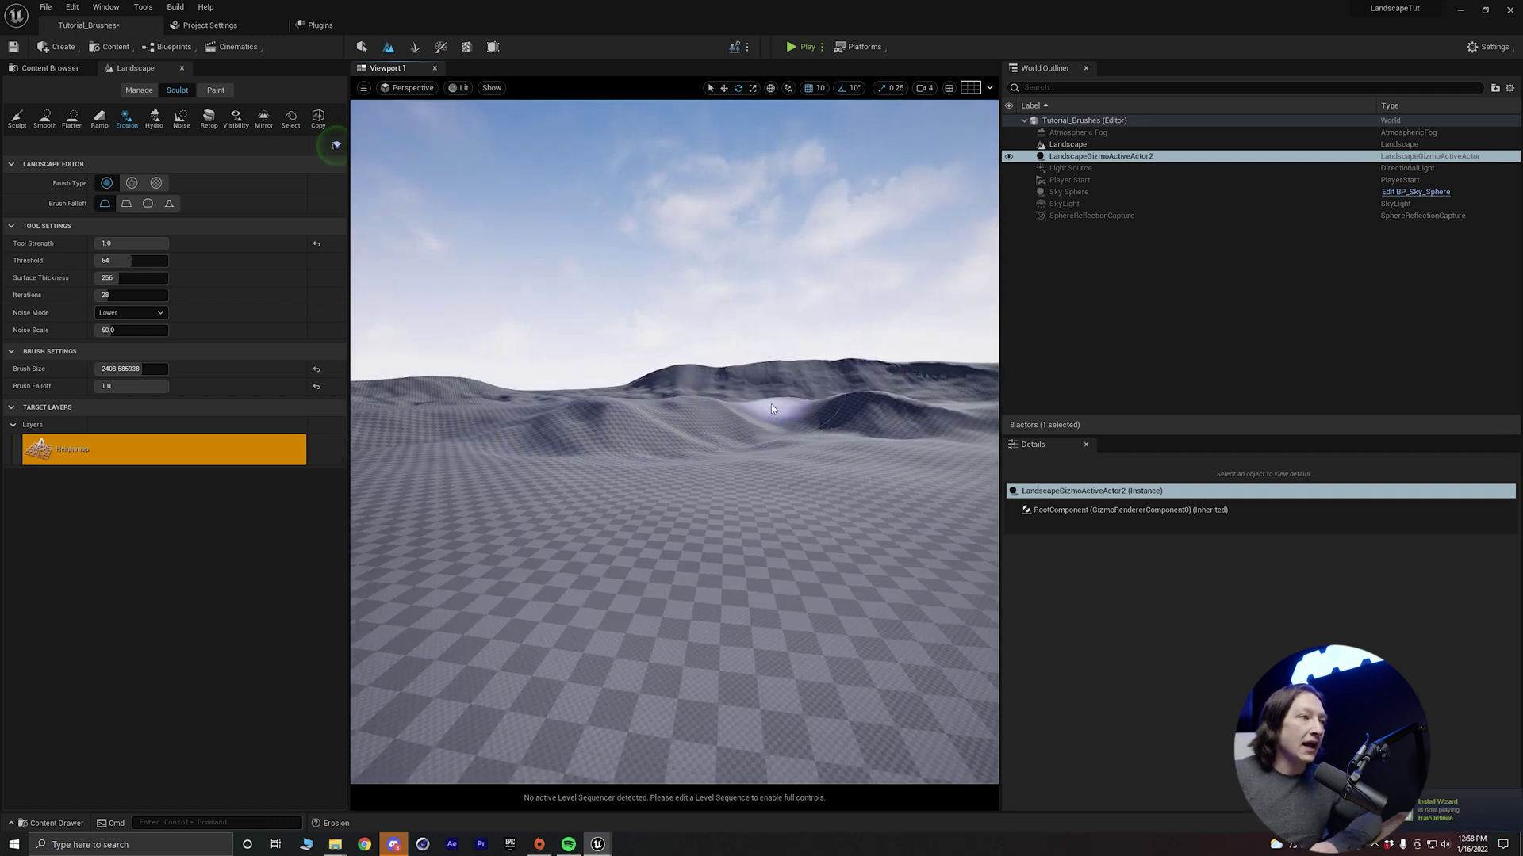
pyautogui.moveTo(714, 389)
pyautogui.mouseDown(button='right')
pyautogui.moveTo(680, 441)
pyautogui.moveTo(785, 428)
pyautogui.moveTo(880, 373)
pyautogui.mouseUp(button='right')
pyautogui.moveTo(674, 442); pyautogui.dragTo(714, 488, button='right')
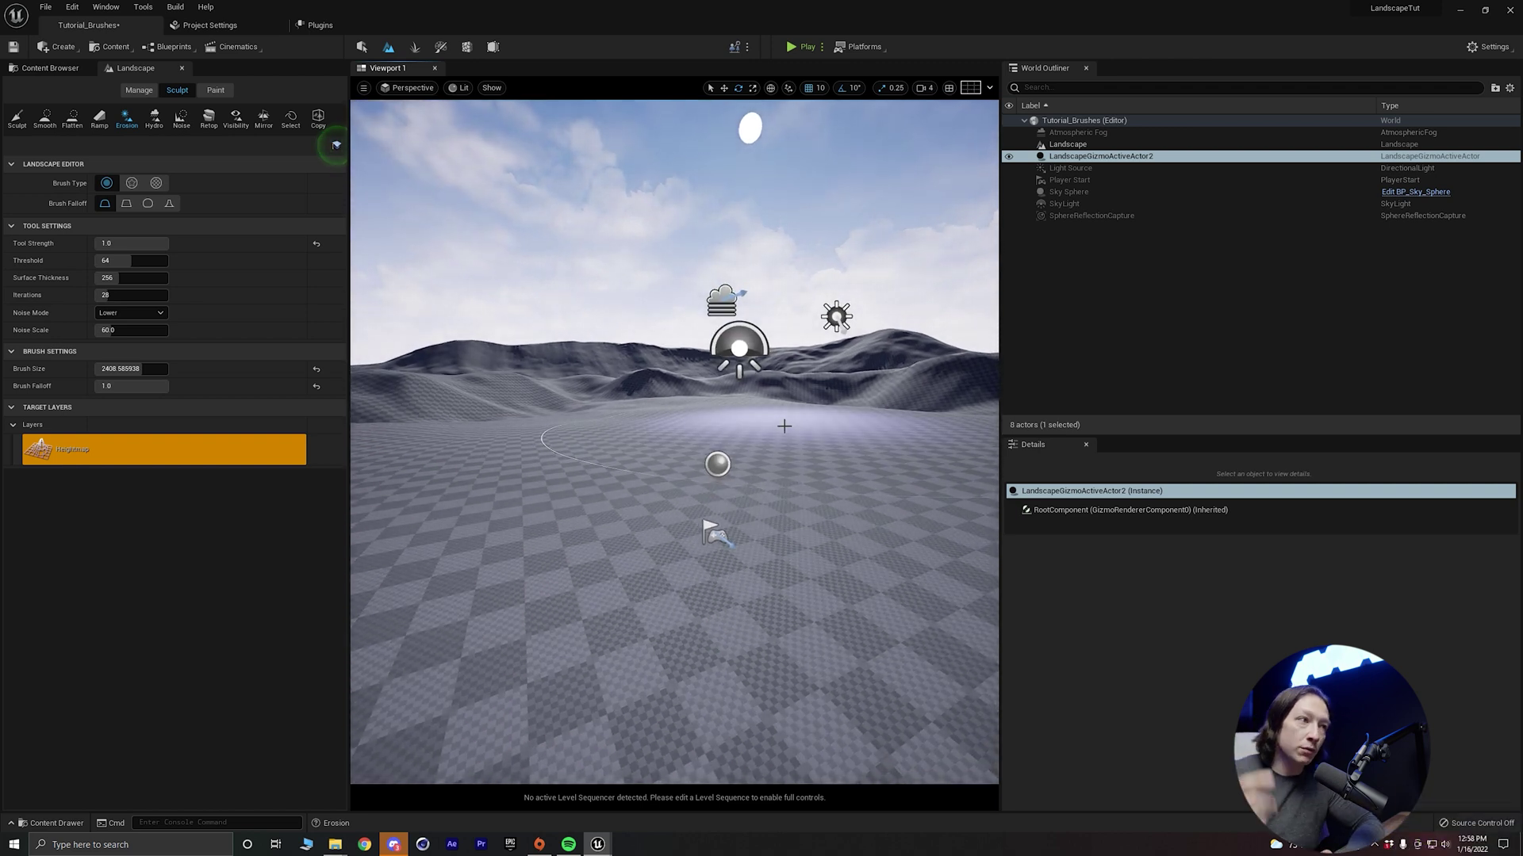
pyautogui.moveTo(766, 391)
pyautogui.mouseDown(button='right')
pyautogui.moveTo(782, 366)
pyautogui.moveTo(768, 421)
pyautogui.mouseUp(button='right')
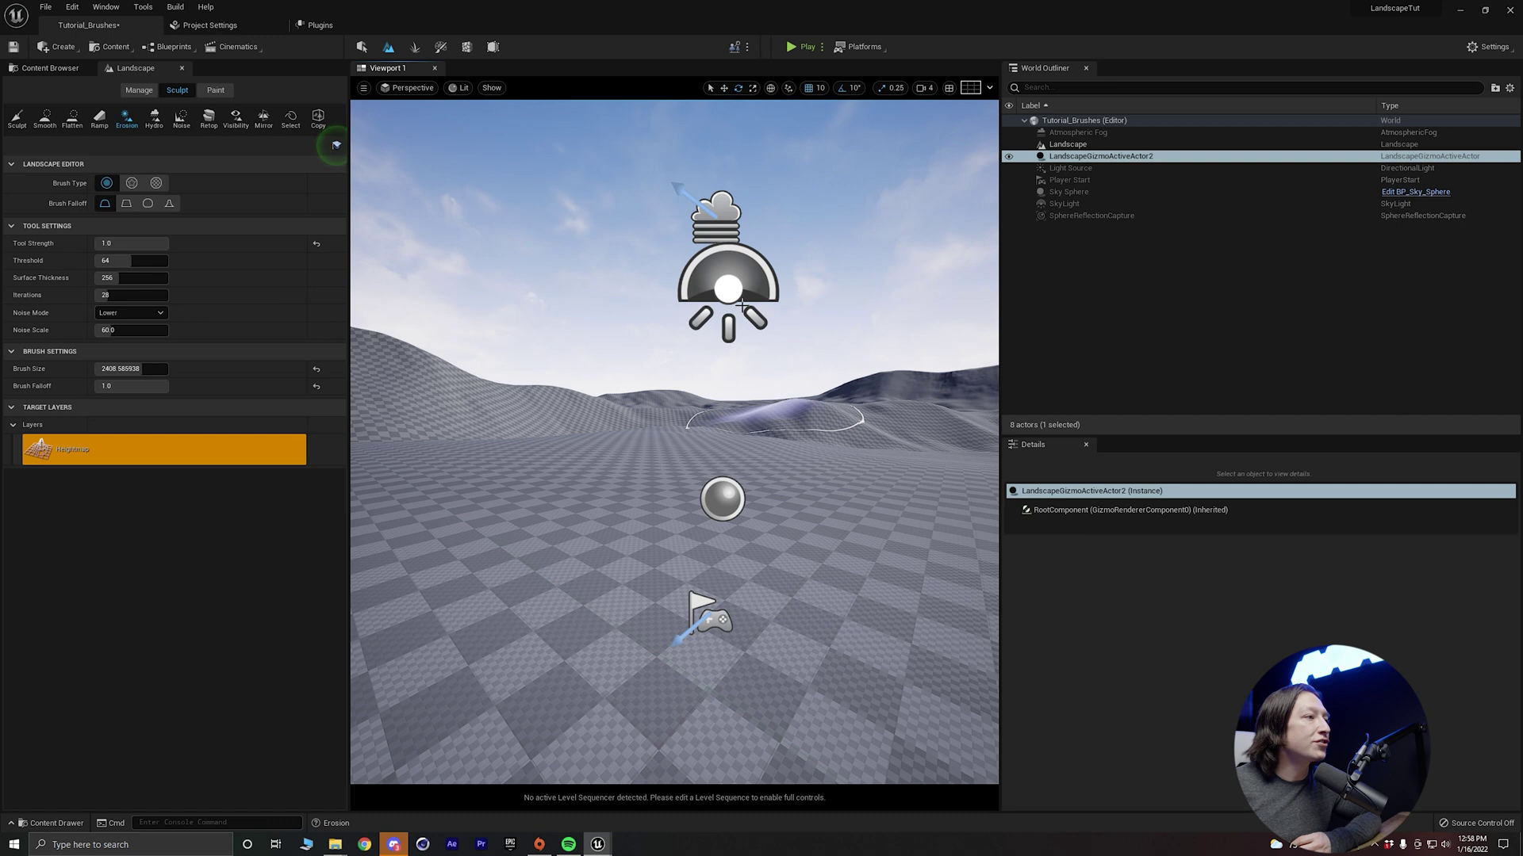
pyautogui.moveTo(742, 305); pyautogui.dragTo(555, 305, button='right')
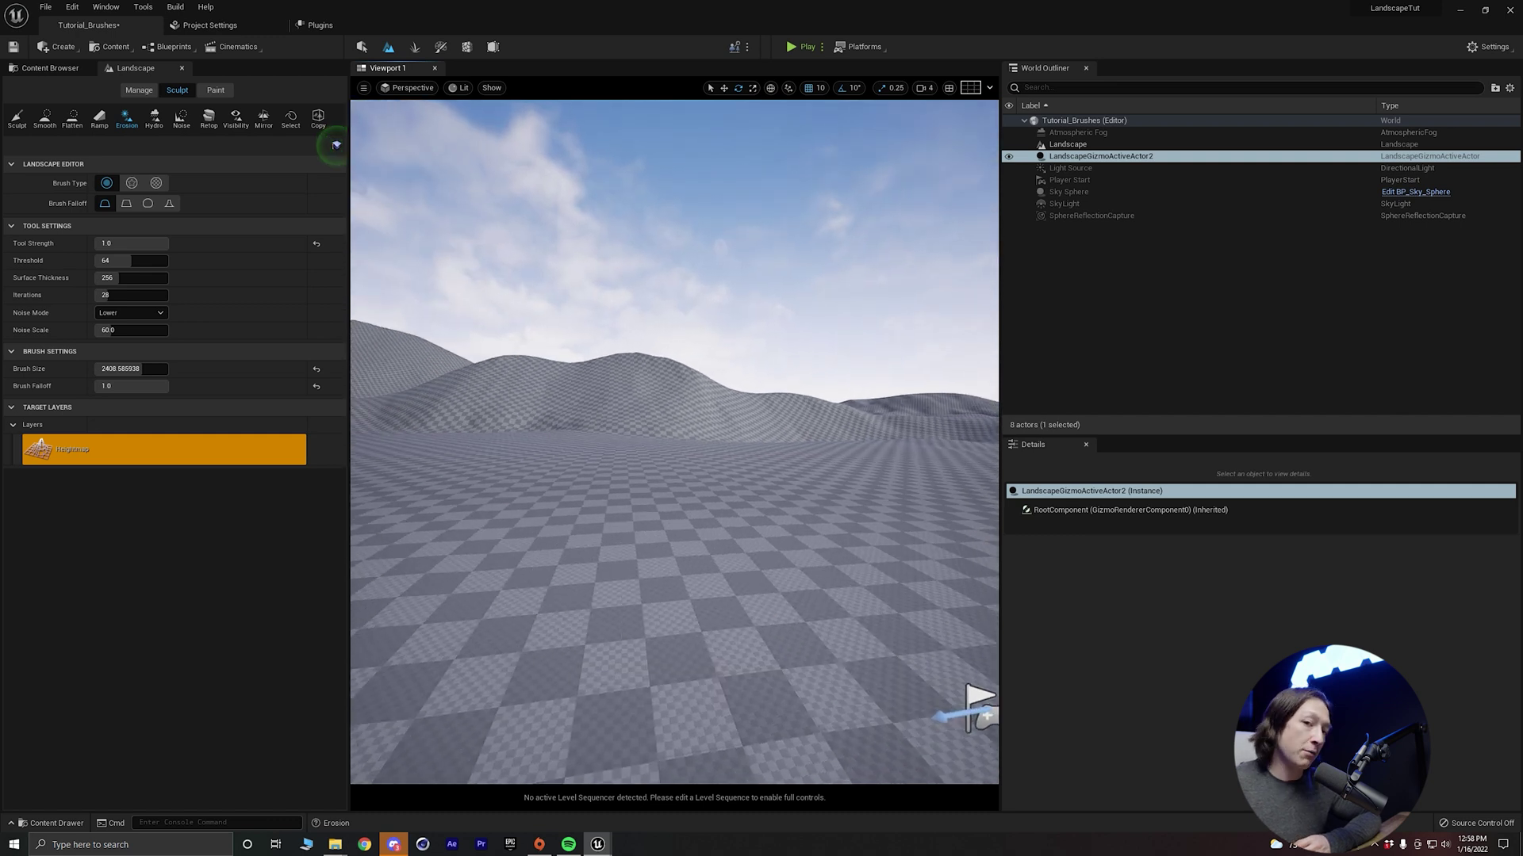
pyautogui.moveTo(853, 411); pyautogui.dragTo(555, 411, button='right')
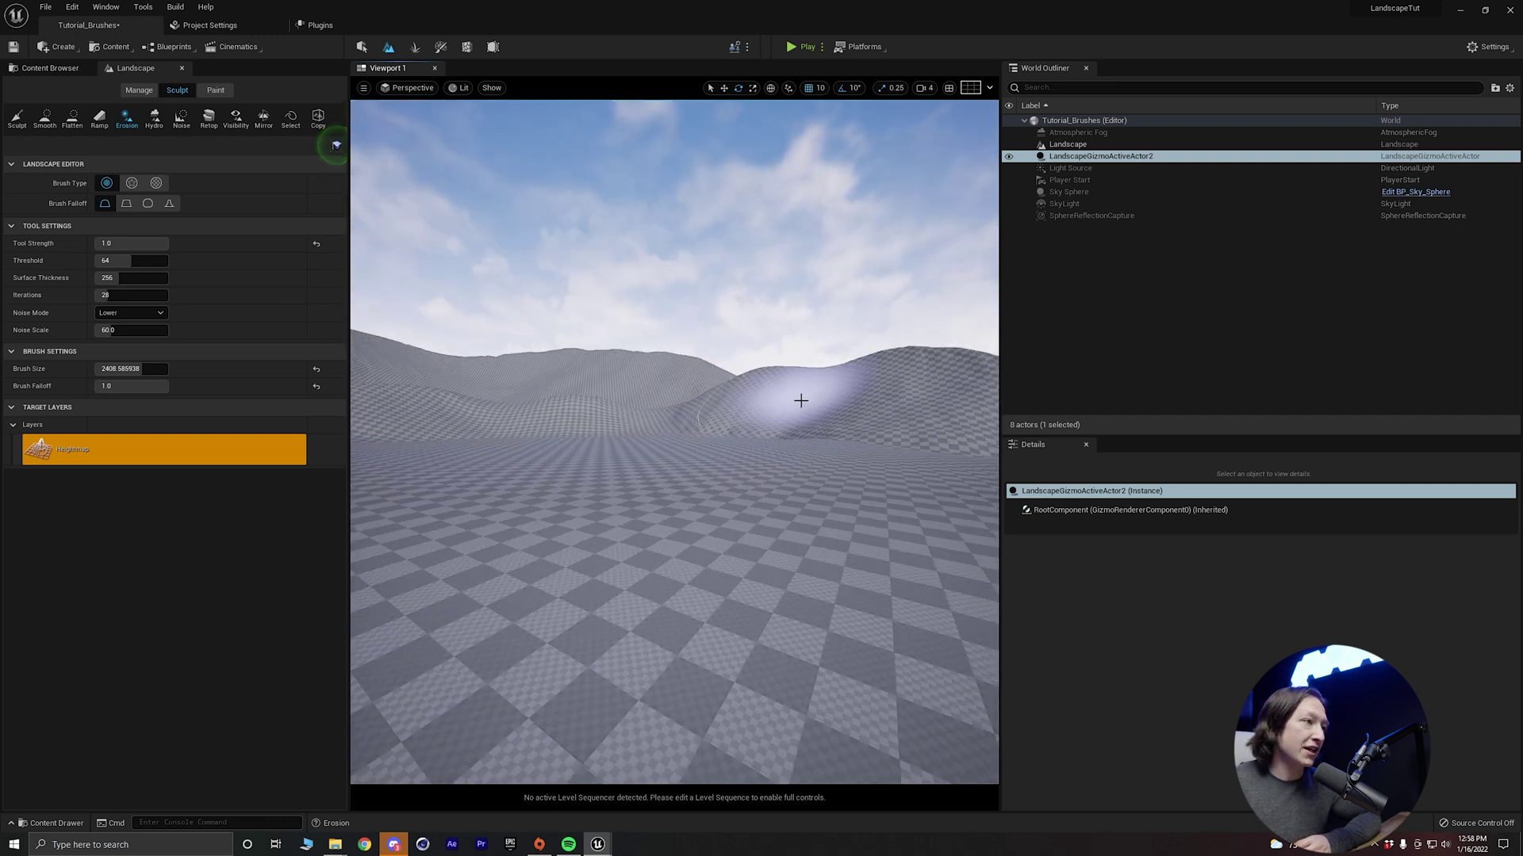
pyautogui.moveTo(663, 414)
pyautogui.mouseDown(button='right')
pyautogui.moveTo(683, 433)
pyautogui.moveTo(846, 444)
pyautogui.mouseUp(button='right')
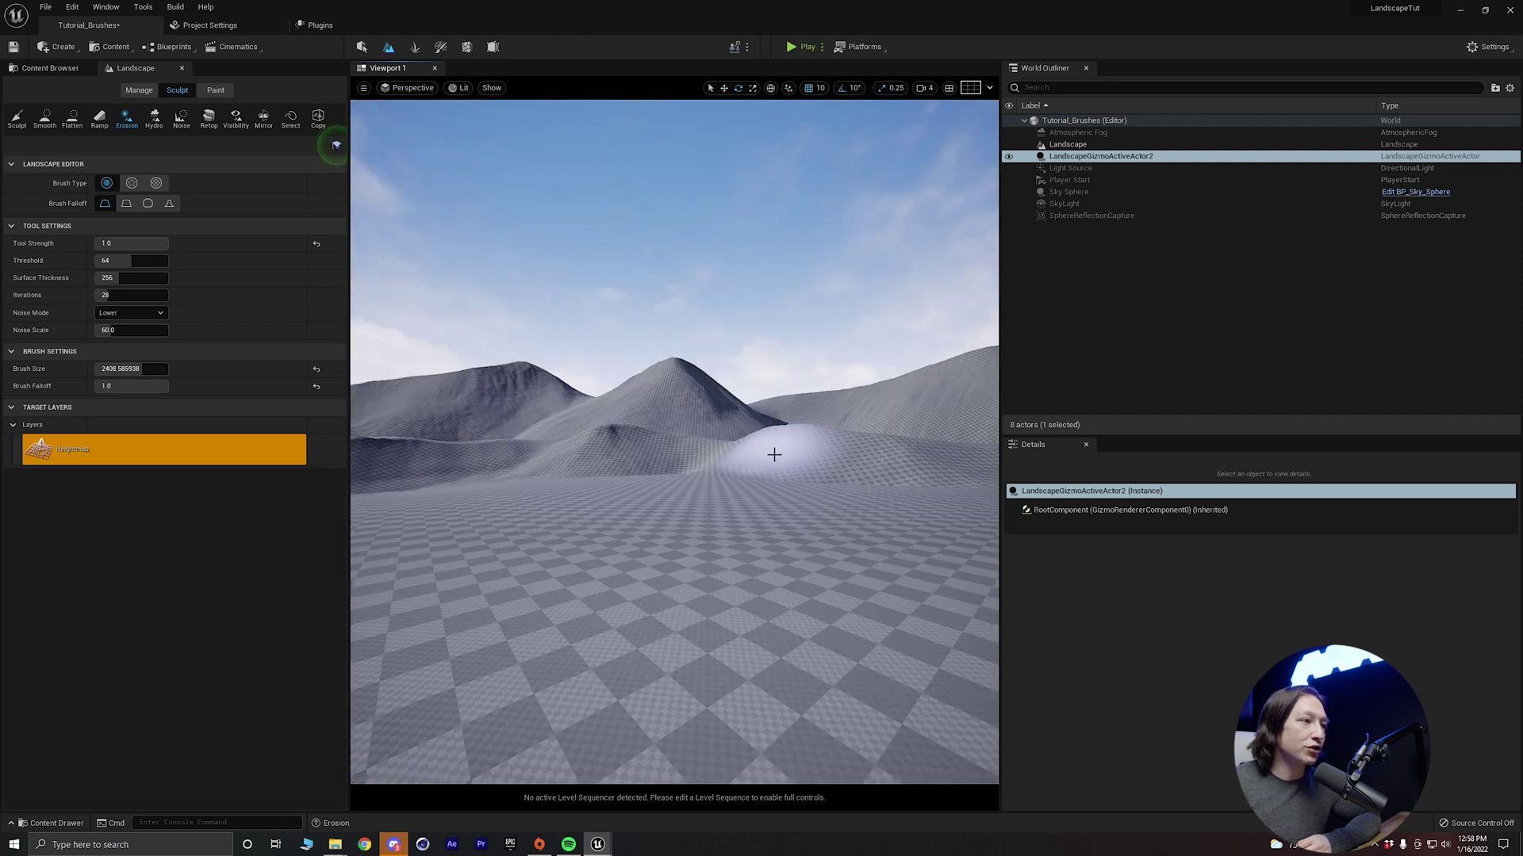
# Leave landscape editing for selection mode and close the docked Content Browser to widen the viewport
pyautogui.click(362, 48)
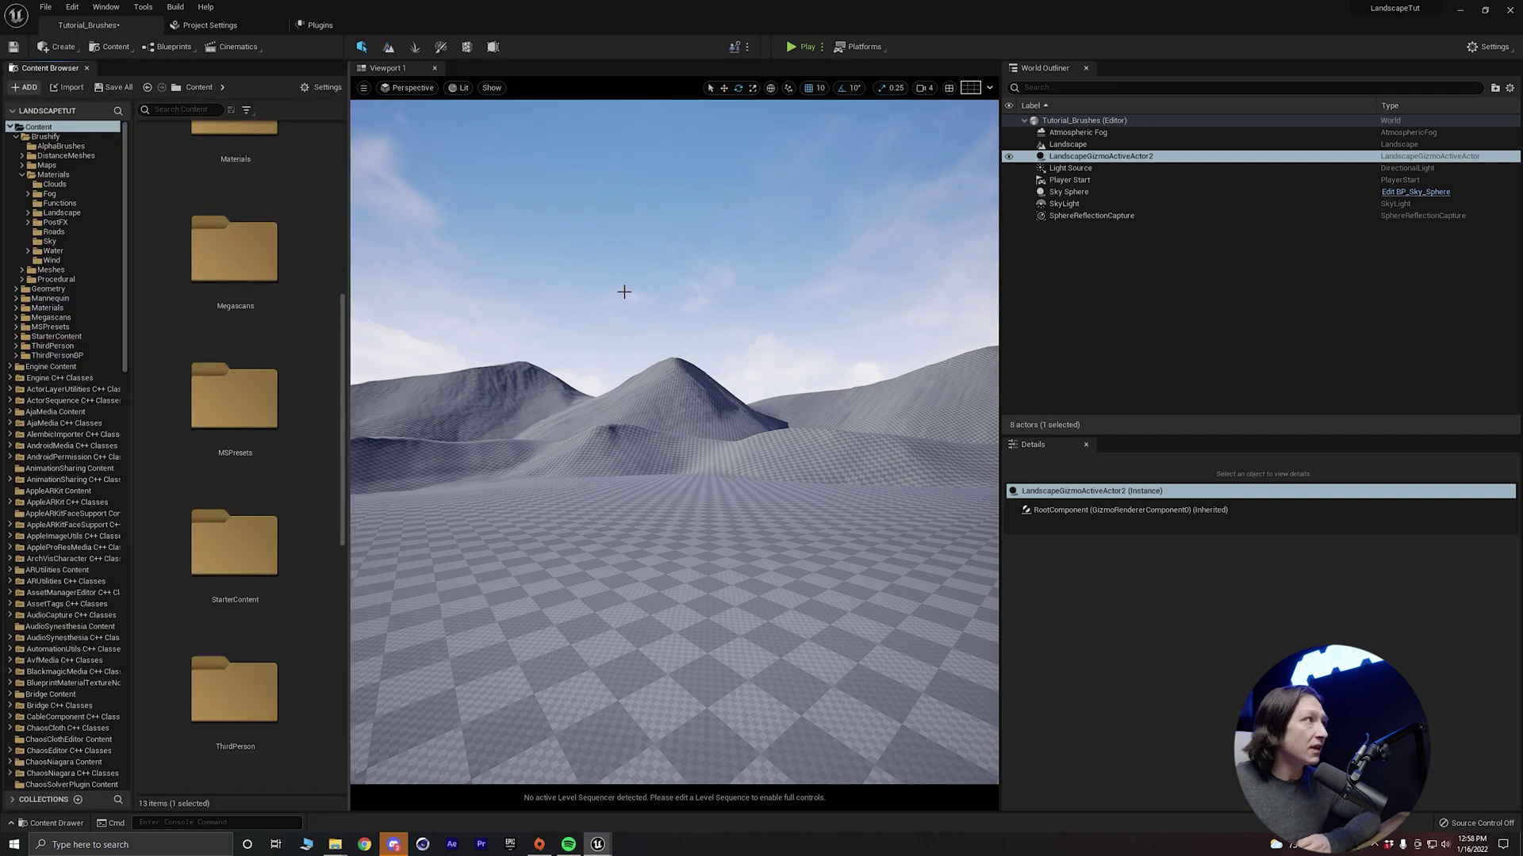
pyautogui.moveTo(624, 292); pyautogui.dragTo(816, 313, button='right')
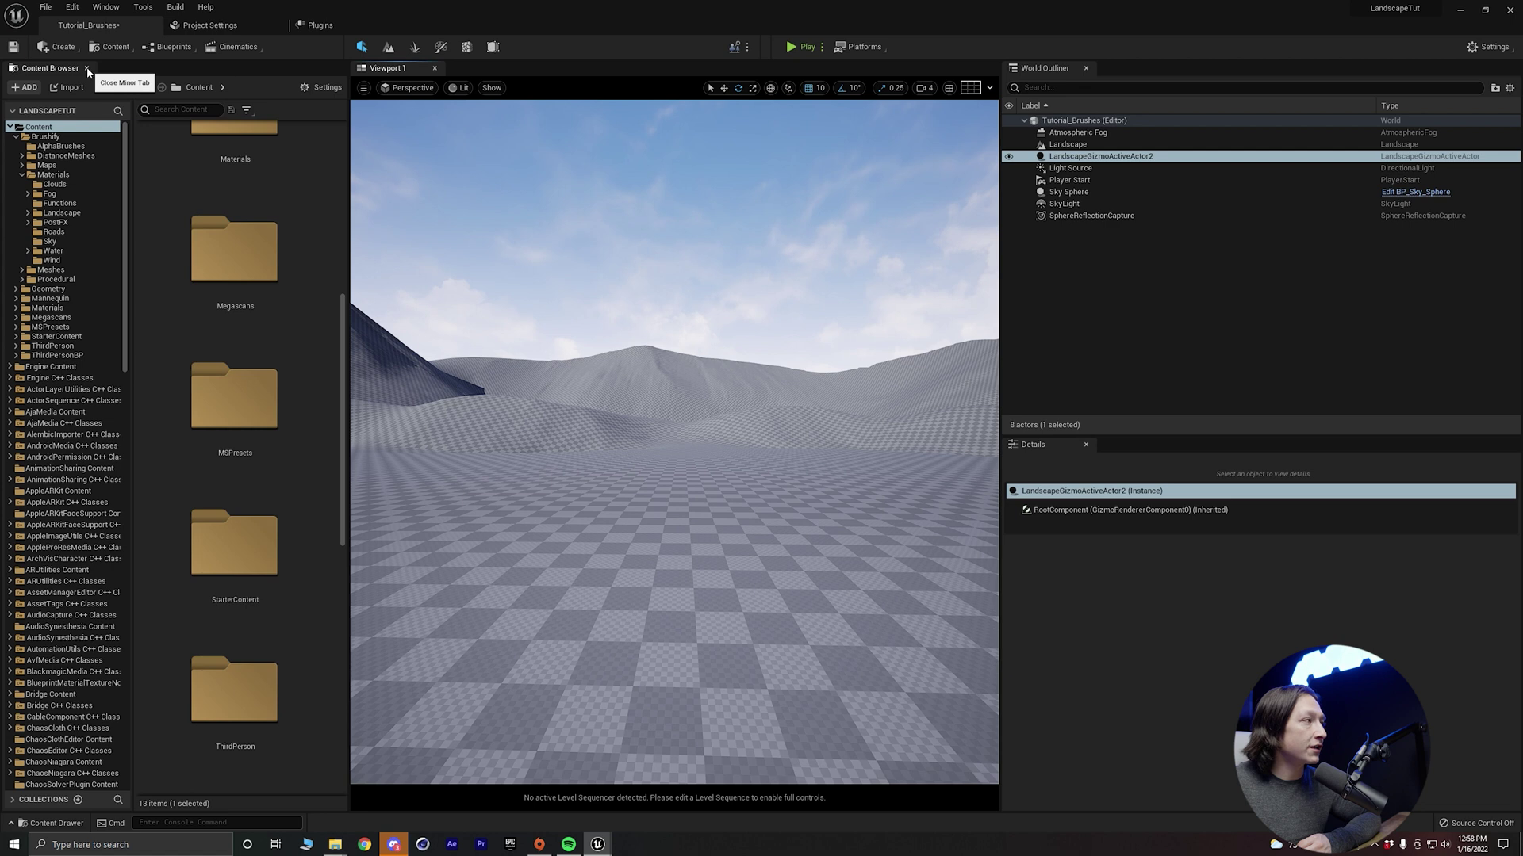
pyautogui.click(87, 68)
pyautogui.moveTo(499, 441); pyautogui.dragTo(521, 425, button='right')
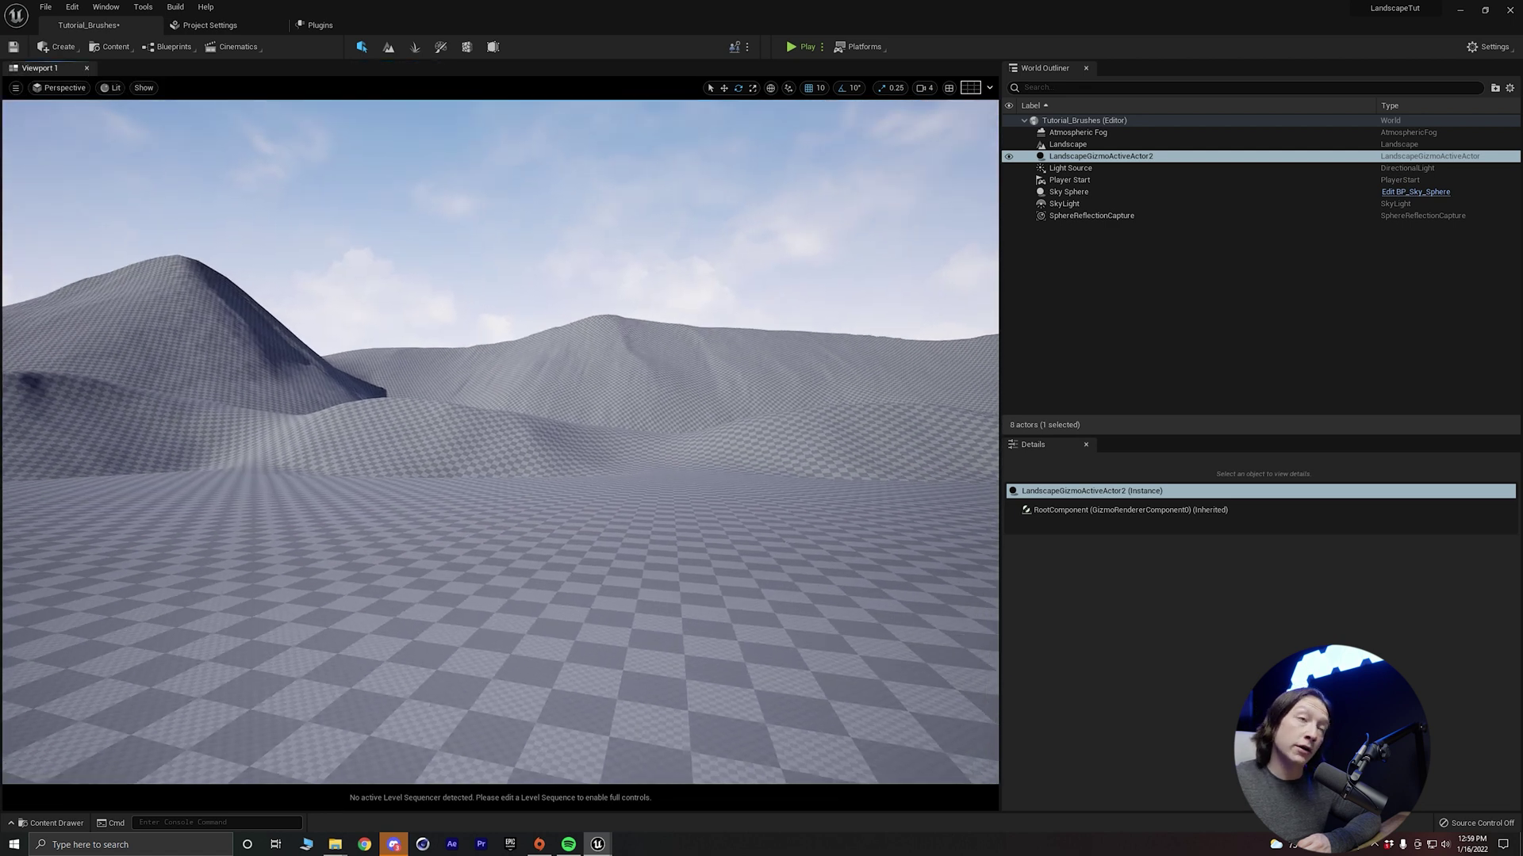
# Add an Exponential Height Fog actor to the level to give the distant mountains haze
pyautogui.click(56, 48)
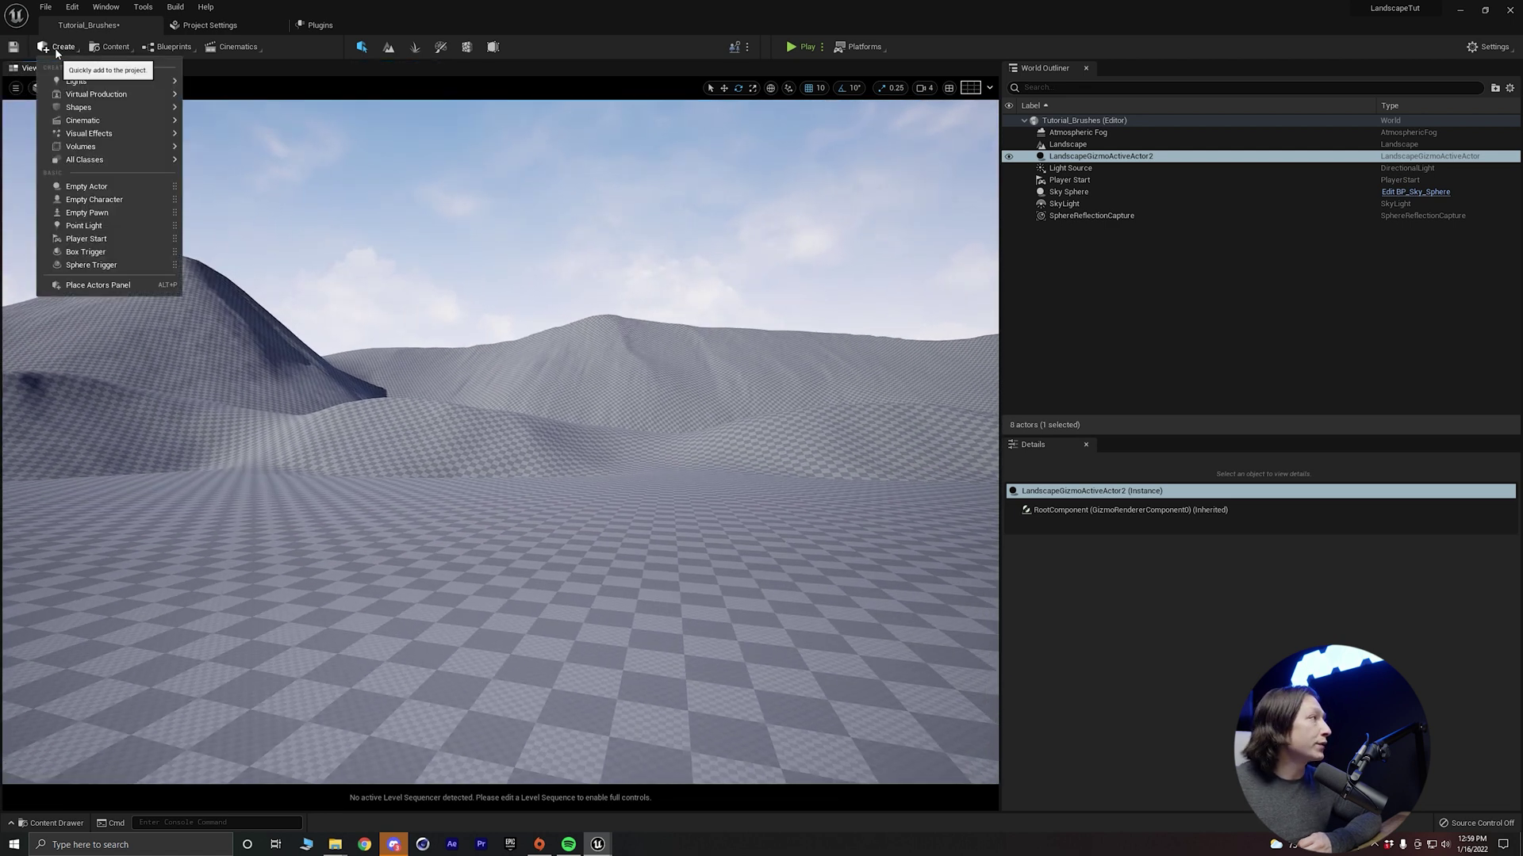
pyautogui.moveTo(106, 140)
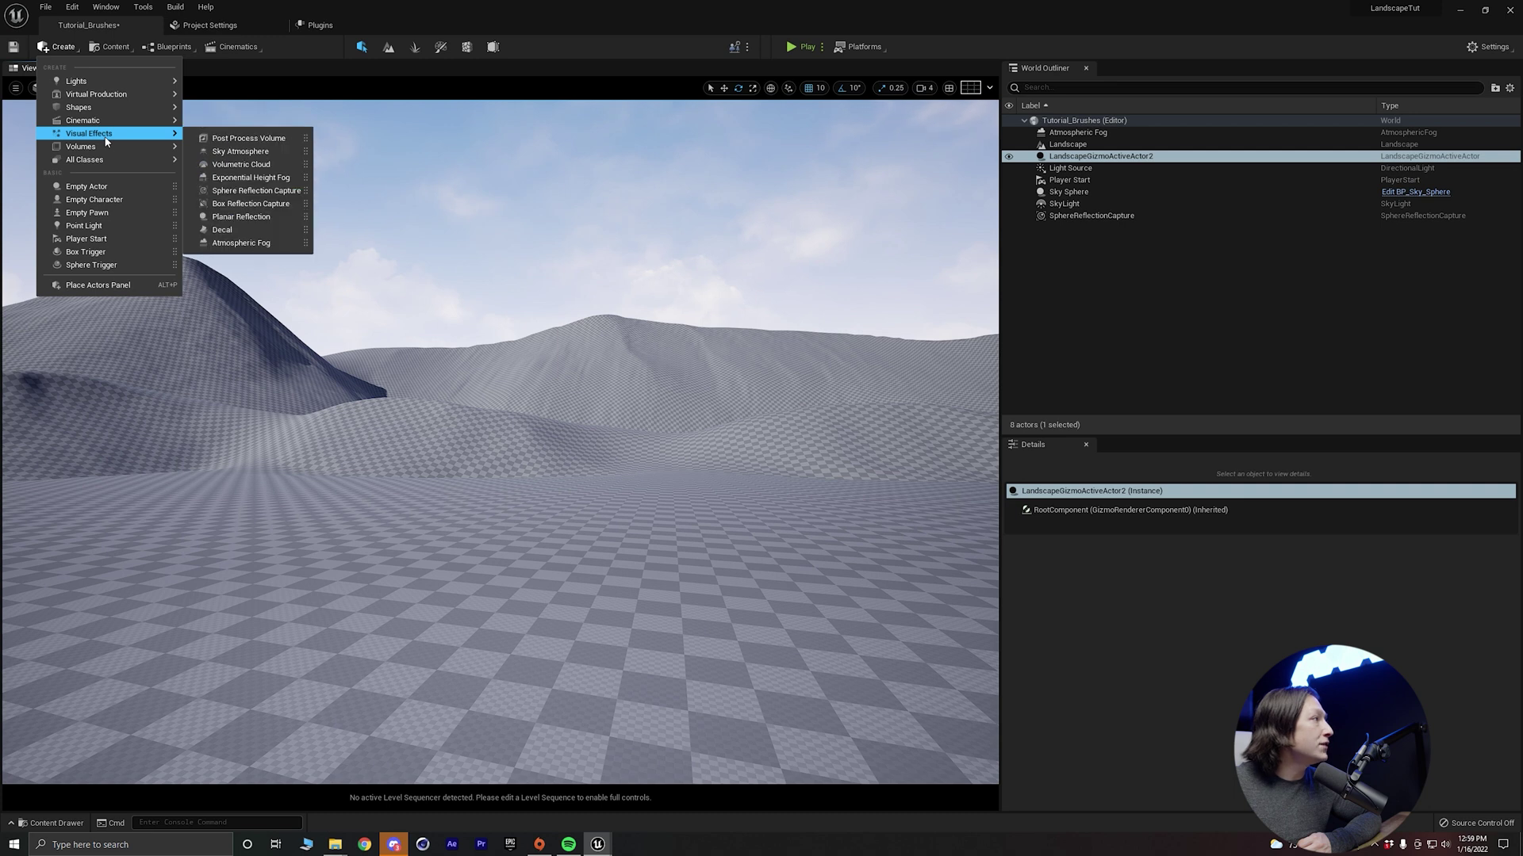
pyautogui.click(253, 177)
pyautogui.moveTo(550, 299); pyautogui.dragTo(336, 295, button='right')
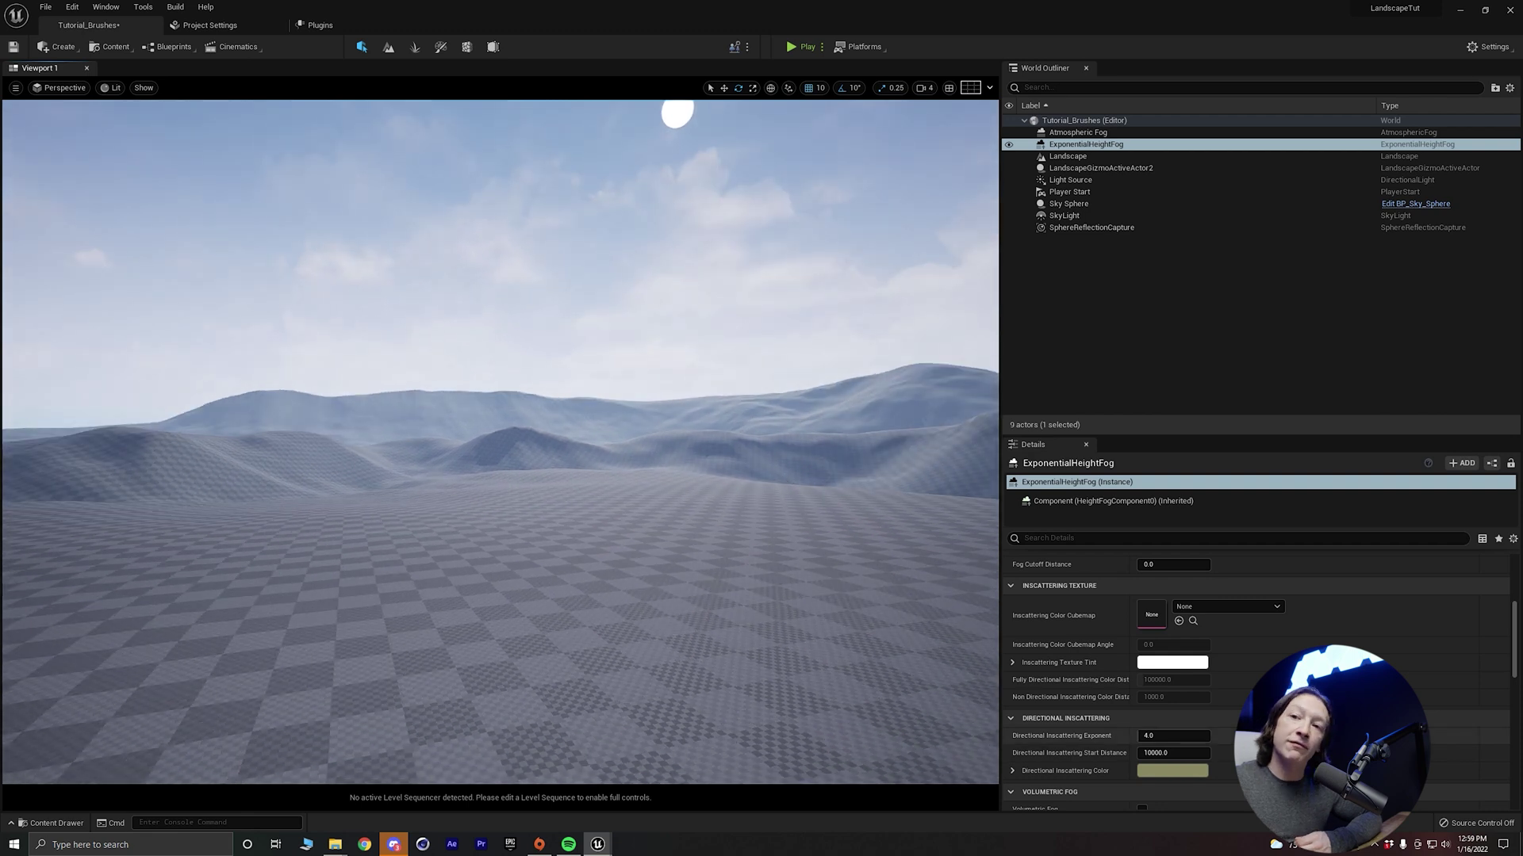
# Raise the height fog's density to about 0.0412 and toggle its visibility off and on to compare
pyautogui.scroll(3, 1225, 735)
pyautogui.scroll(3, 1225, 735)
pyautogui.moveTo(1168, 671); pyautogui.dragTo(1196, 671)
pyautogui.moveTo(345, 445); pyautogui.dragTo(281, 439, button='right')
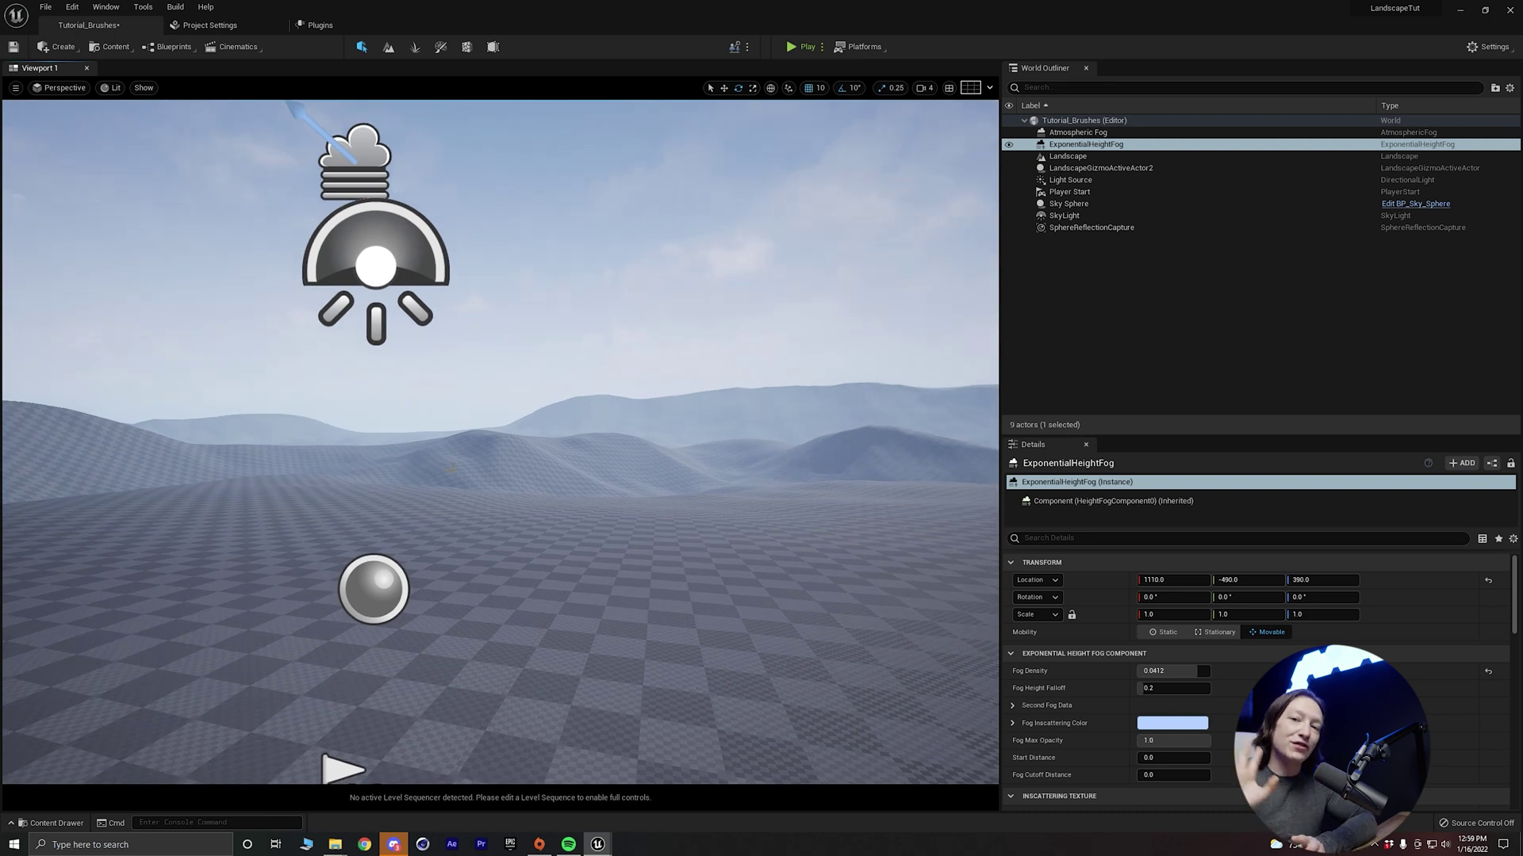
pyautogui.click(1009, 145)
pyautogui.click(1009, 144)
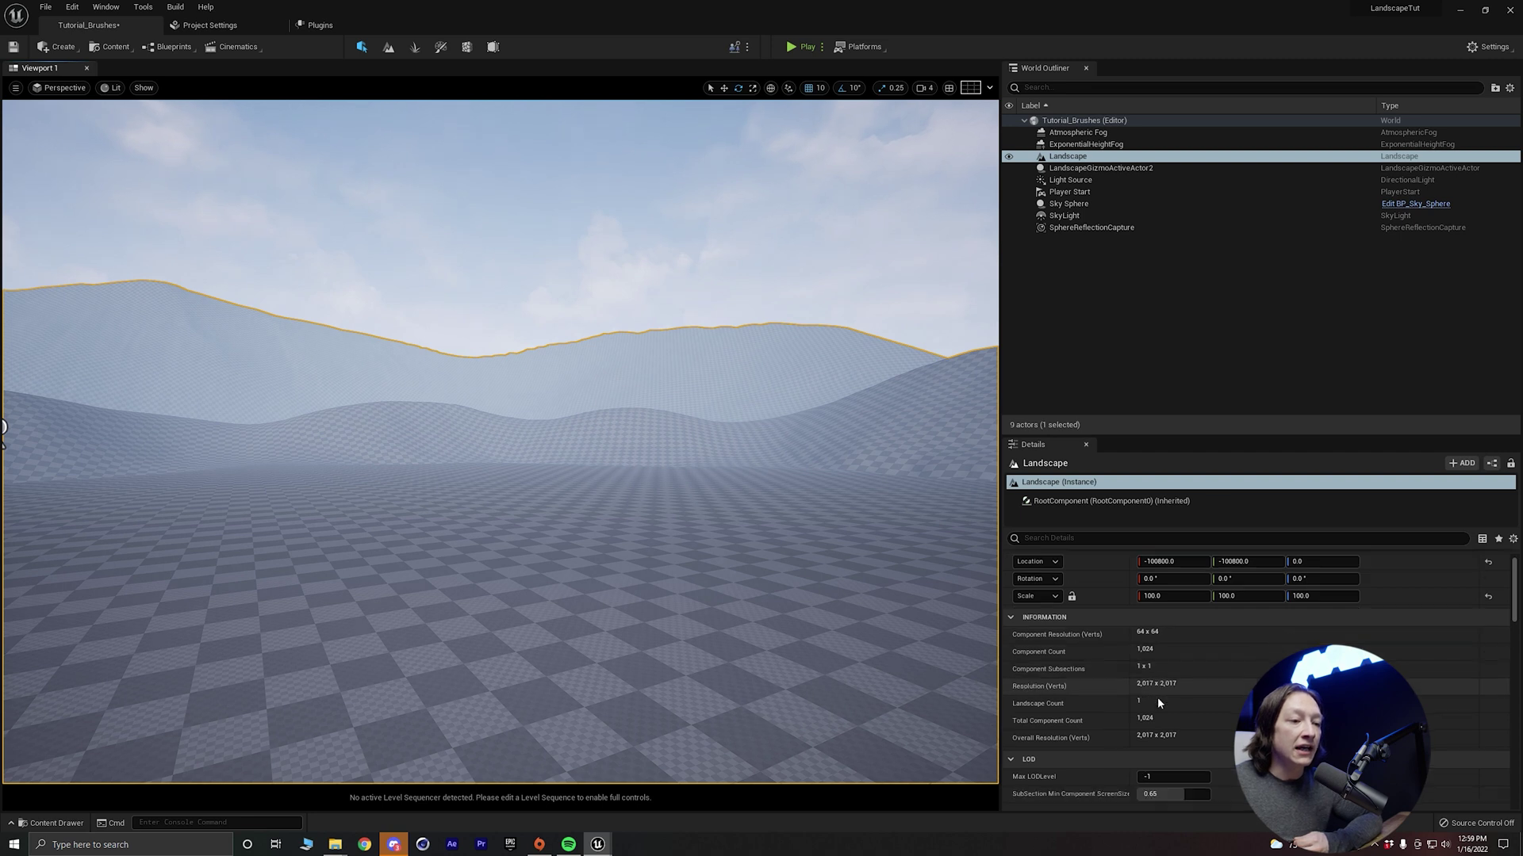
# Examine the available landscape materials in the project's Brushify/Materials/Landscape folder
pyautogui.scroll(-3, 1158, 704)
pyautogui.moveTo(912, 602); pyautogui.dragTo(690, 603, button='right')
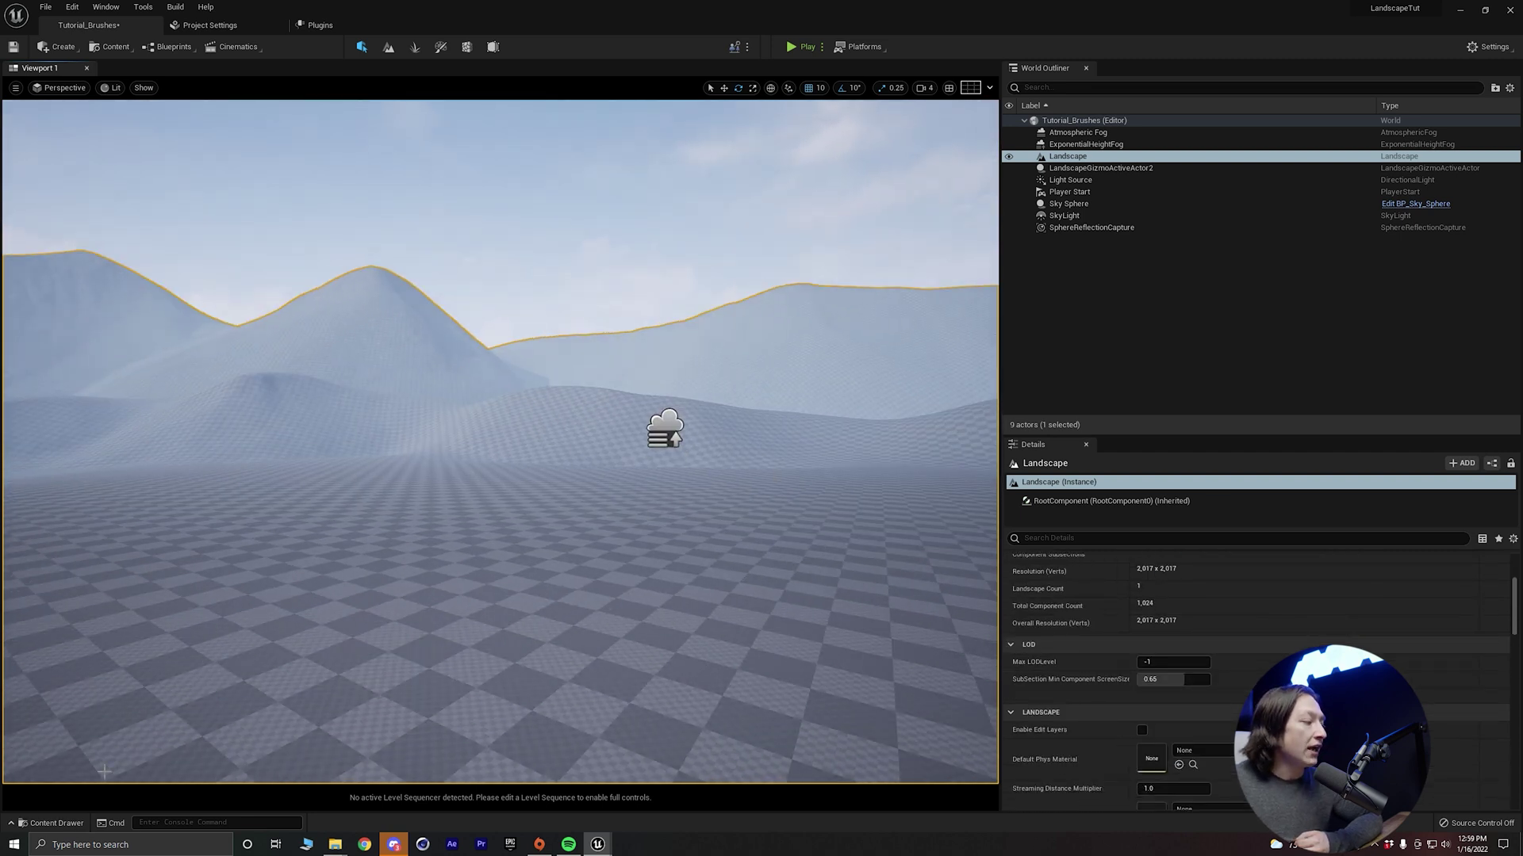
pyautogui.click(55, 823)
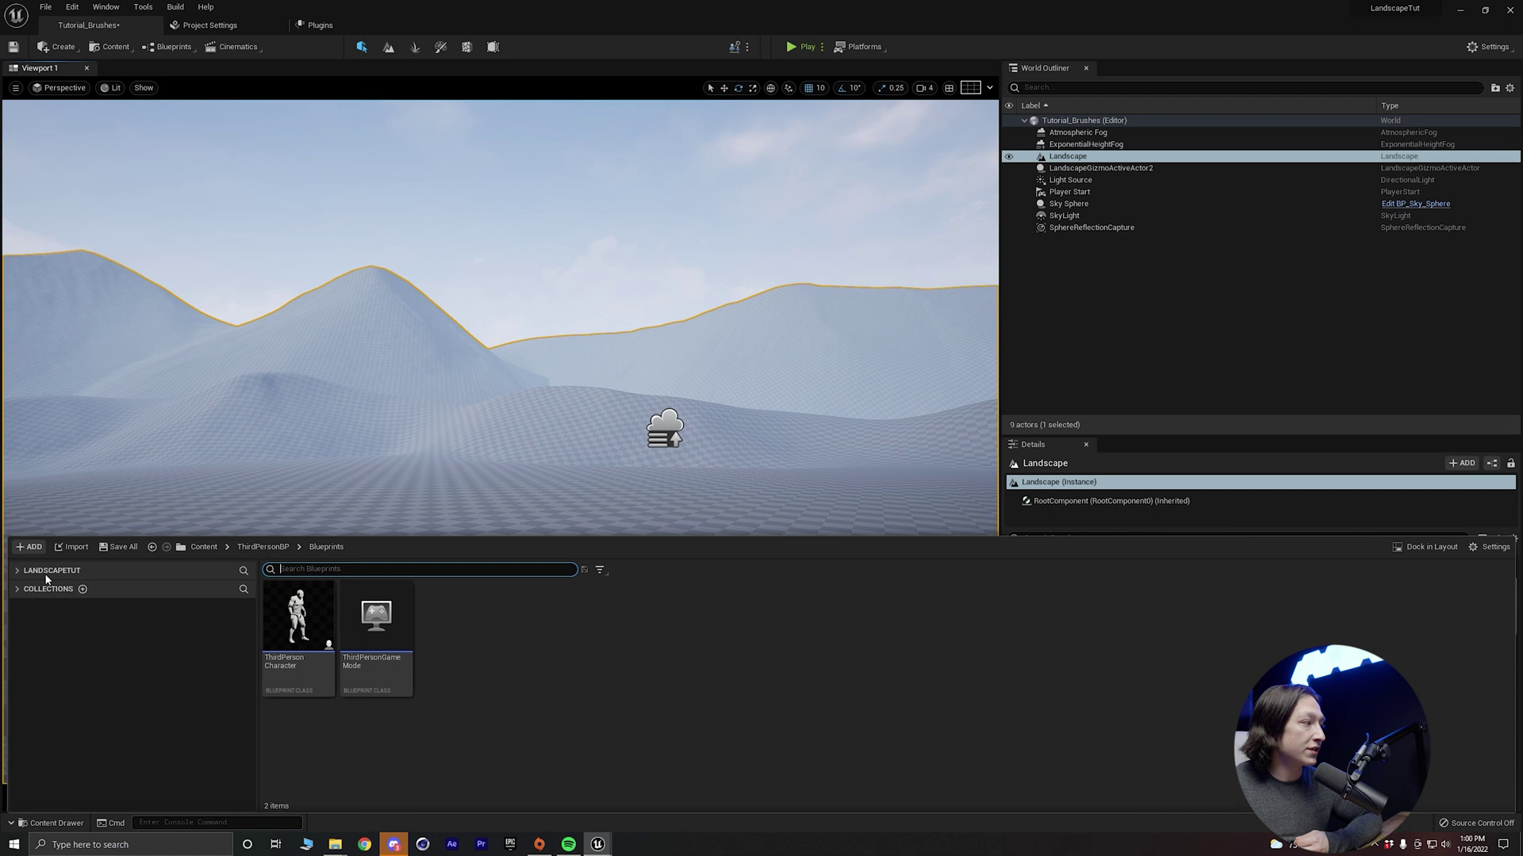
pyautogui.click(203, 547)
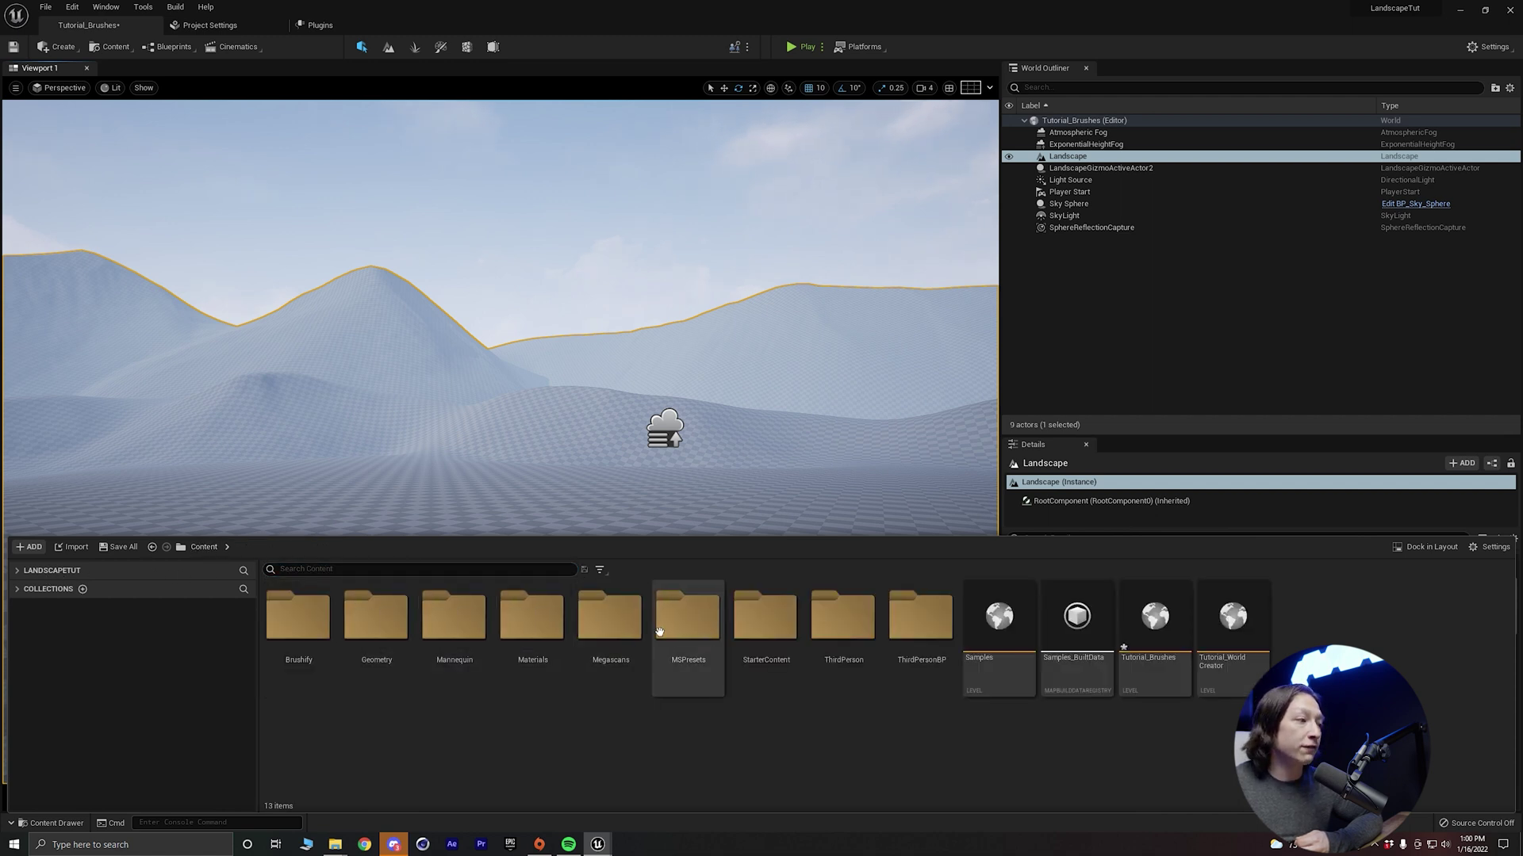
pyautogui.doubleClick(298, 623)
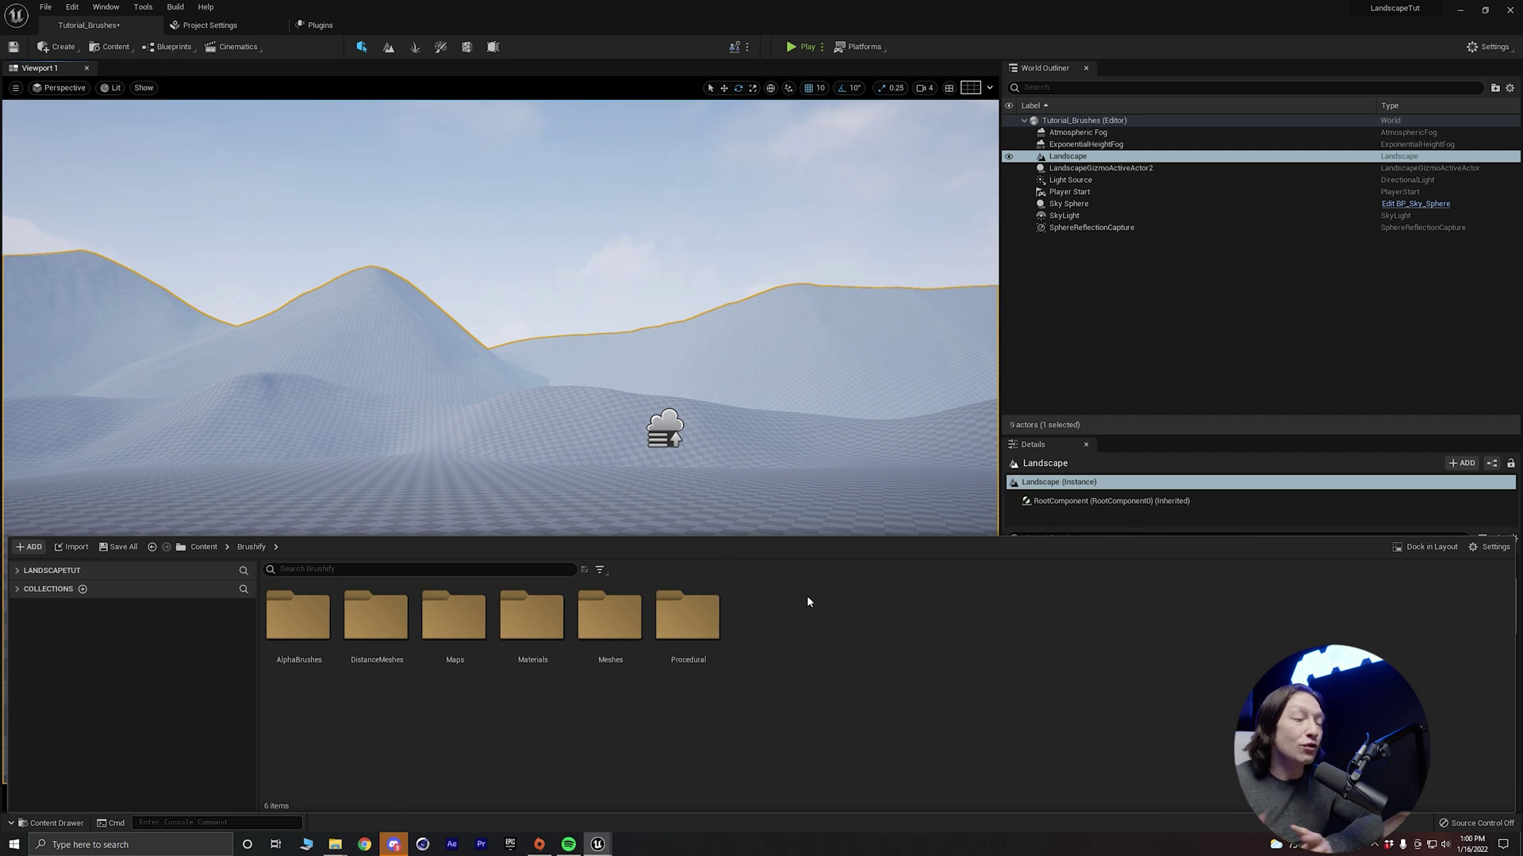
pyautogui.click(219, 550)
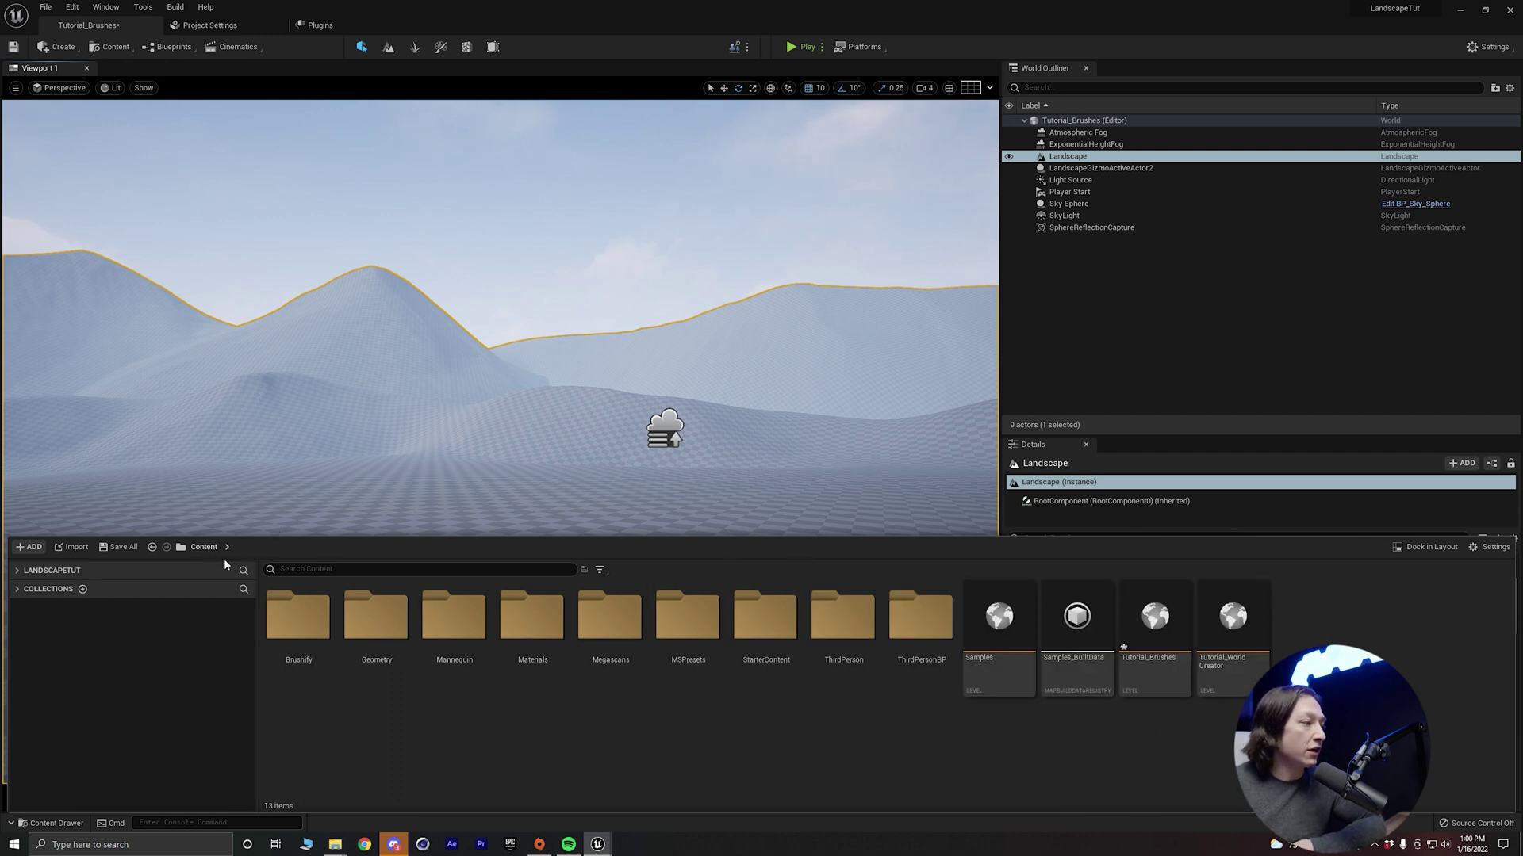
pyautogui.doubleClick(318, 640)
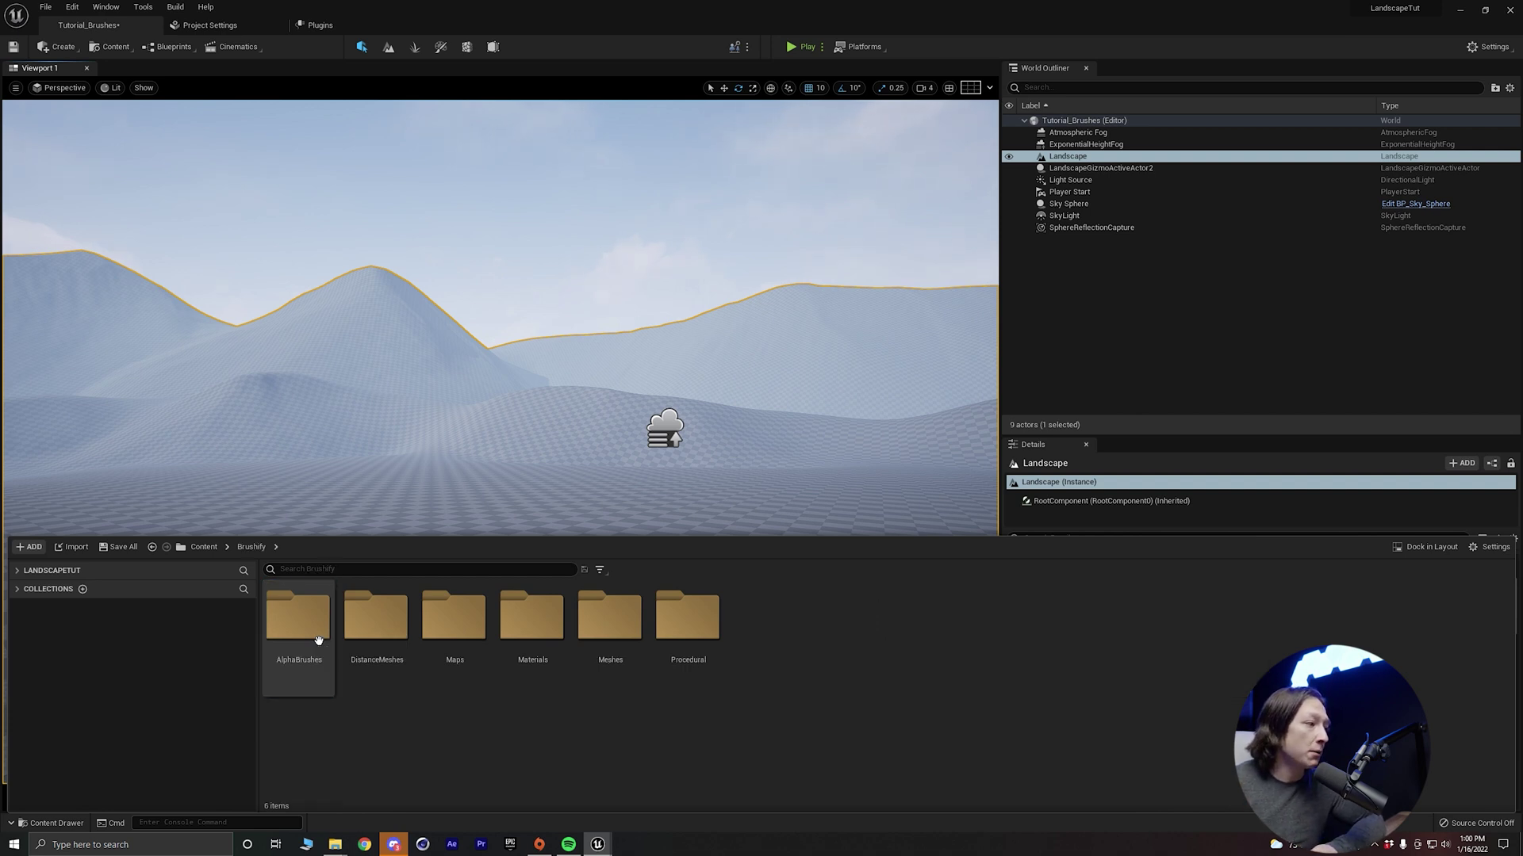
pyautogui.doubleClick(544, 641)
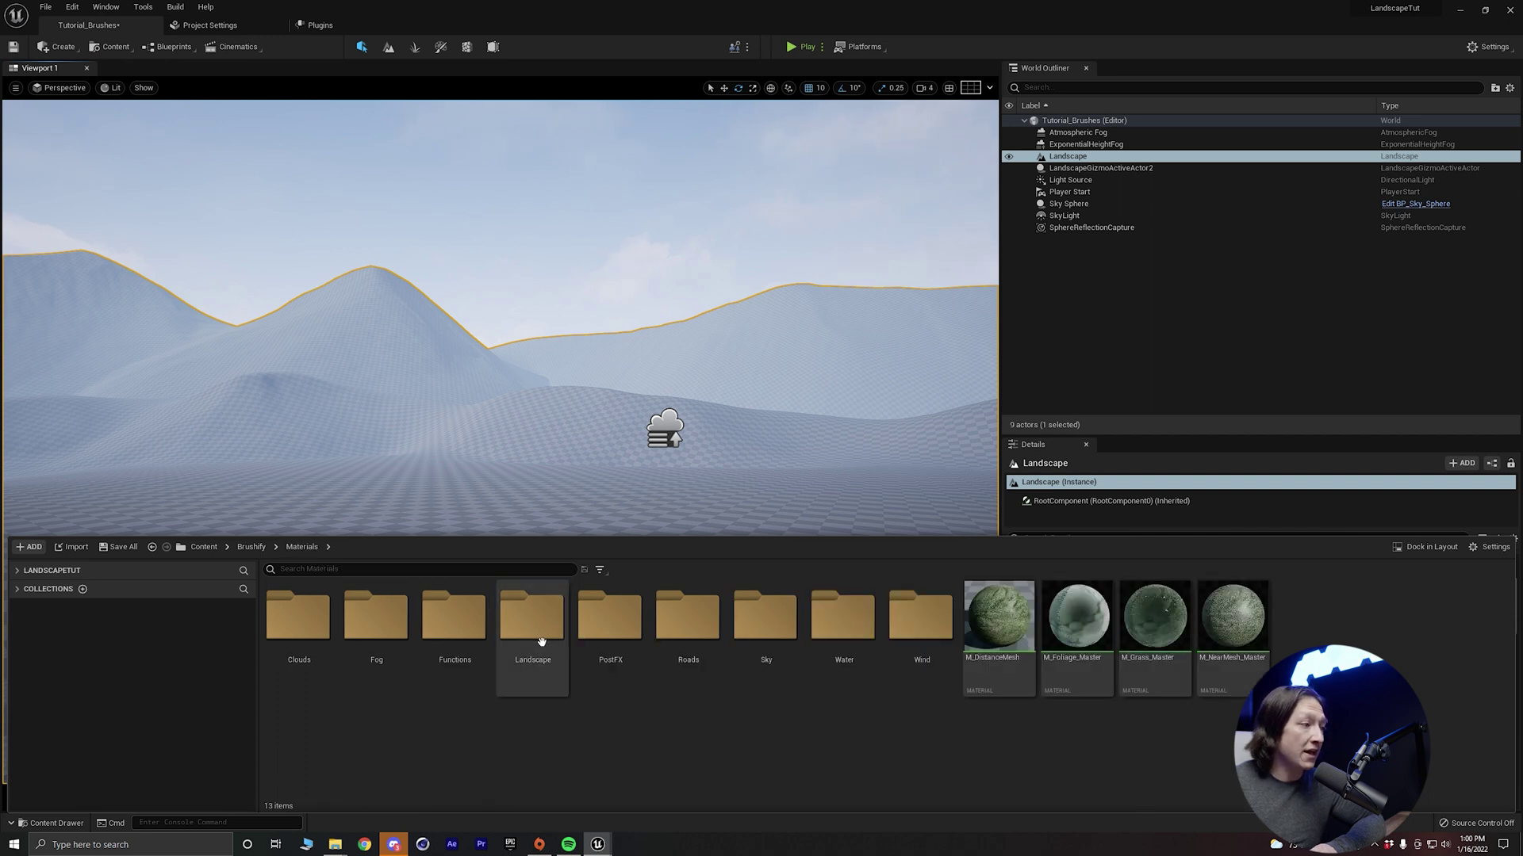
pyautogui.doubleClick(542, 641)
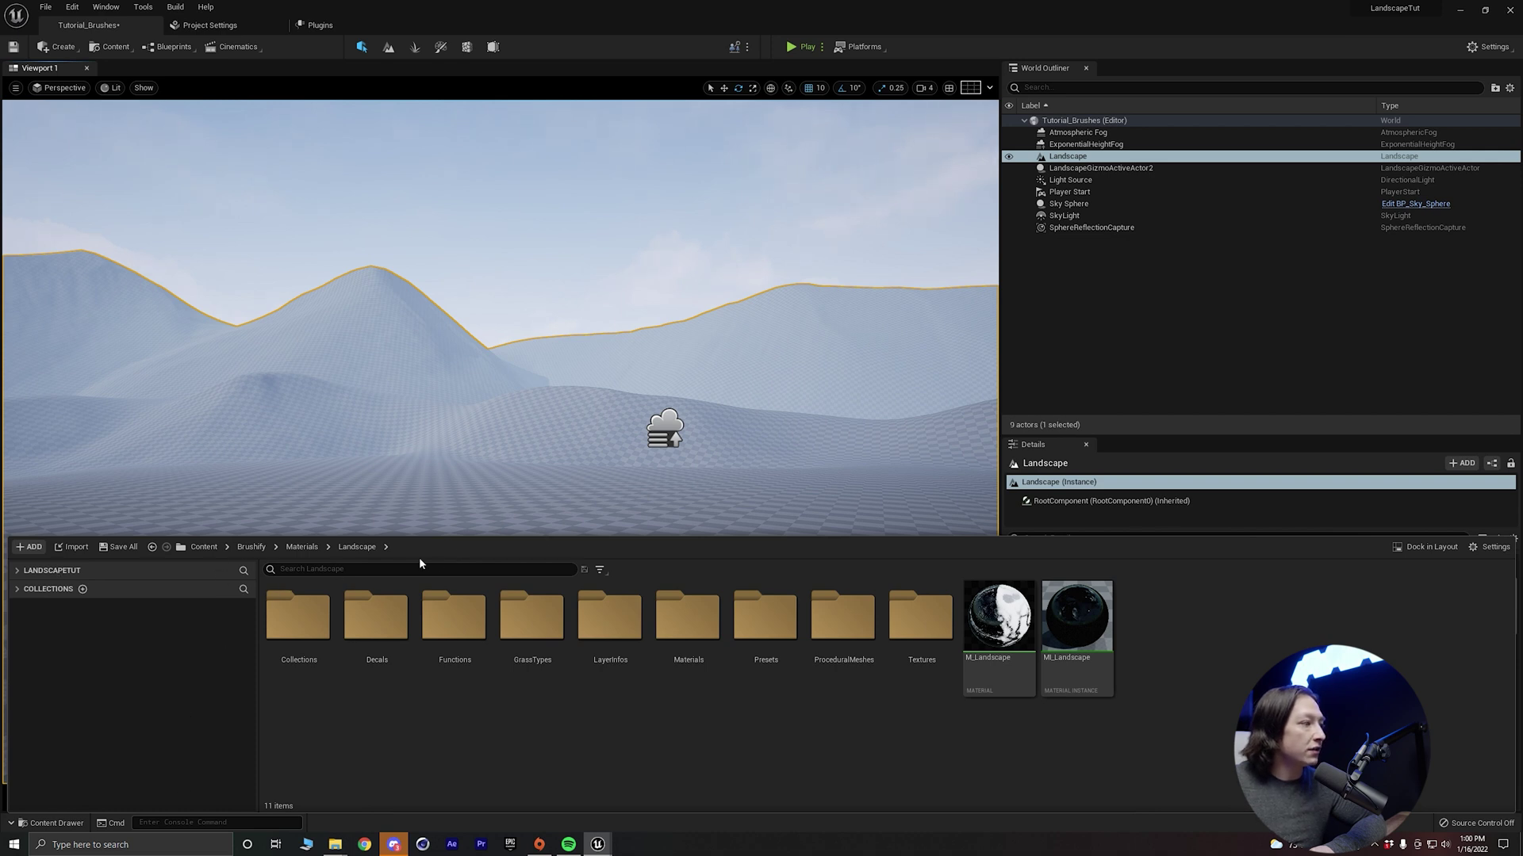
pyautogui.click(52, 823)
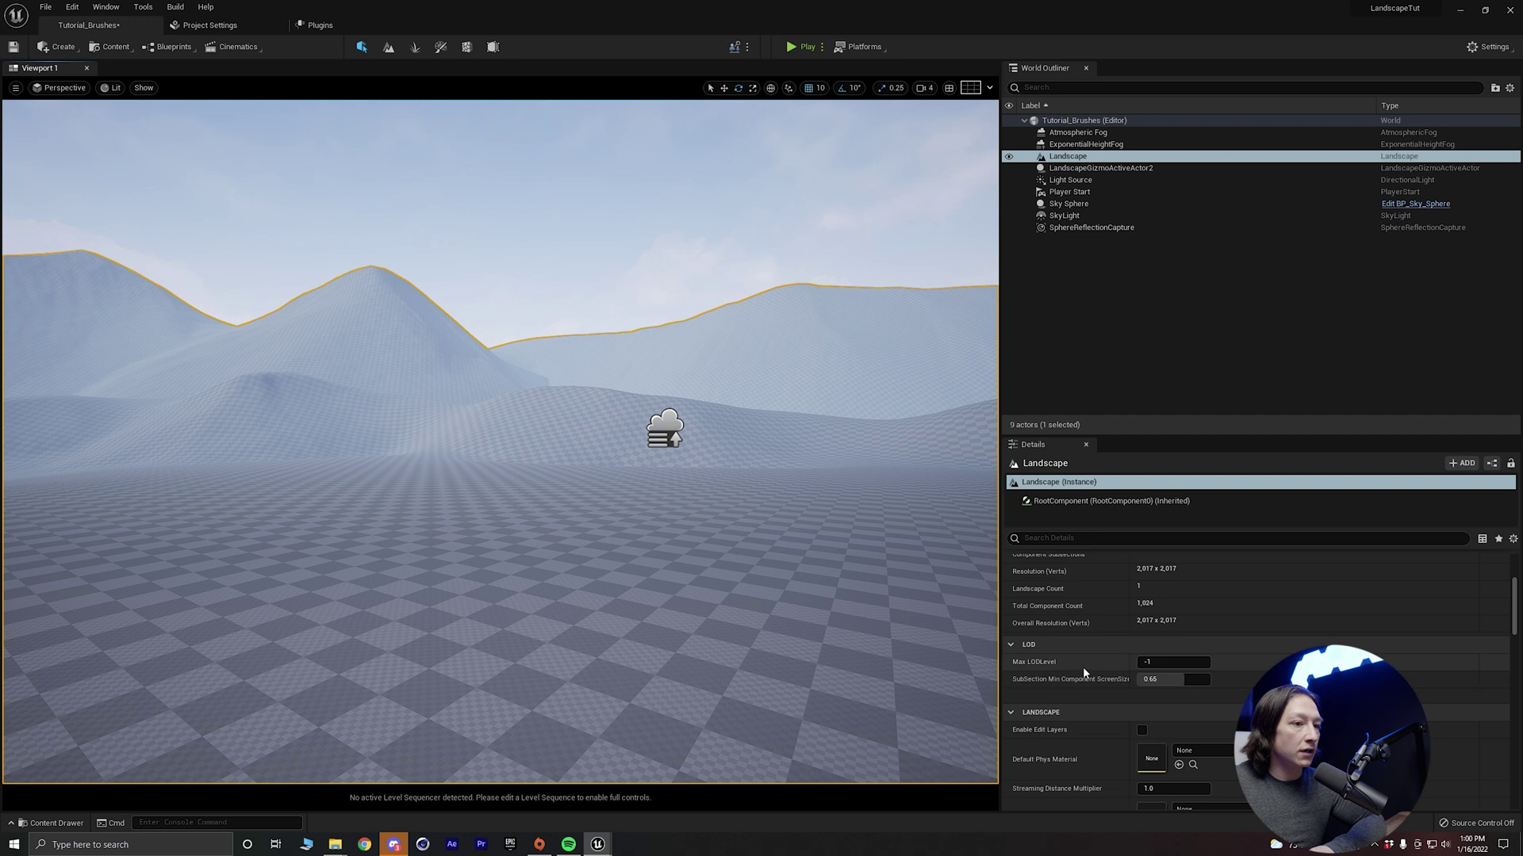
# Search the material choices for "landscape" and assign Brushify's M_Landscape as the landscape's Landscape Material
pyautogui.click(1110, 157)
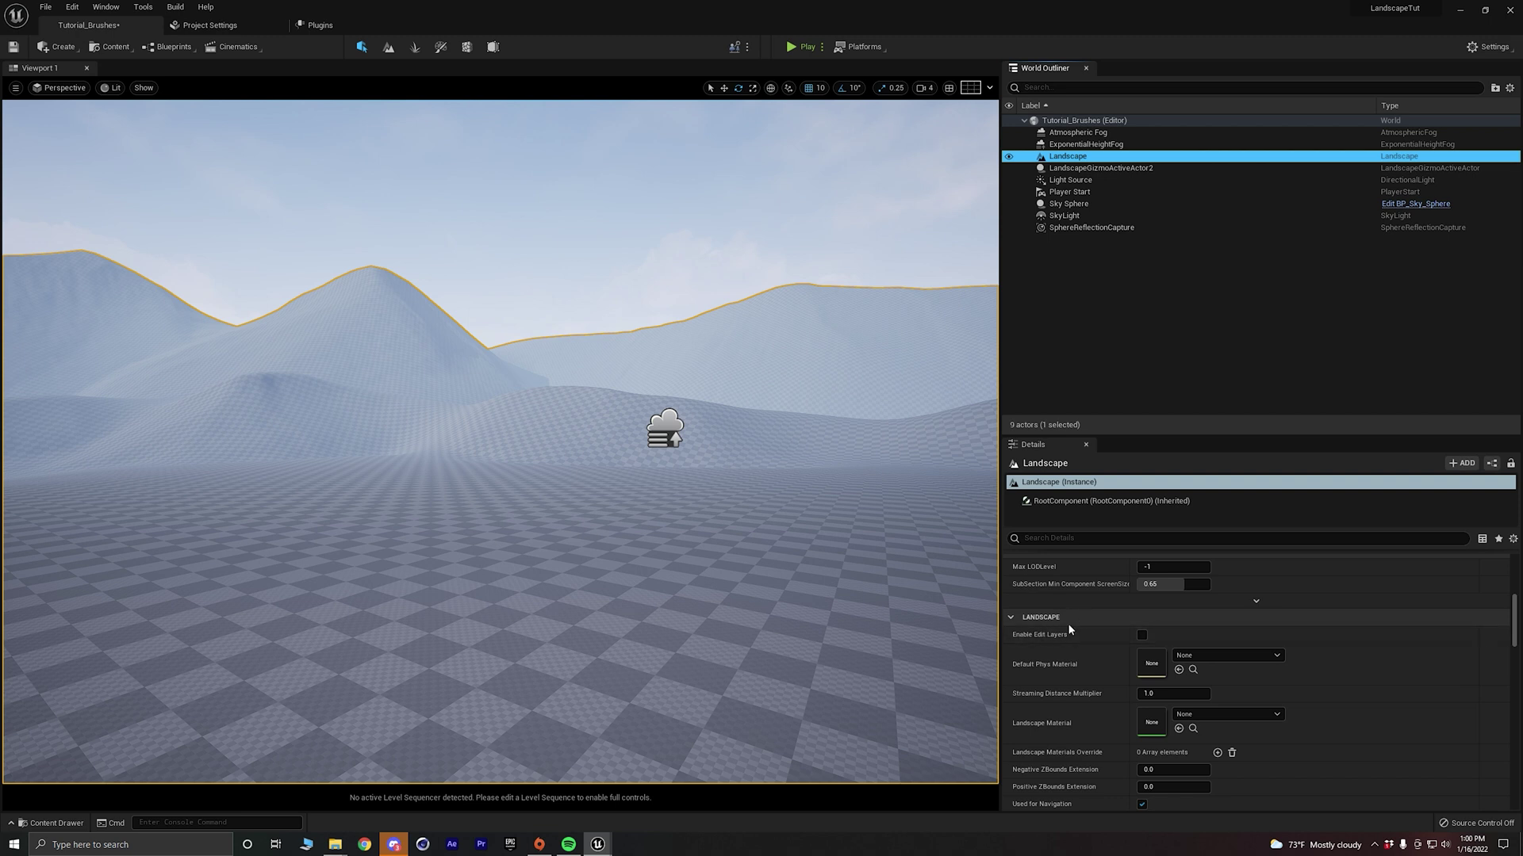
pyautogui.click(1210, 715)
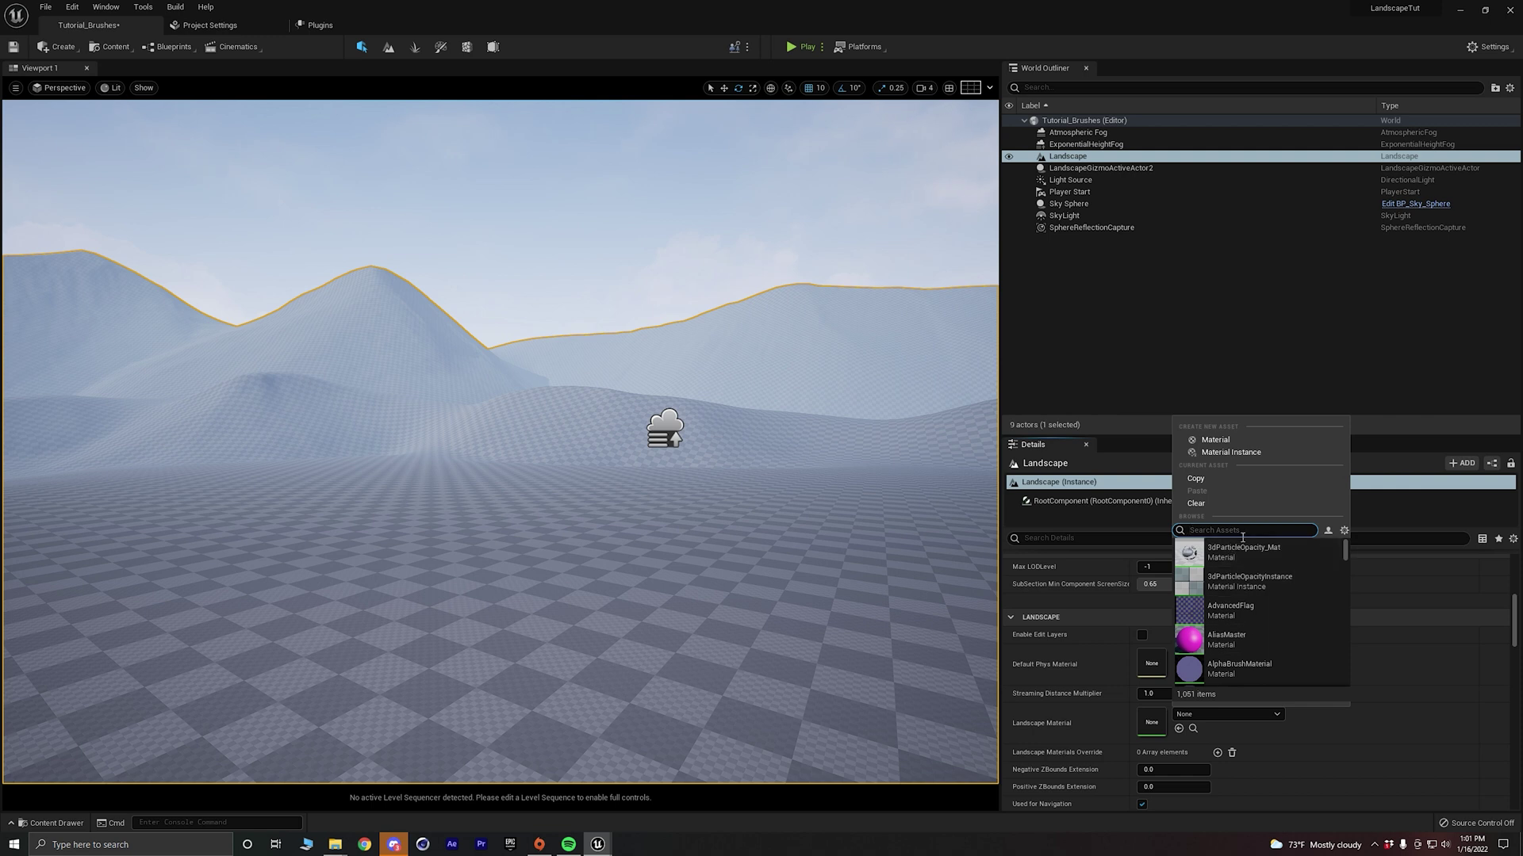
pyautogui.write('landscape')
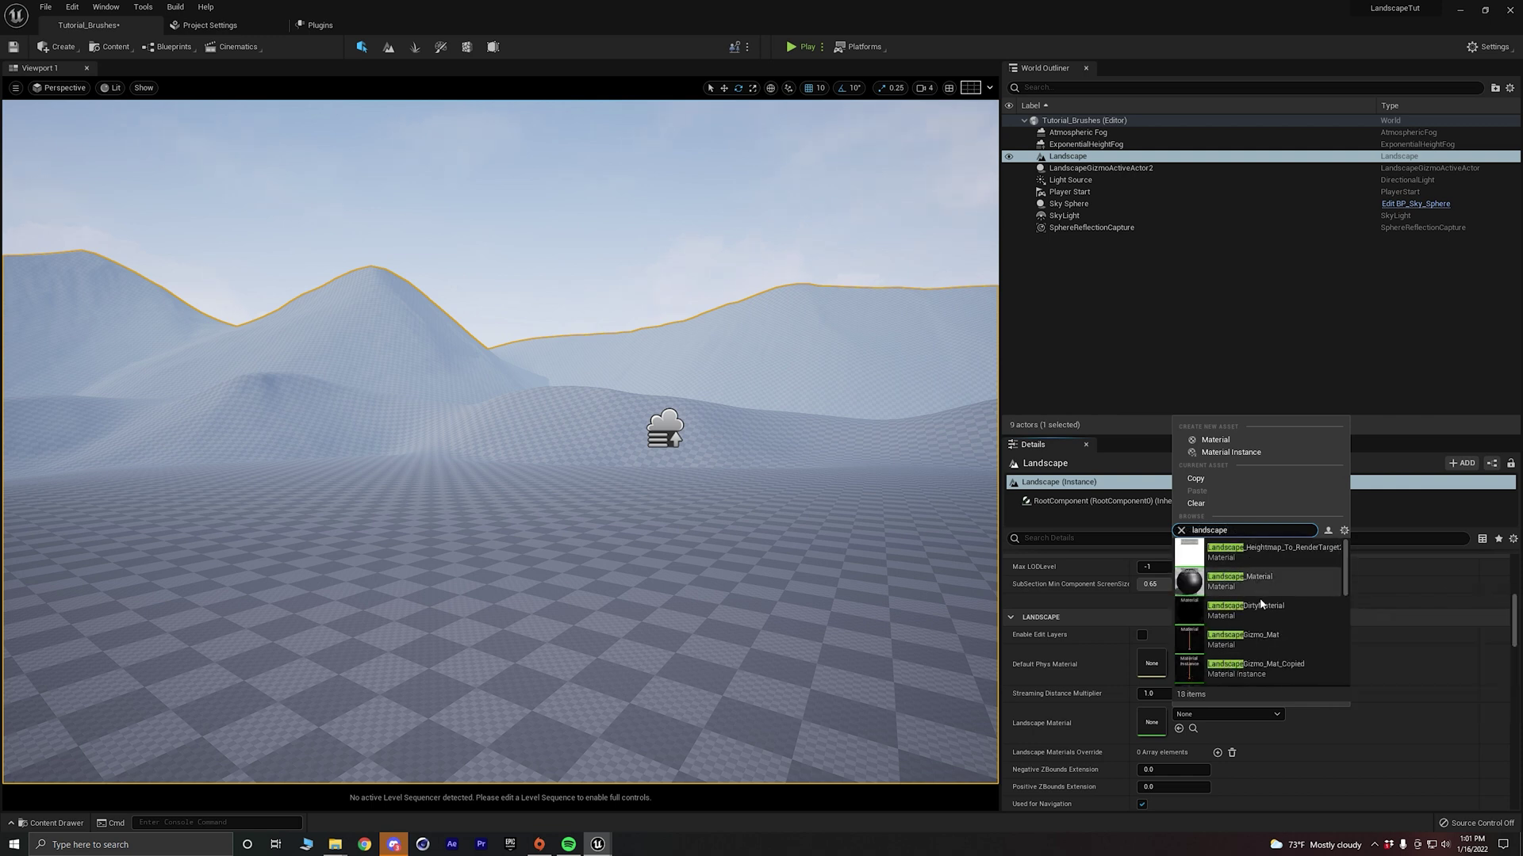
pyautogui.scroll(-2, 1262, 599)
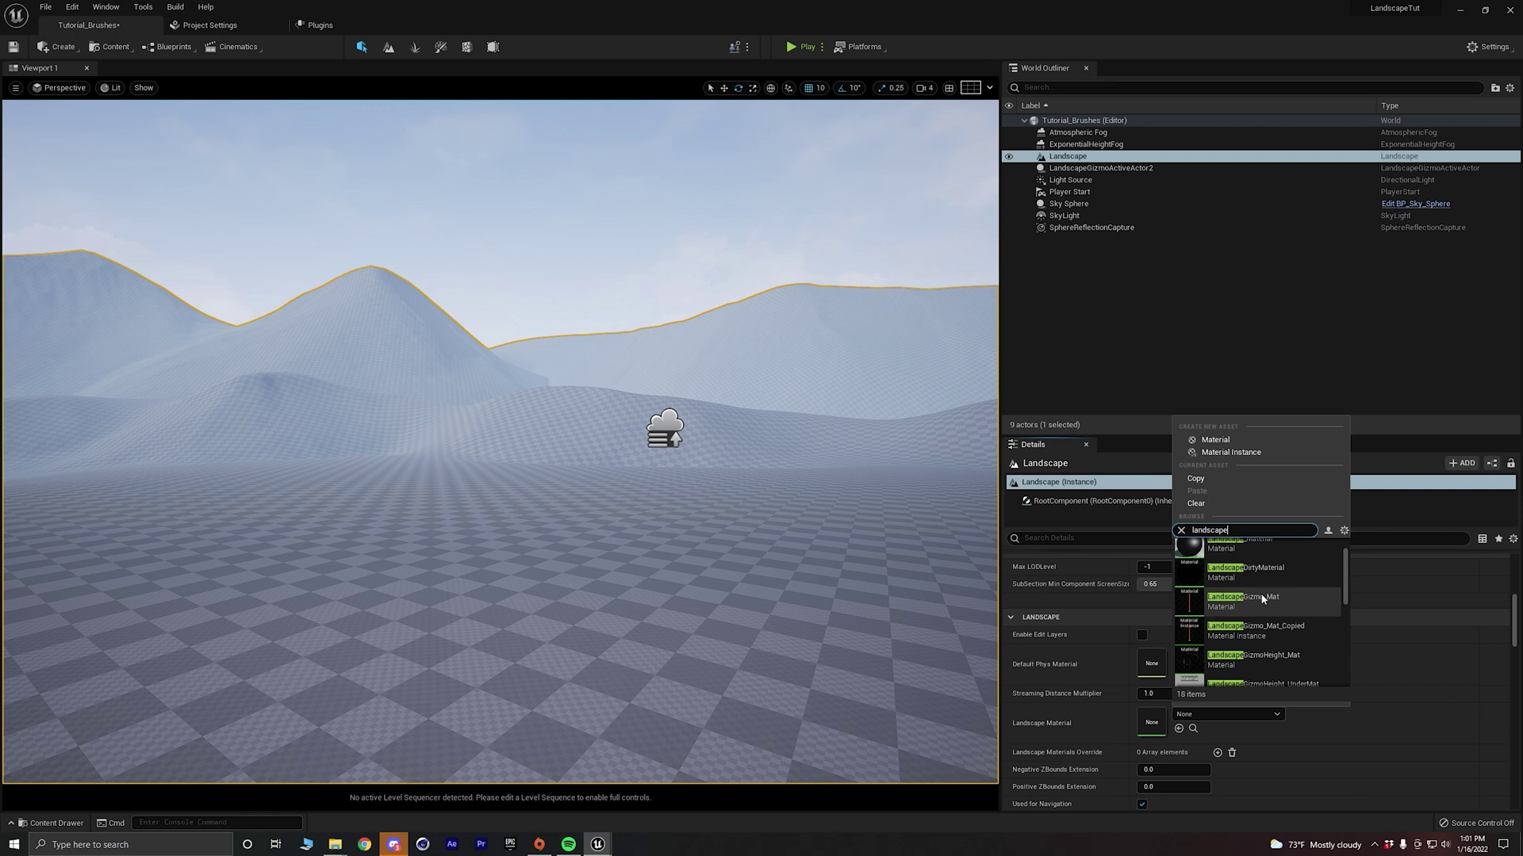
pyautogui.scroll(-4, 1257, 600)
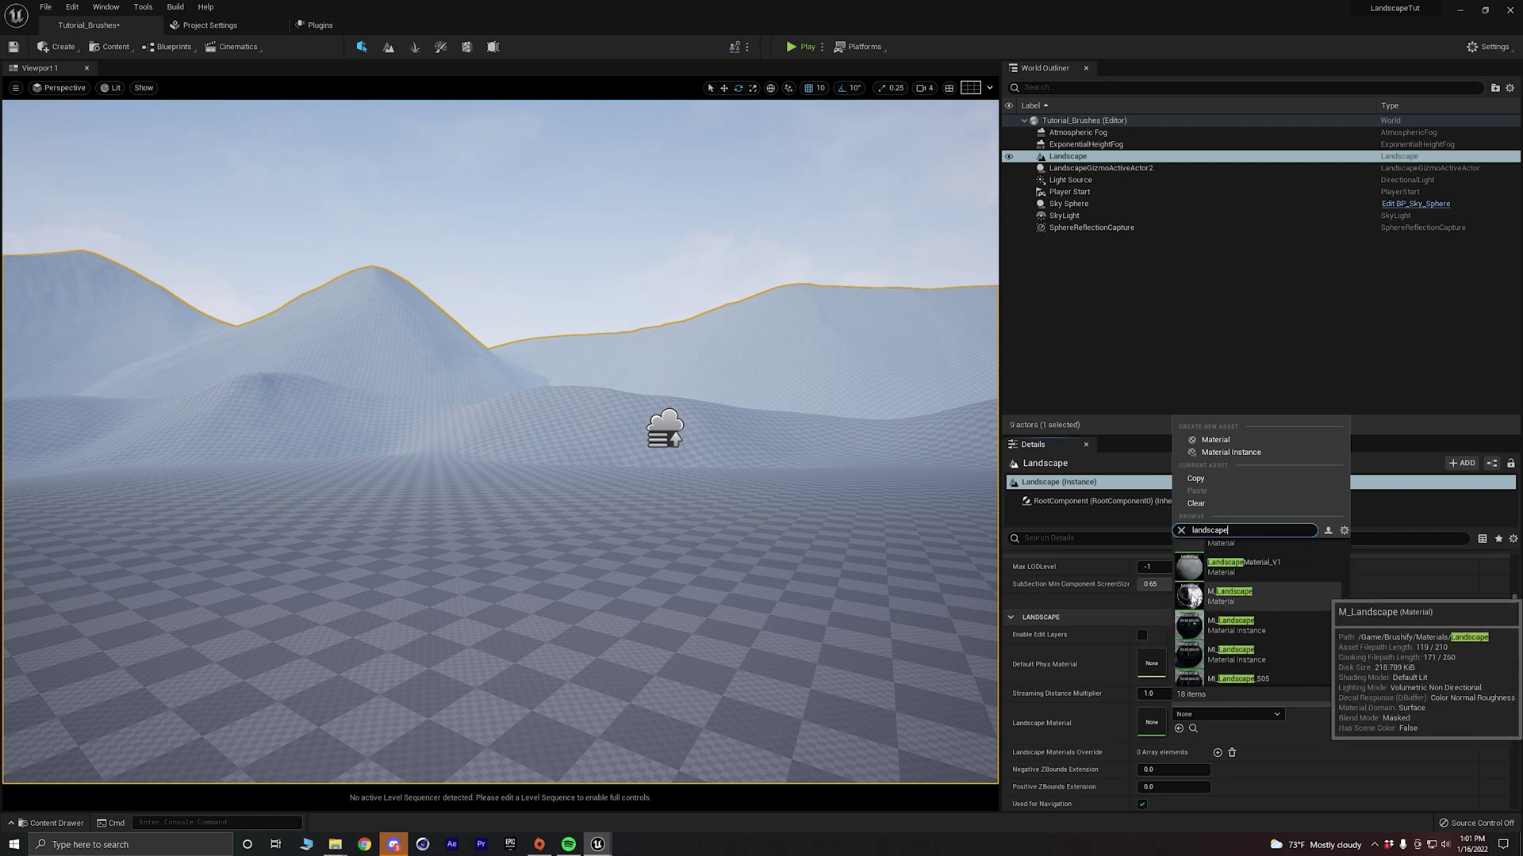
pyautogui.click(1198, 600)
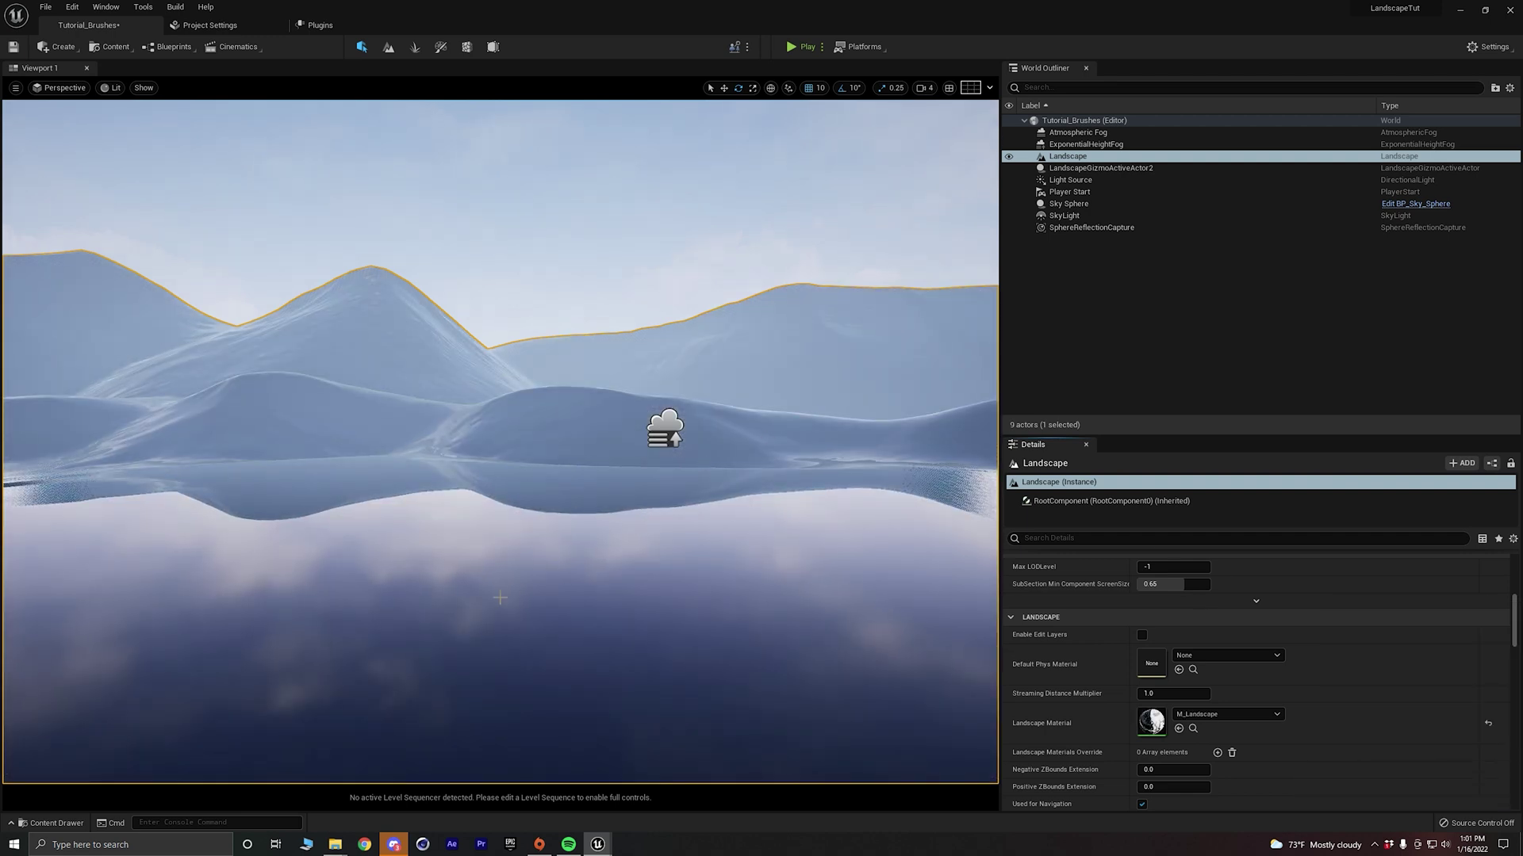
pyautogui.moveTo(793, 556); pyautogui.dragTo(548, 555, button='right')
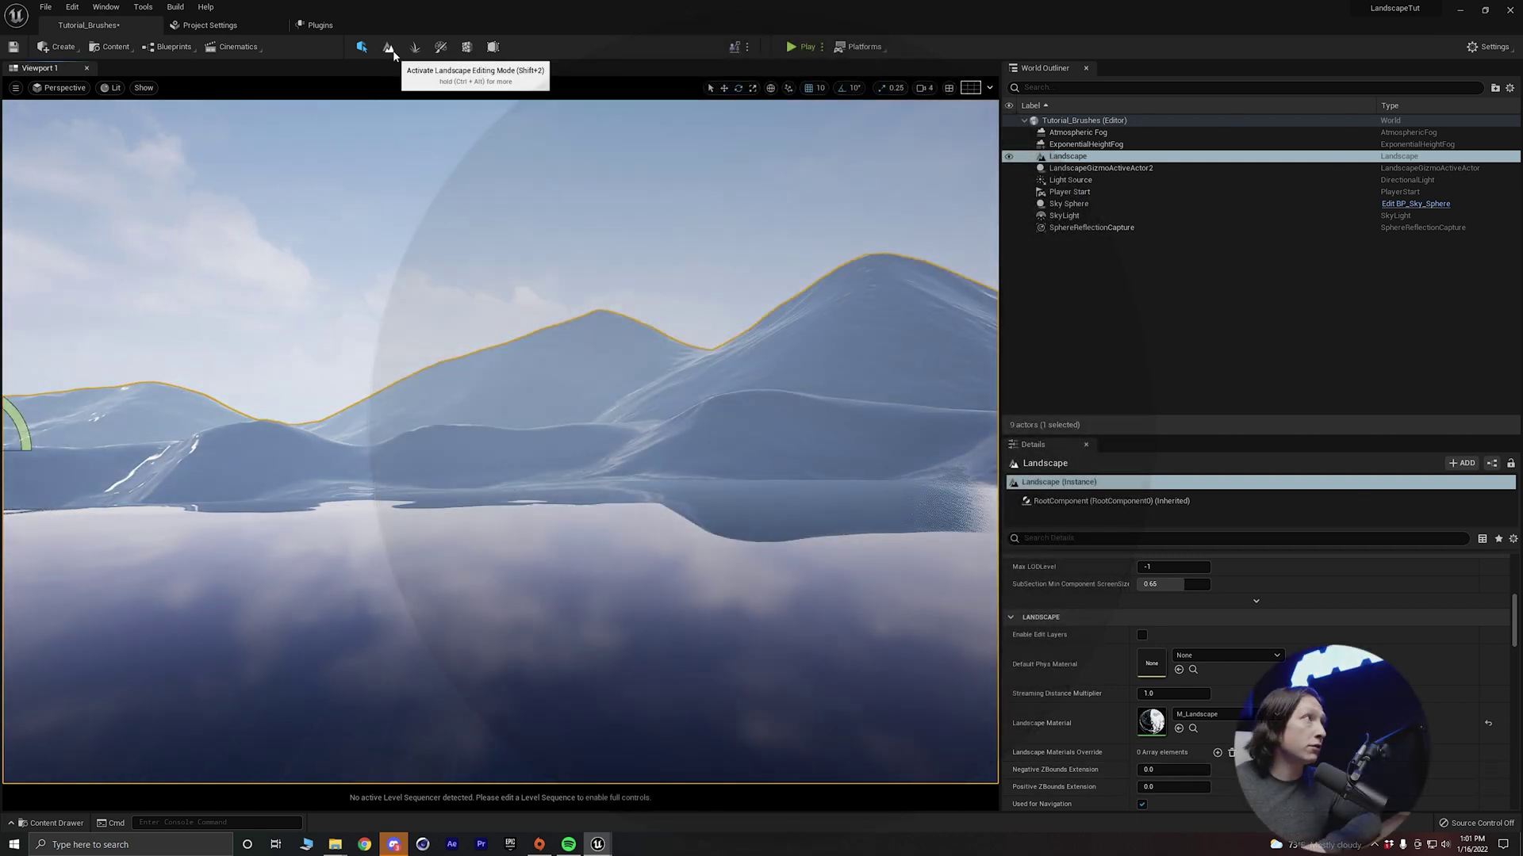
# Switch the landscape editor to painting and assign Grass_LayerInfo to the Grass target layer
pyautogui.click(388, 48)
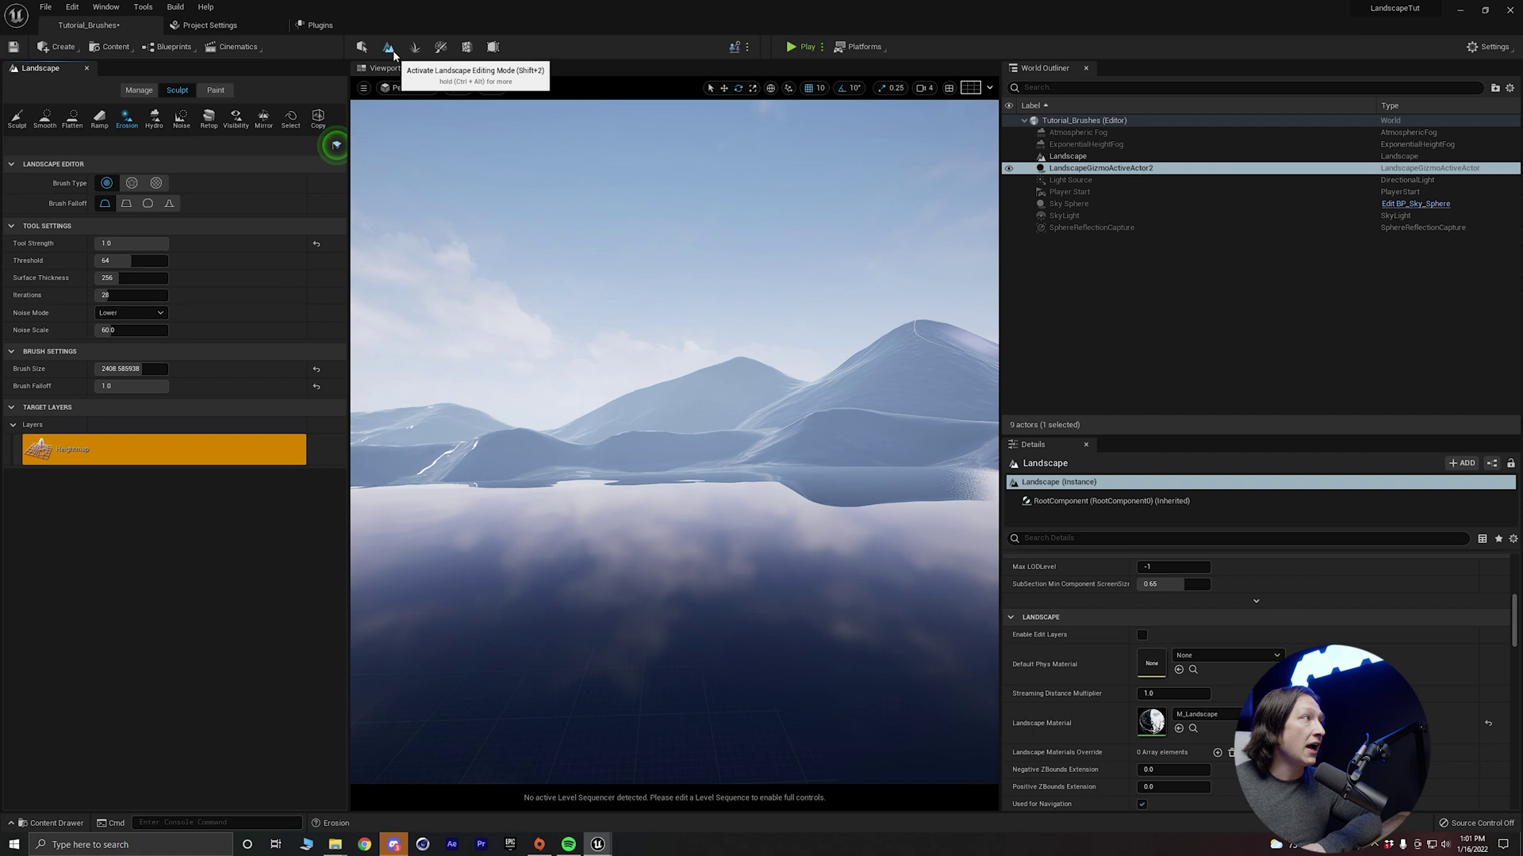
pyautogui.click(214, 90)
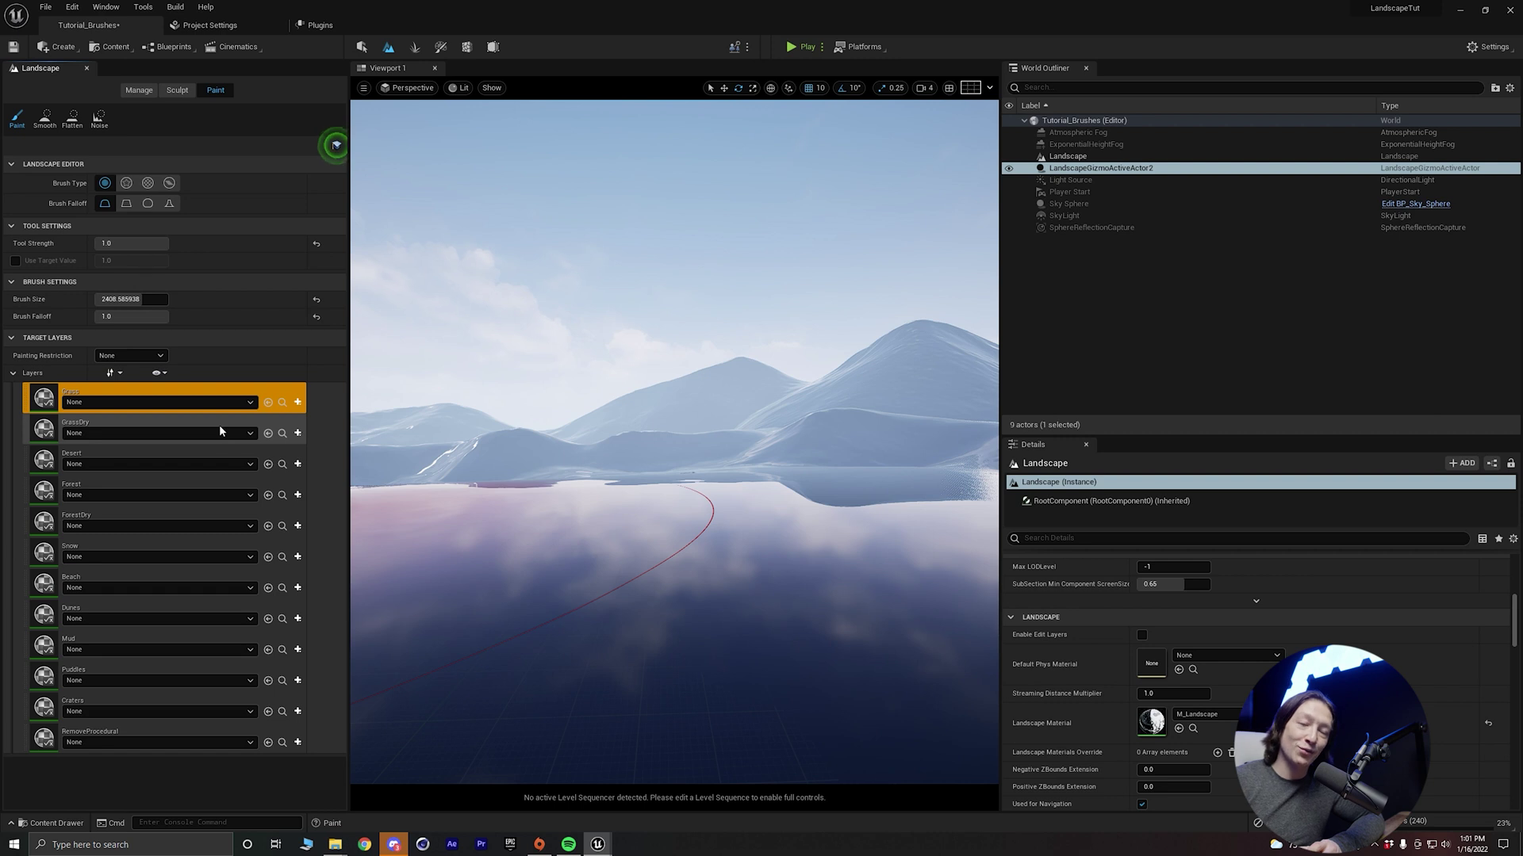
pyautogui.click(112, 404)
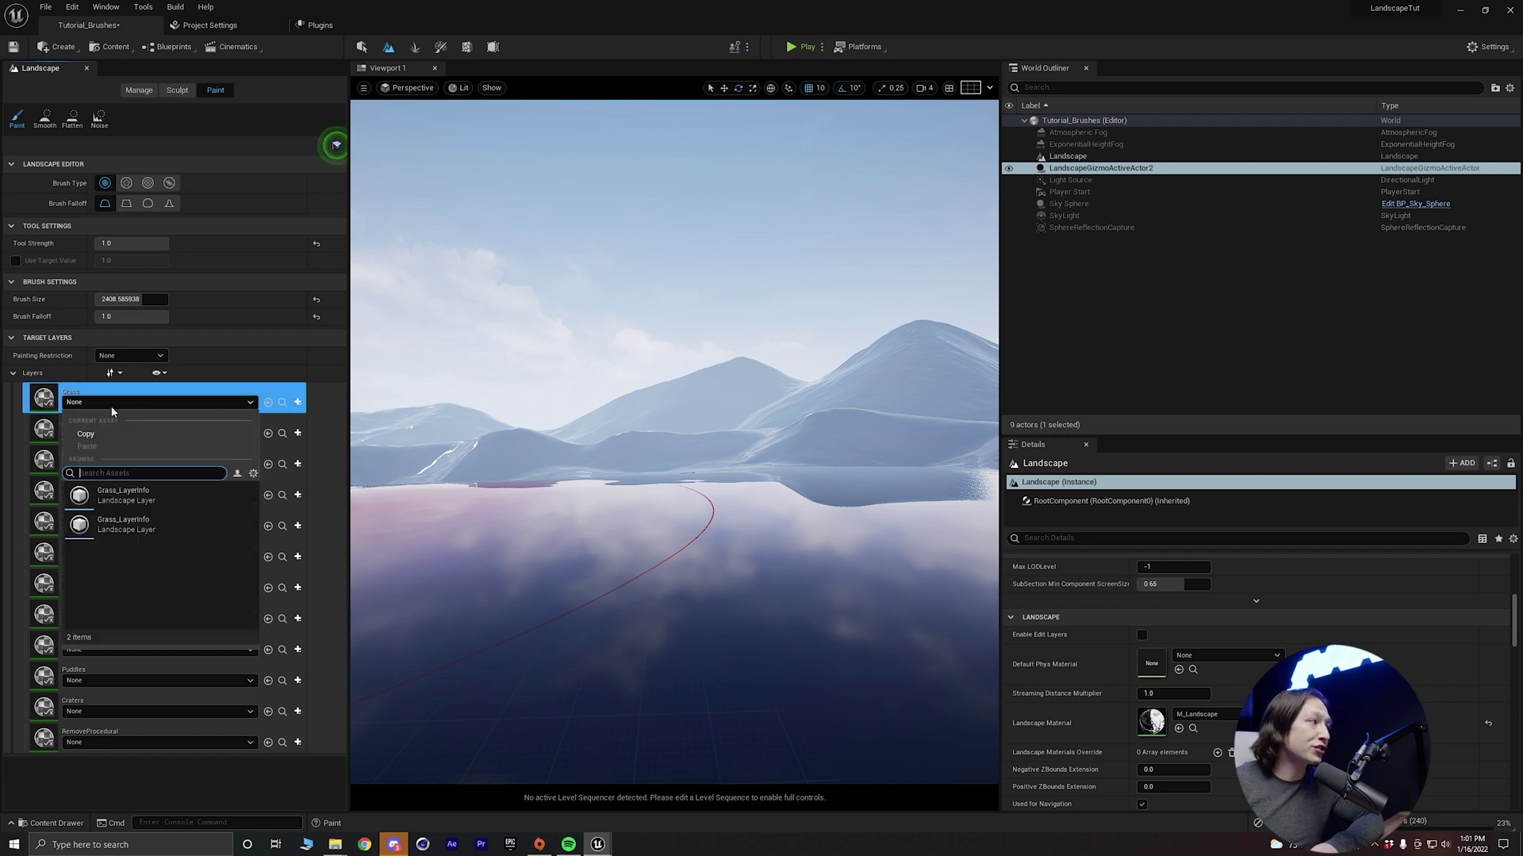
pyautogui.click(135, 496)
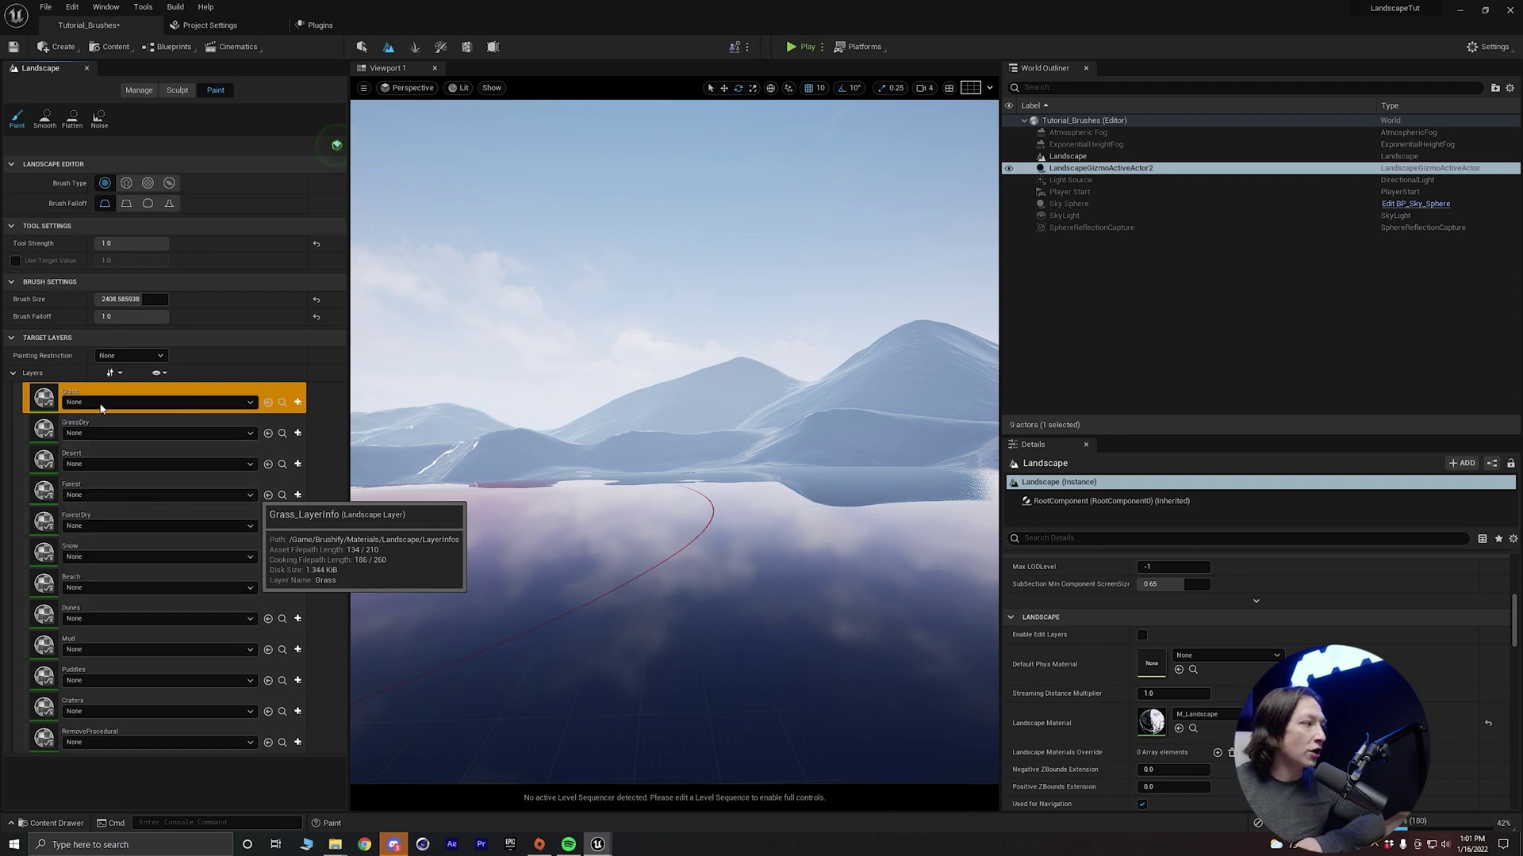
pyautogui.click(625, 563)
# Lower the viewport camera speed to 1 and examine the generated grass up close across the flat area
pyautogui.moveTo(732, 494)
pyautogui.mouseDown(button='right')
pyautogui.moveTo(507, 484)
pyautogui.moveTo(572, 480)
pyautogui.moveTo(554, 525)
pyautogui.moveTo(508, 527)
pyautogui.moveTo(476, 555)
pyautogui.moveTo(444, 515)
pyautogui.moveTo(722, 493)
pyautogui.moveTo(697, 510)
pyautogui.moveTo(702, 483)
pyautogui.moveTo(677, 459)
pyautogui.moveTo(703, 484)
pyautogui.moveTo(861, 500)
pyautogui.moveTo(832, 468)
pyautogui.mouseUp(button='right')
pyautogui.press('q')
pyautogui.press('e')
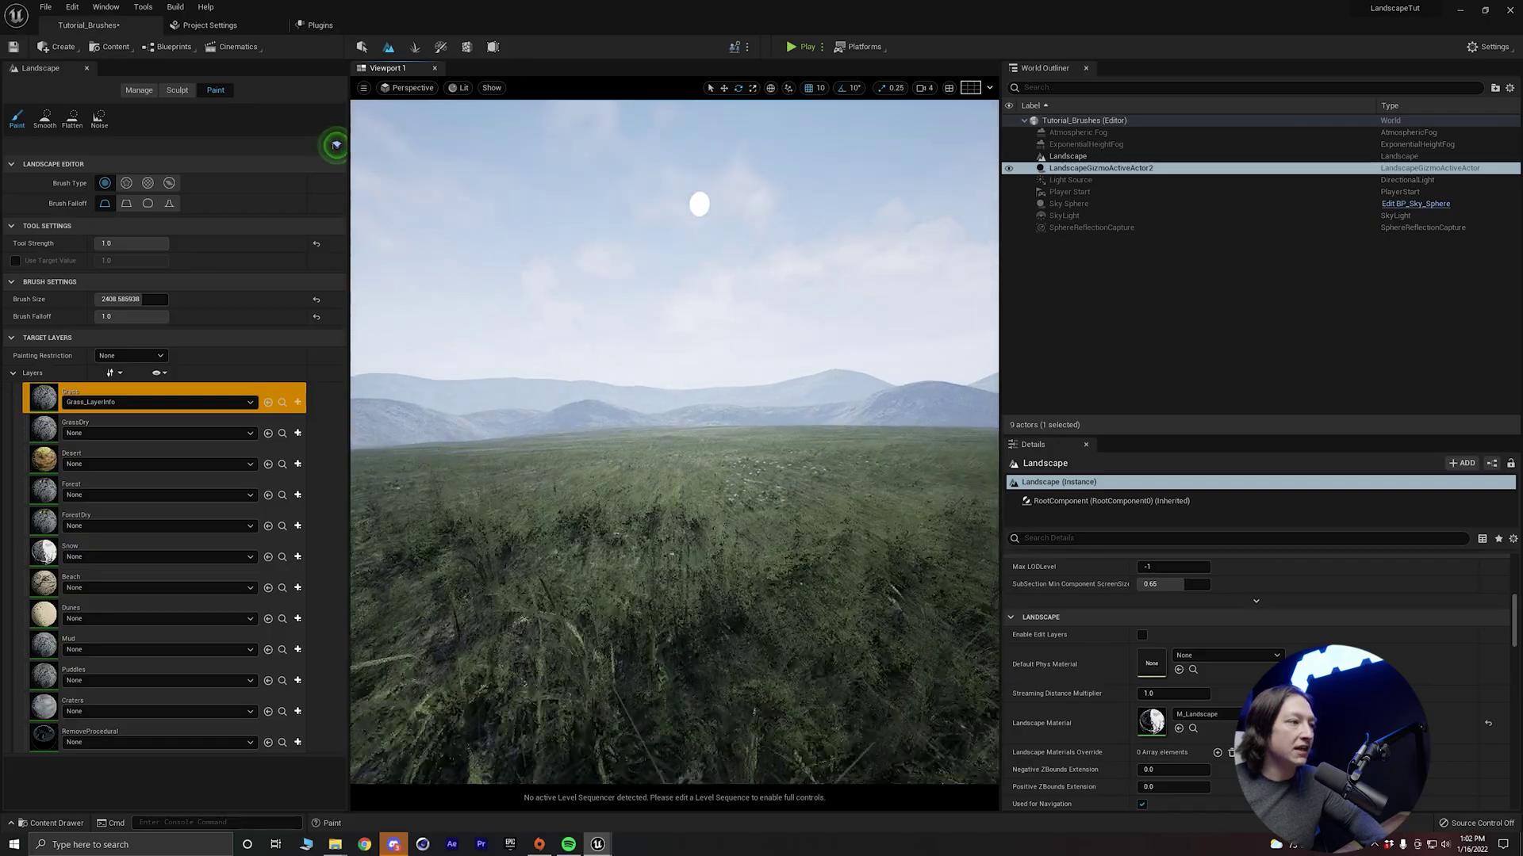
pyautogui.moveTo(818, 321); pyautogui.dragTo(556, 323, button='right')
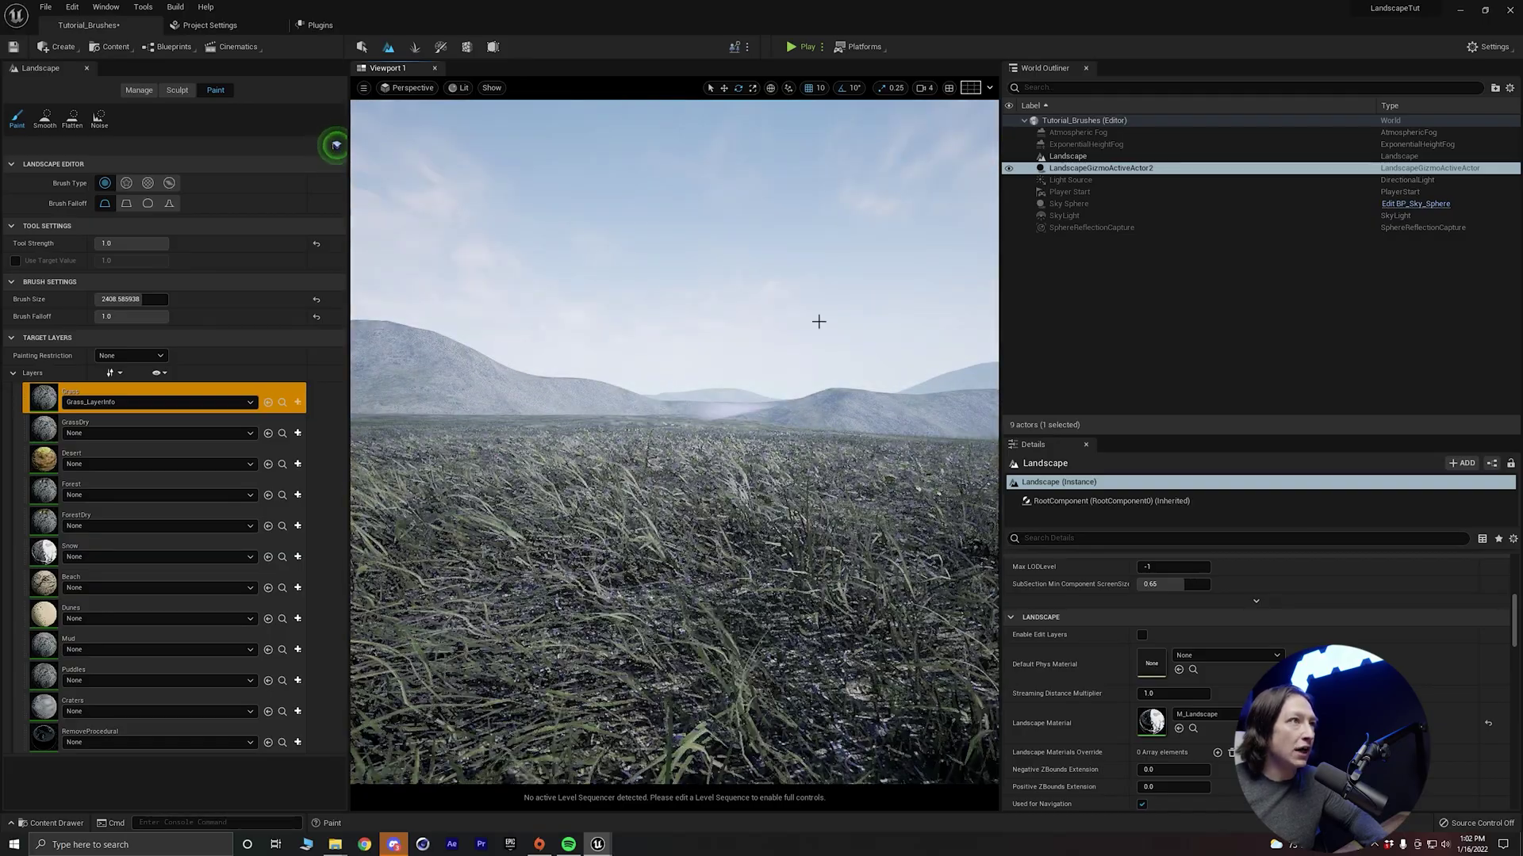
pyautogui.click(926, 90)
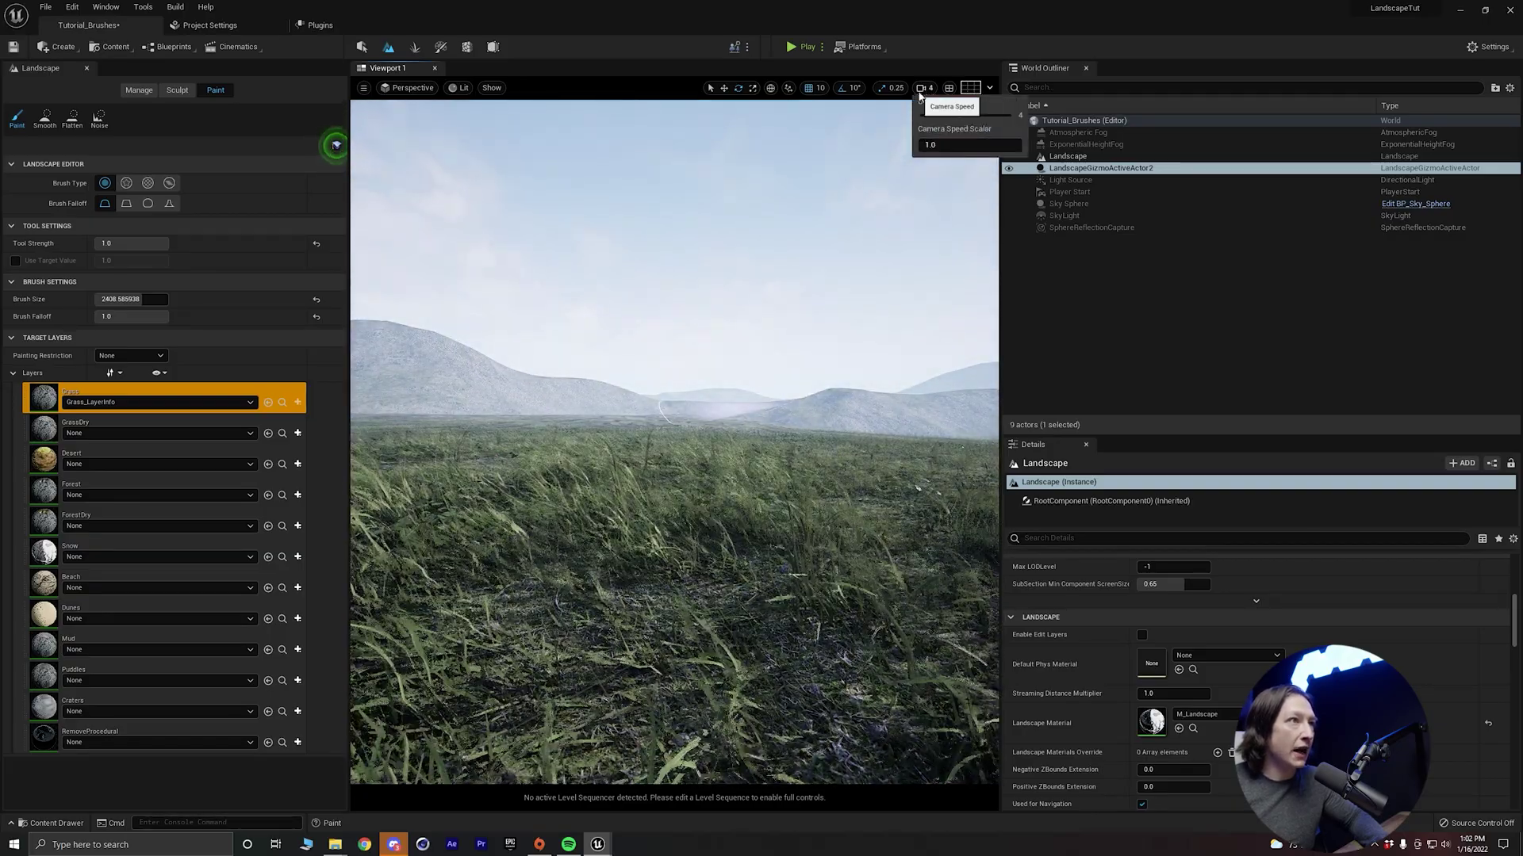
pyautogui.moveTo(901, 131); pyautogui.dragTo(462, 103, button='right')
pyautogui.press('w')
pyautogui.press('w')
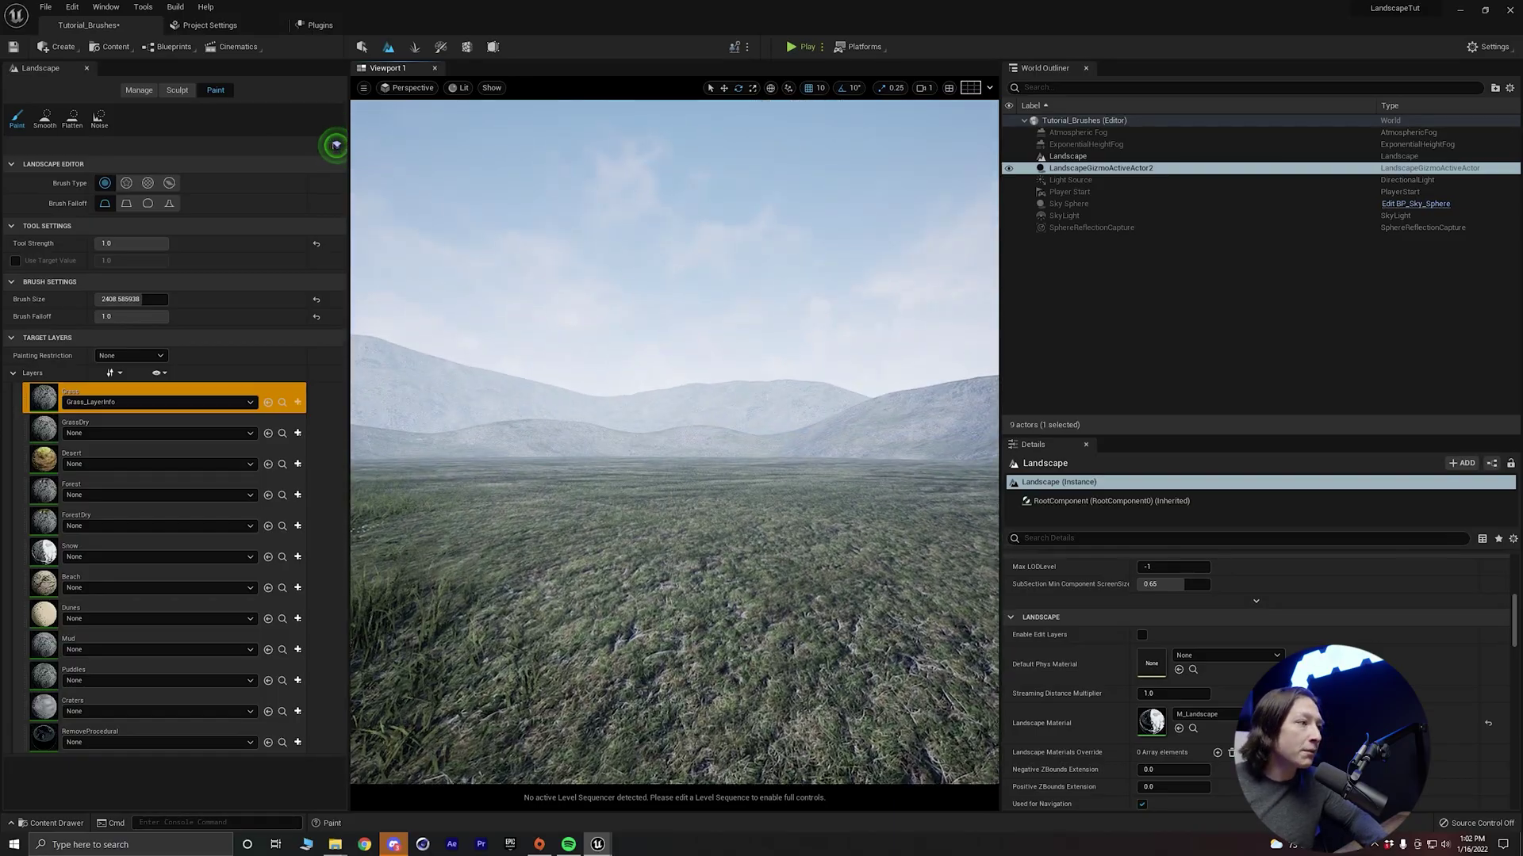
pyautogui.moveTo(336, 145); pyautogui.dragTo(337, 145, button='right')
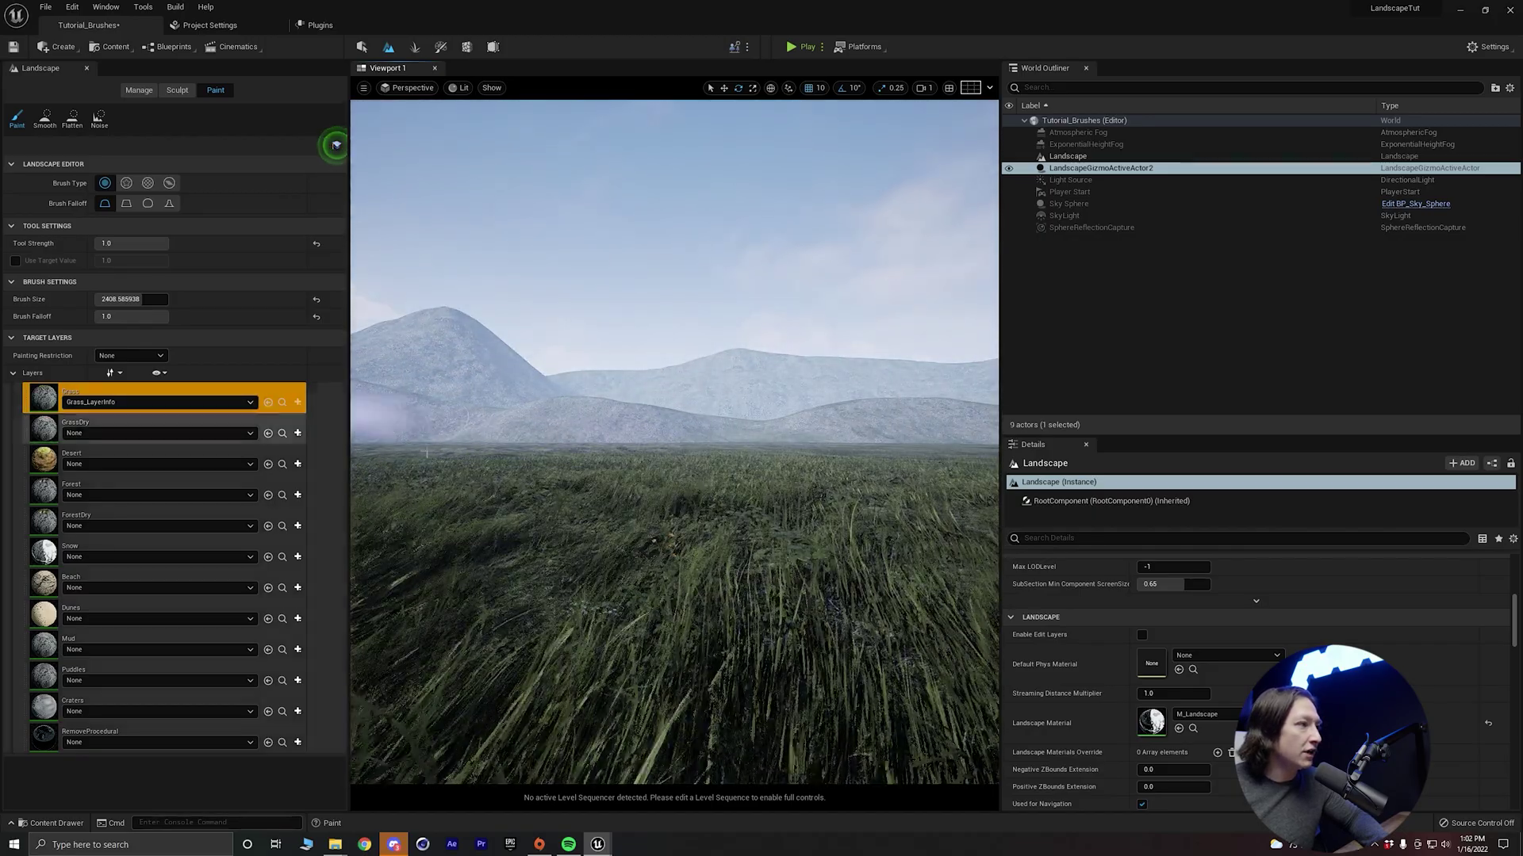
pyautogui.moveTo(793, 467); pyautogui.dragTo(819, 429, button='right')
pyautogui.moveTo(679, 423); pyautogui.dragTo(678, 442, button='right')
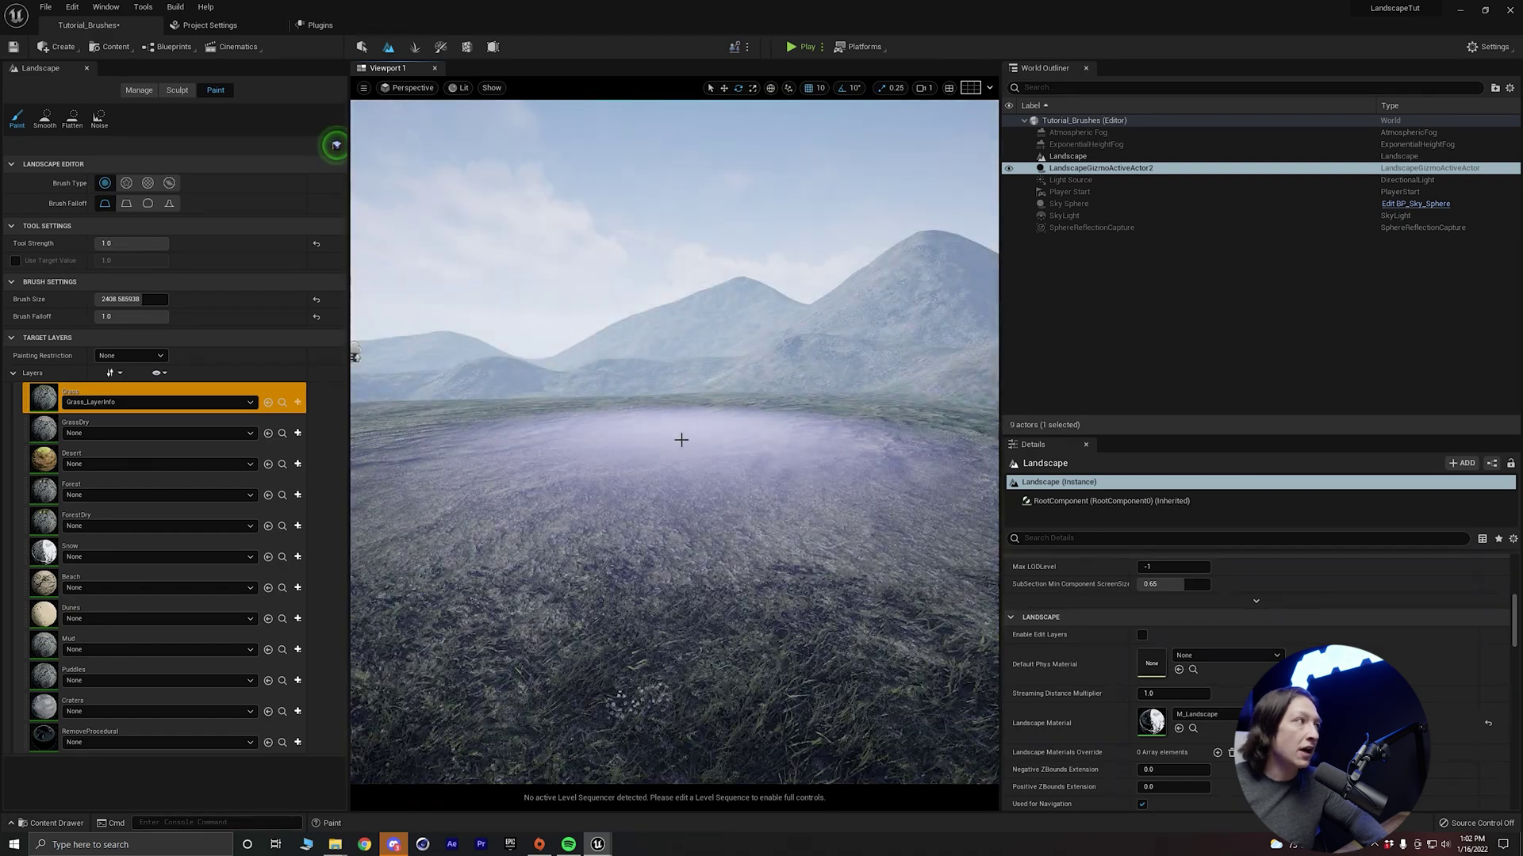
# Reduce the paint brush size to about 1345
pyautogui.moveTo(142, 299); pyautogui.dragTo(120, 299)
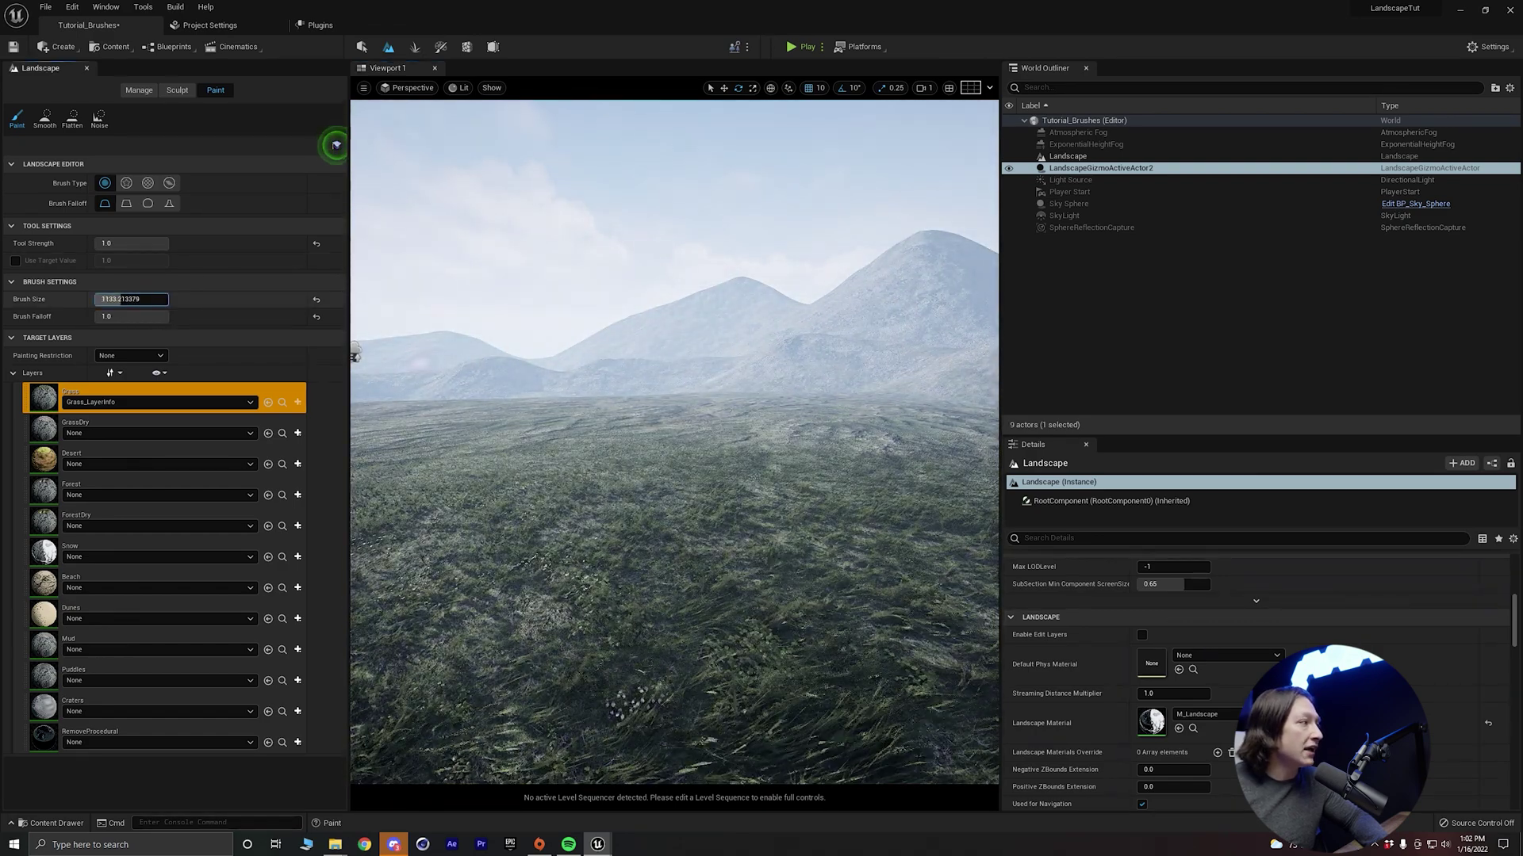
pyautogui.moveTo(555, 356); pyautogui.dragTo(476, 345, button='right')
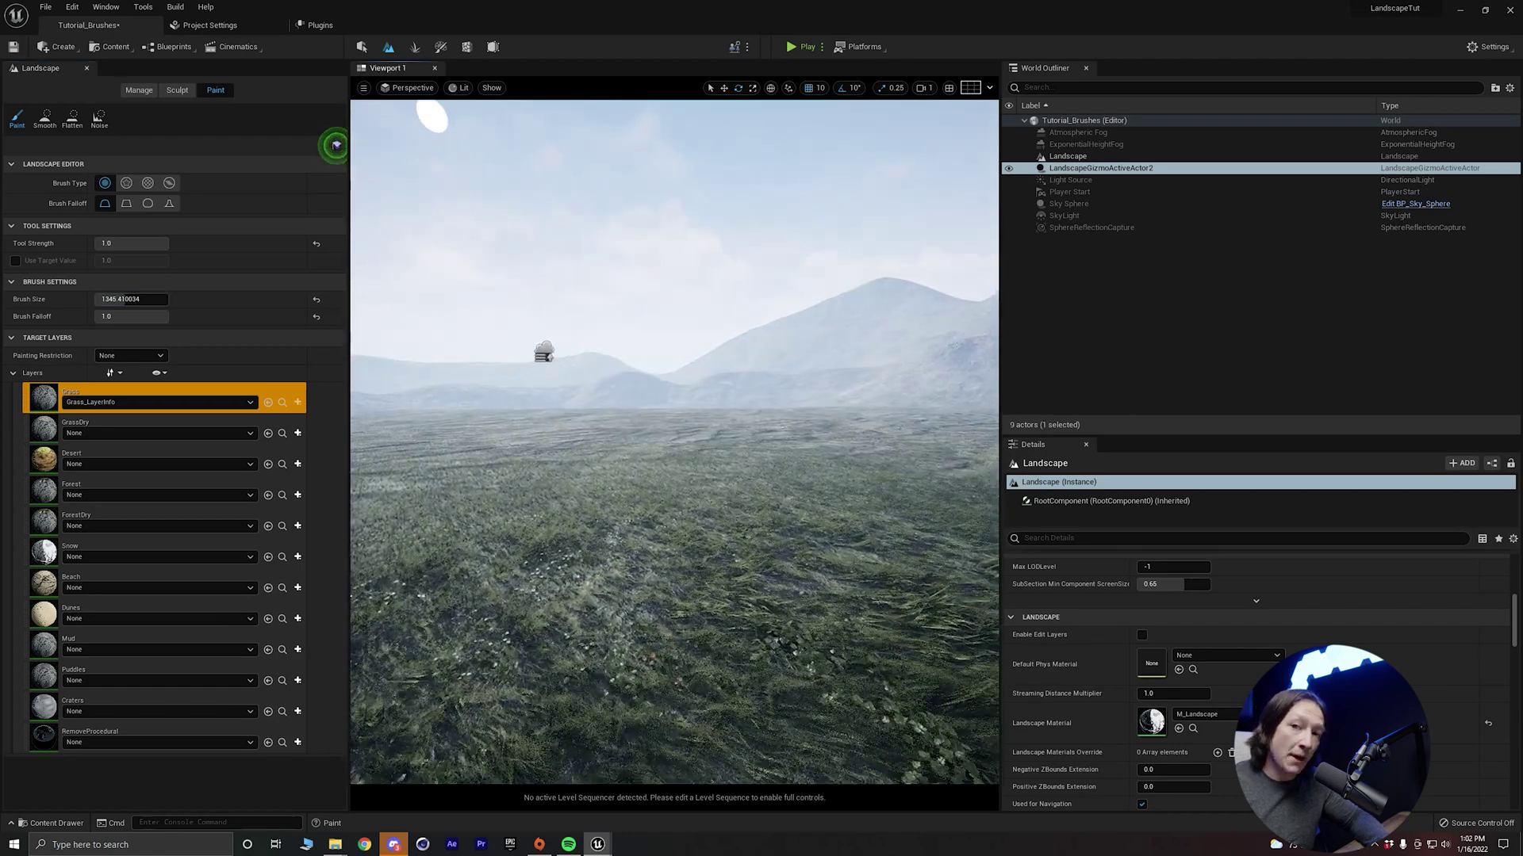
pyautogui.moveTo(680, 422); pyautogui.dragTo(680, 422, button='right')
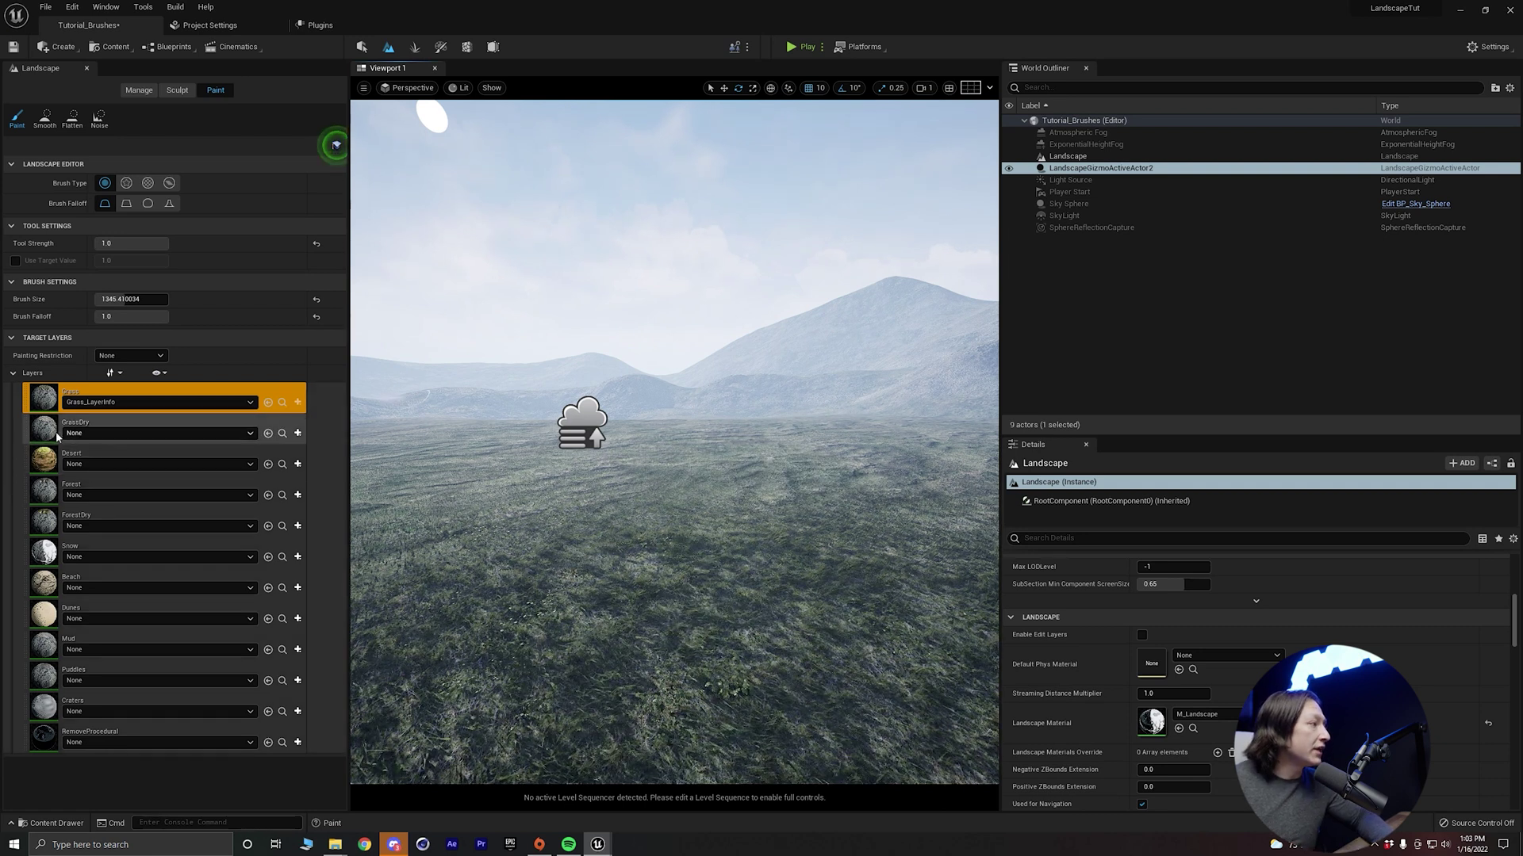
# Assign GrassDry_LayerInfo to the GrassDry layer and Desert_LayerInfo to the Desert layer
pyautogui.click(92, 433)
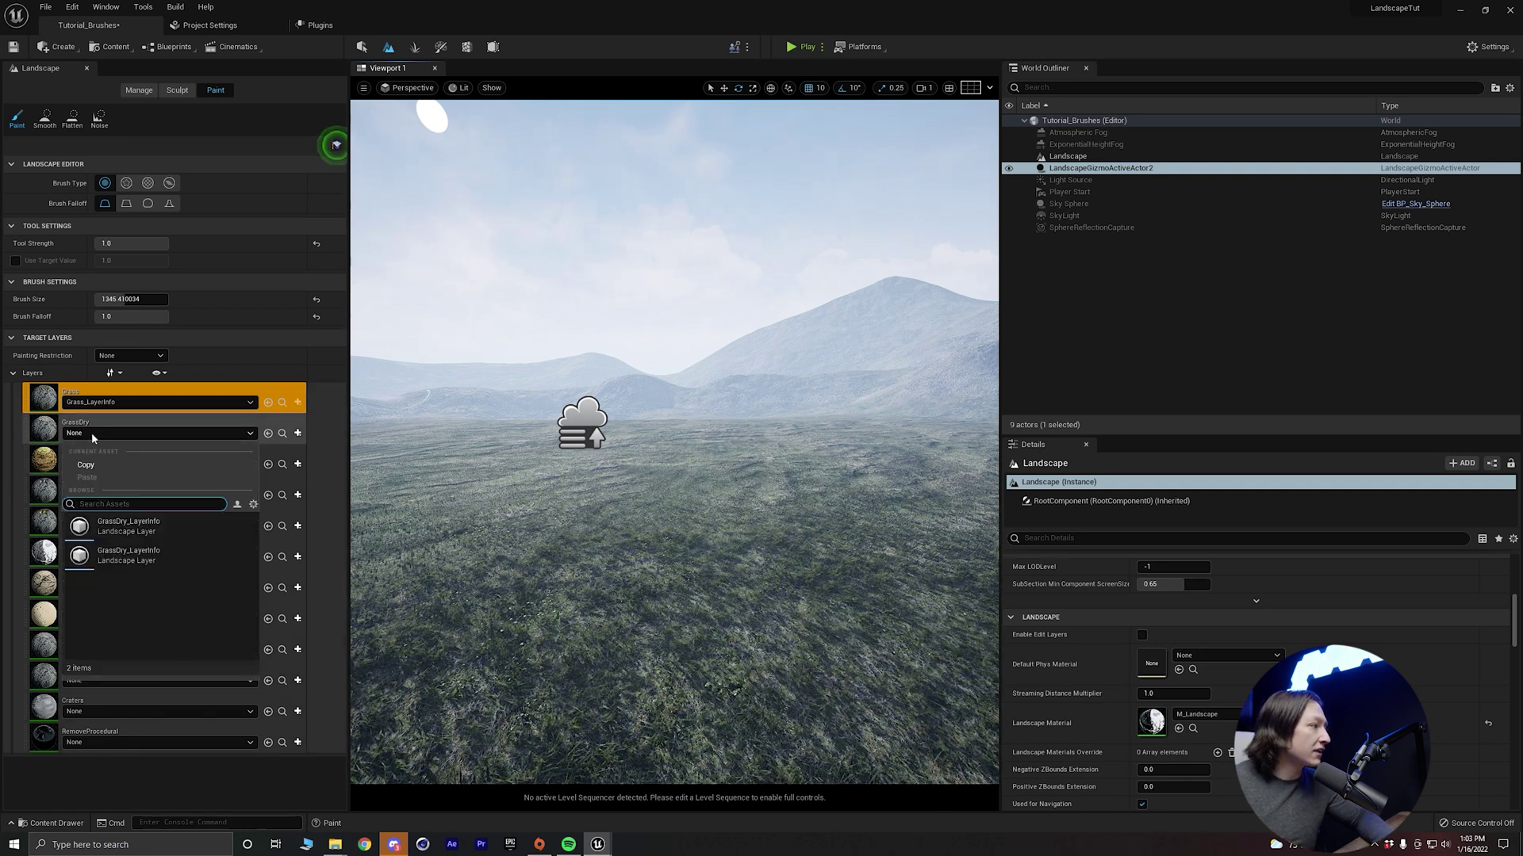
pyautogui.click(125, 525)
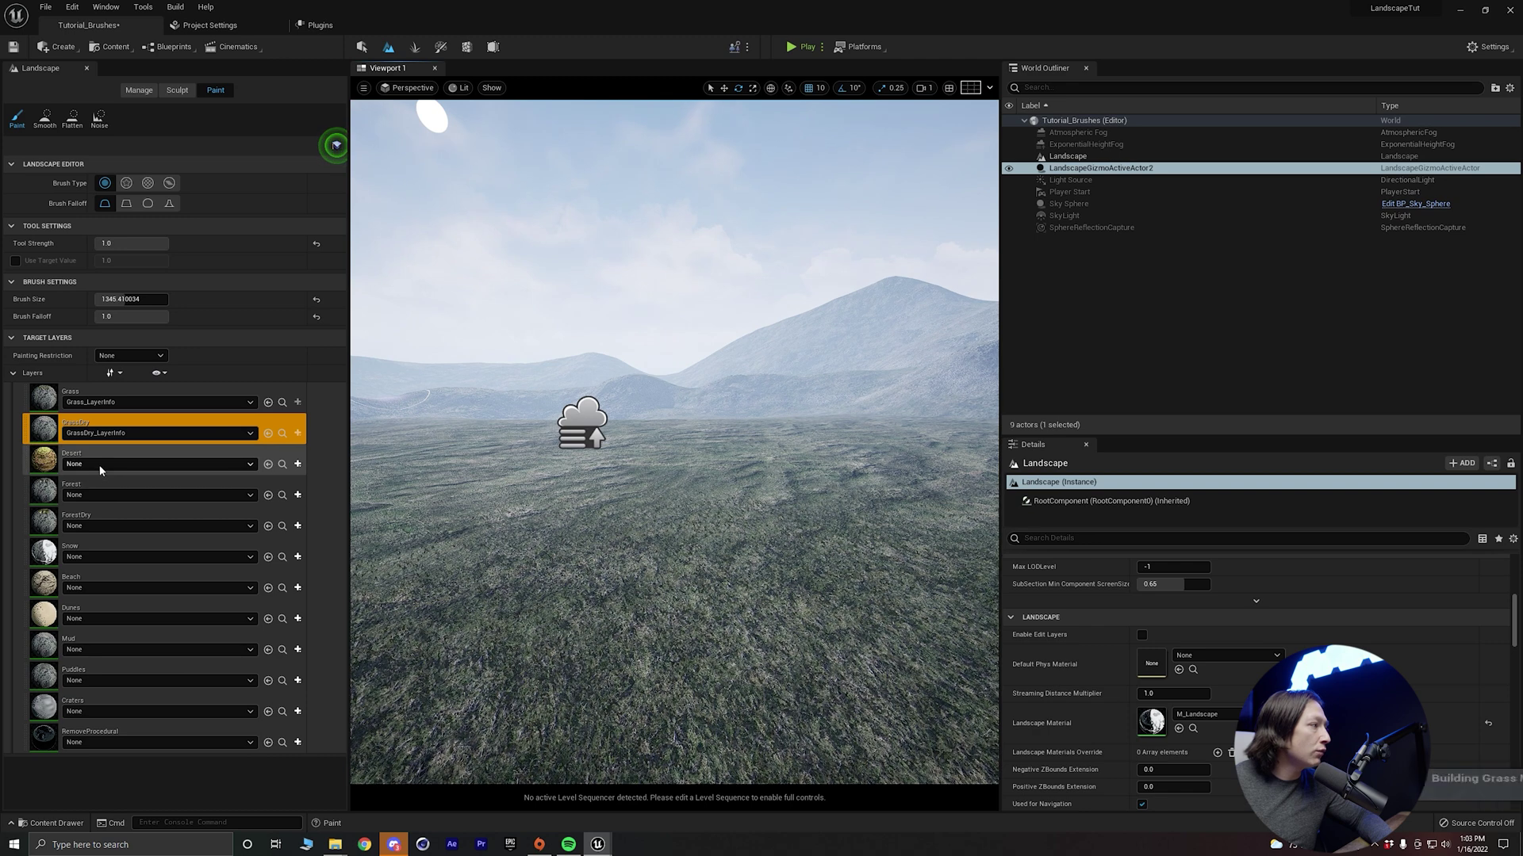
pyautogui.click(98, 465)
pyautogui.click(137, 556)
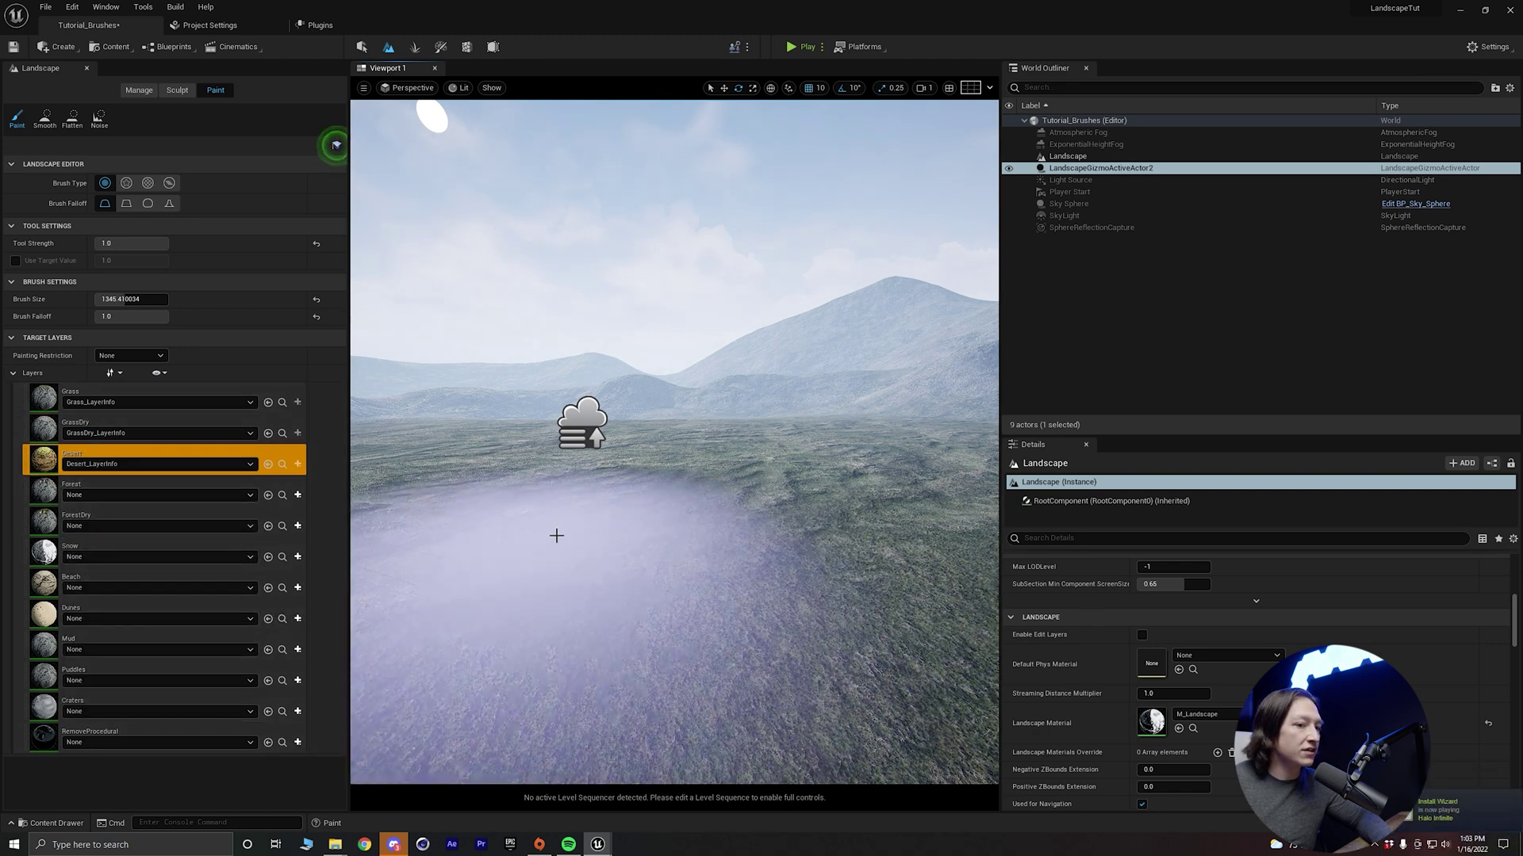
# Paint a patch of the Desert layer onto the flat grassy ground in front of the mountains
pyautogui.moveTo(555, 536)
pyautogui.mouseDown(button='right')
pyautogui.moveTo(399, 530)
pyautogui.moveTo(697, 544)
pyautogui.mouseUp(button='right')
pyautogui.press('w')
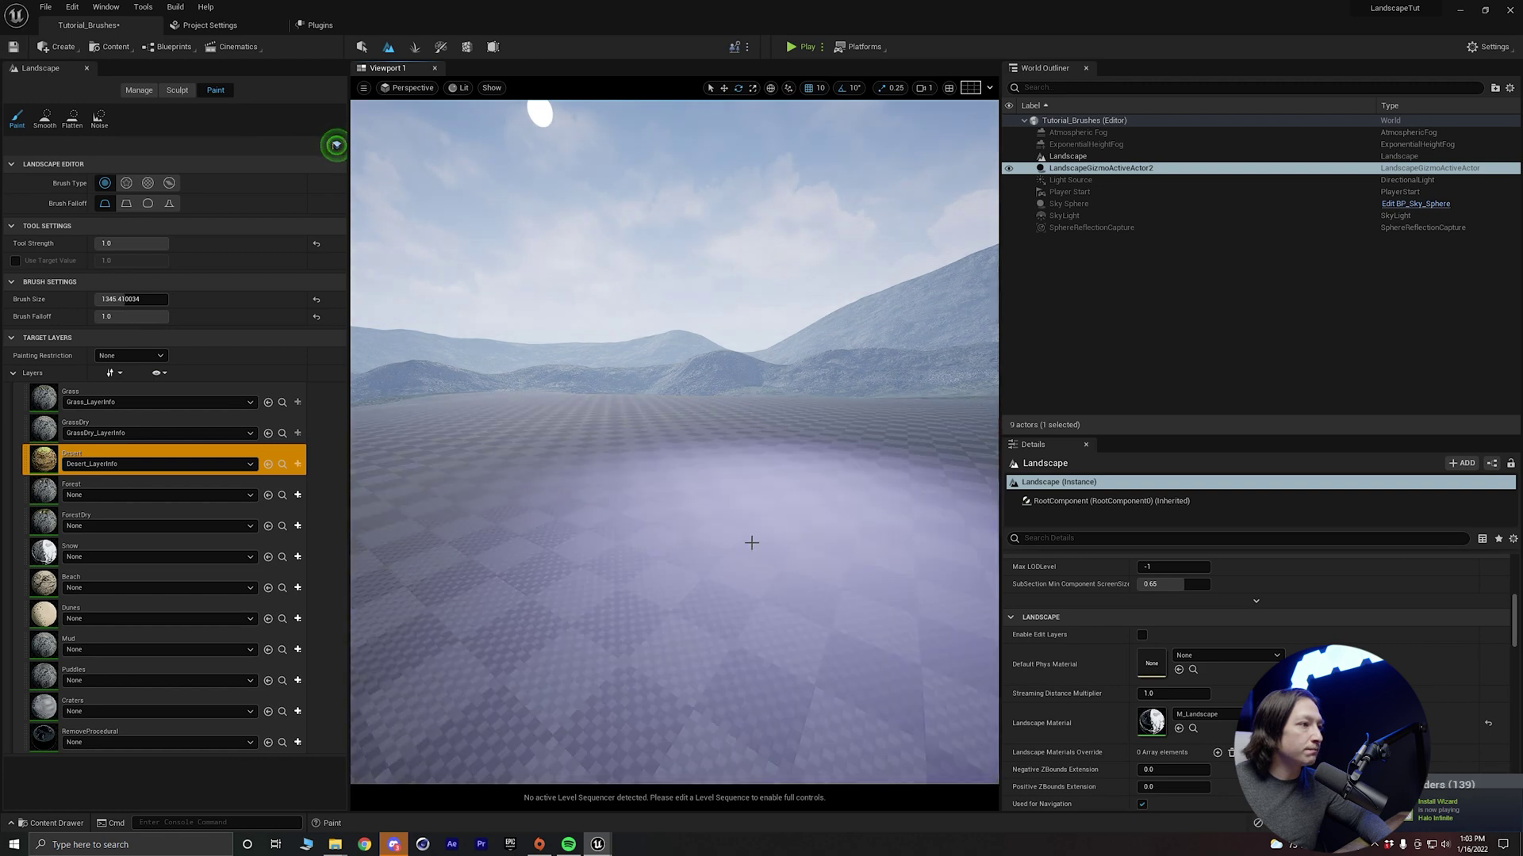
pyautogui.press('w')
pyautogui.moveTo(697, 544)
pyautogui.mouseDown(button='right')
pyautogui.moveTo(597, 589)
pyautogui.moveTo(698, 570)
pyautogui.mouseUp(button='right')
pyautogui.press('w')
pyautogui.moveTo(678, 472)
pyautogui.mouseDown(button='right')
pyautogui.moveTo(678, 448)
pyautogui.moveTo(743, 510)
pyautogui.moveTo(779, 473)
pyautogui.mouseUp(button='right')
# Raise the viewport camera speed to 6 and fly over the plain to view the surrounding mountains
pyautogui.click(923, 88)
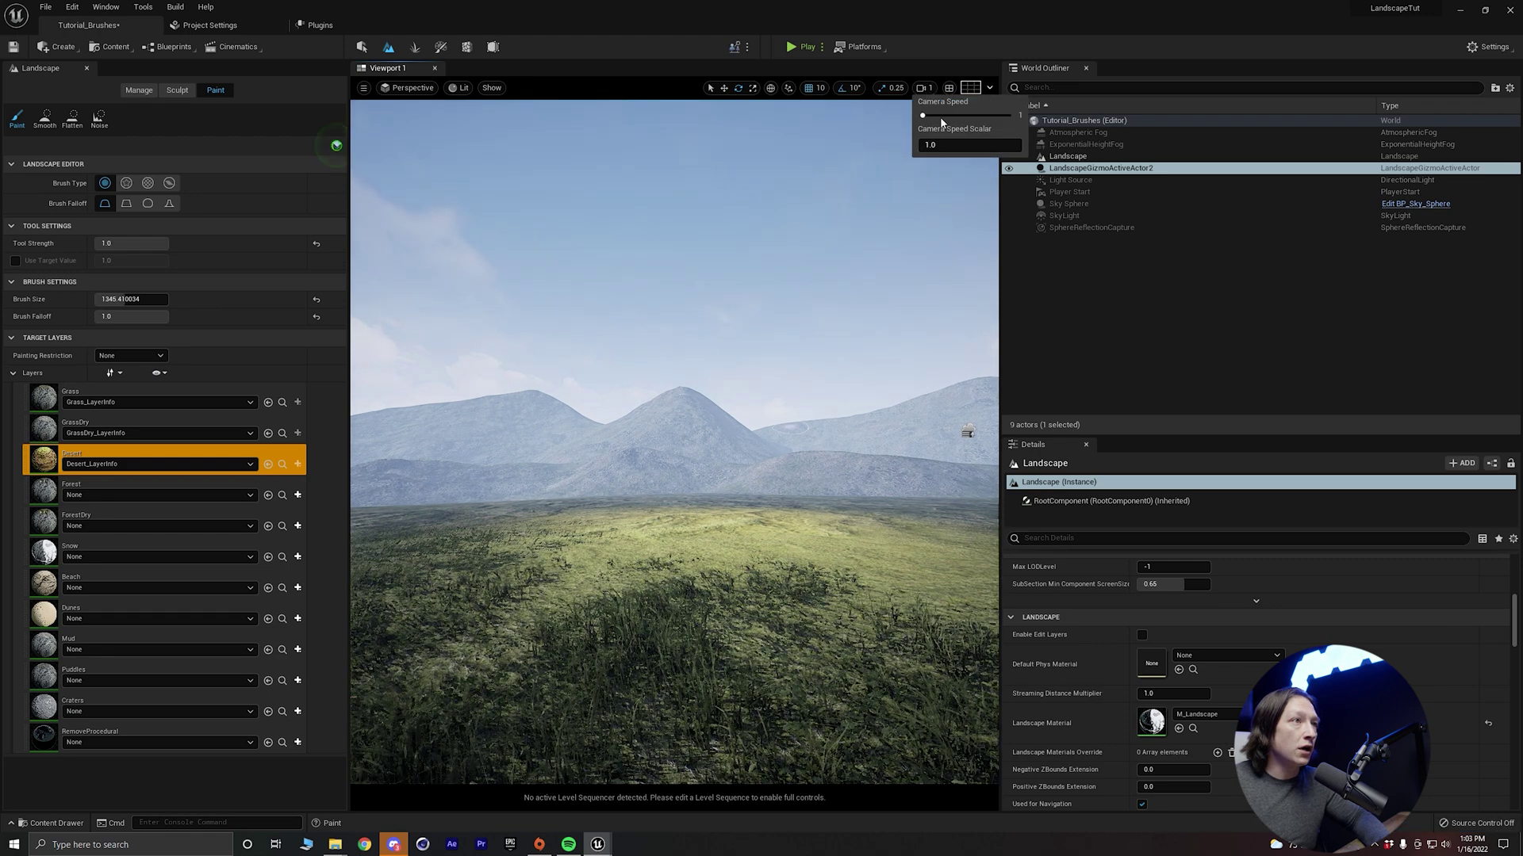
pyautogui.moveTo(940, 117); pyautogui.dragTo(984, 115)
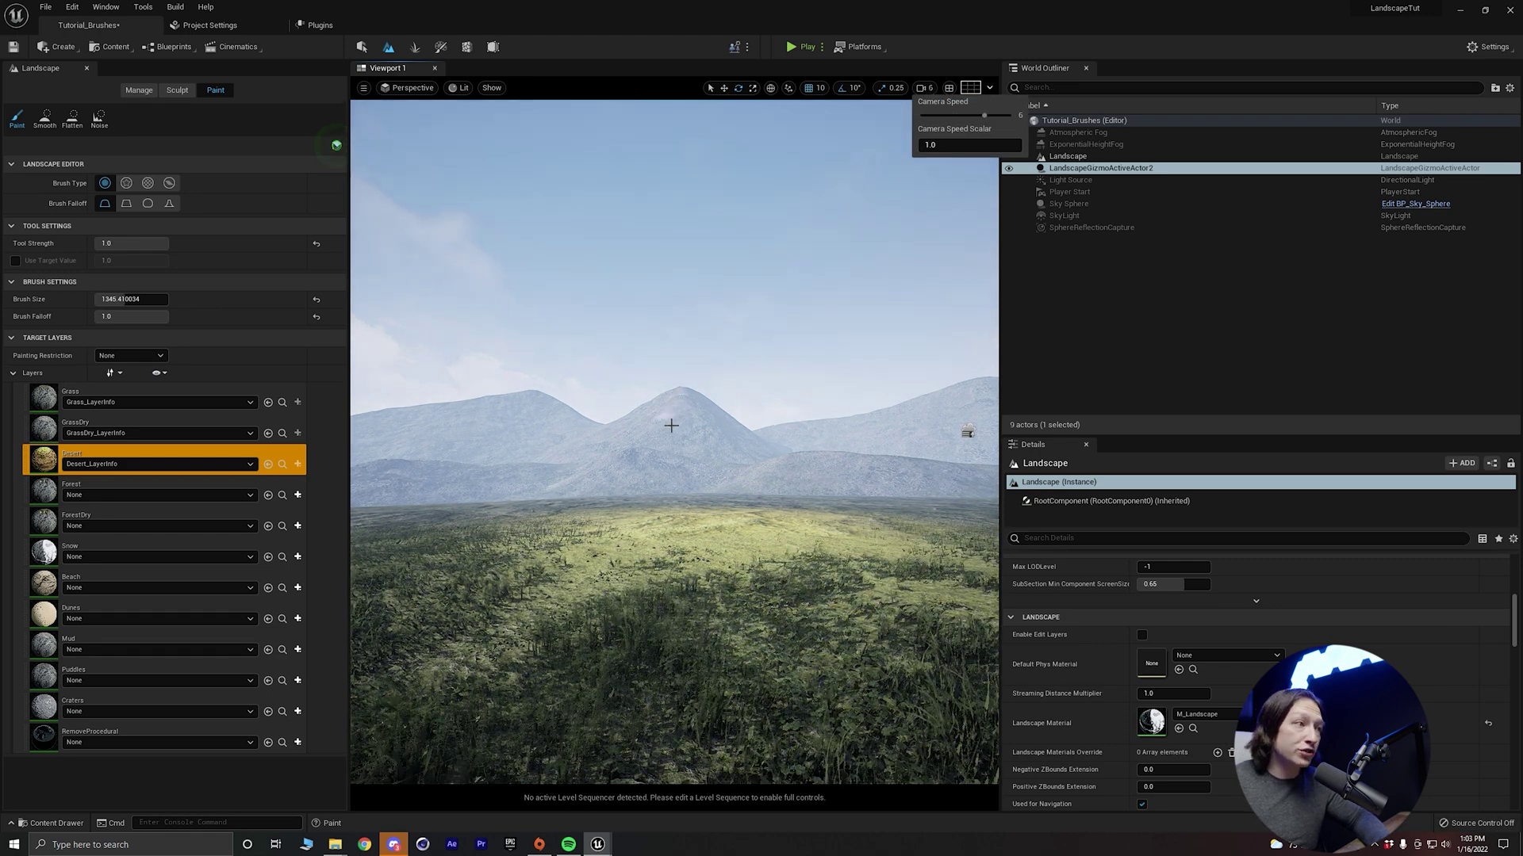
pyautogui.press('w')
pyautogui.moveTo(671, 425)
pyautogui.mouseDown(button='right')
pyautogui.moveTo(671, 409)
pyautogui.moveTo(603, 416)
pyautogui.moveTo(674, 381)
pyautogui.moveTo(674, 420)
pyautogui.moveTo(785, 409)
pyautogui.moveTo(670, 408)
pyautogui.moveTo(674, 452)
pyautogui.moveTo(642, 420)
pyautogui.moveTo(670, 420)
pyautogui.mouseUp(button='right')
pyautogui.press('w')
pyautogui.press('w')
pyautogui.press('w')
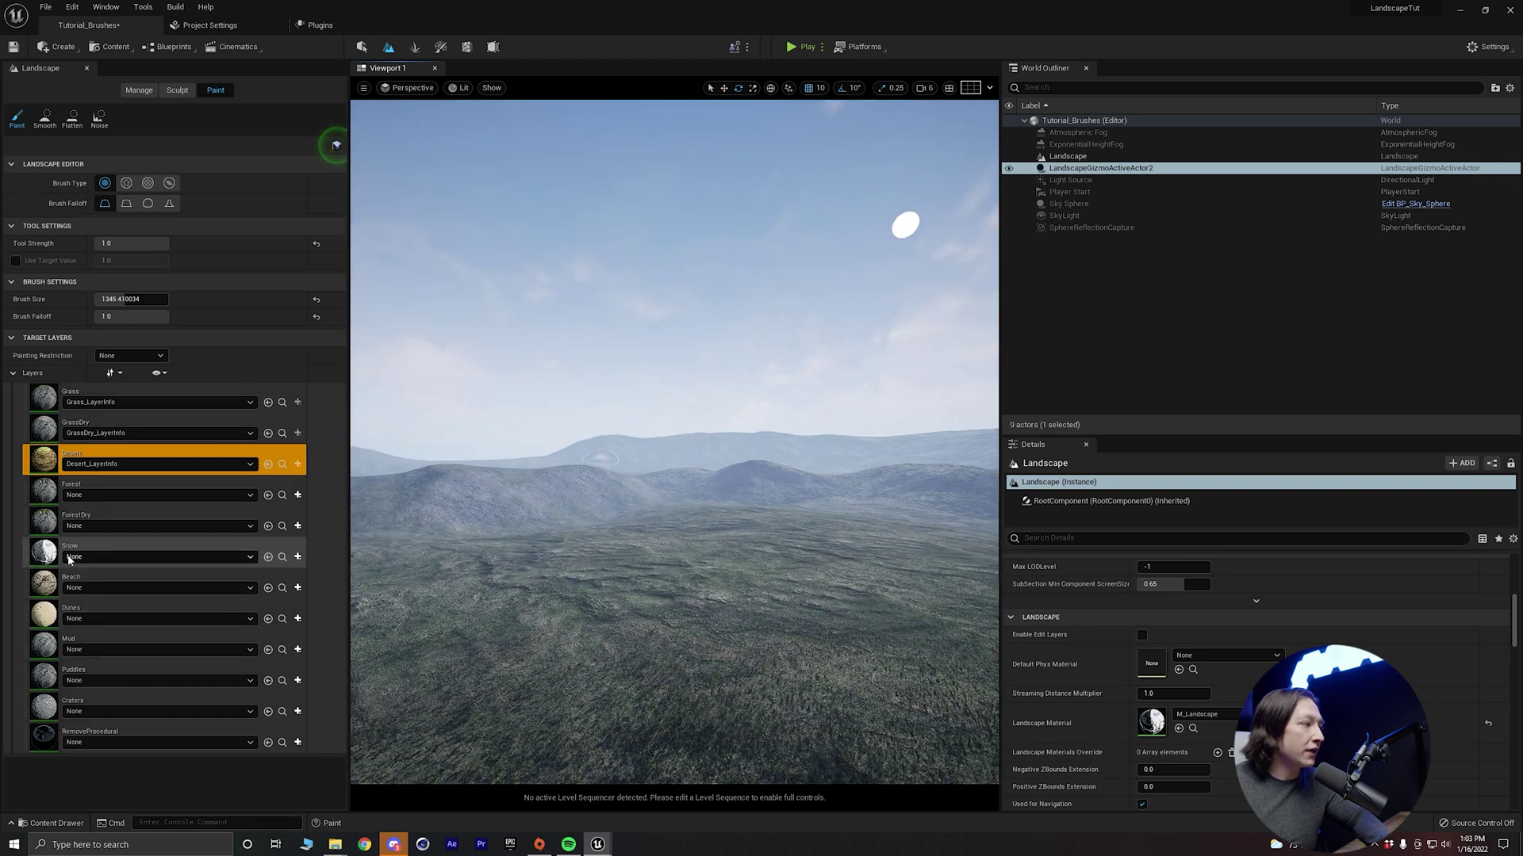
# Assign Snow_LayerInfo to the Snow layer, paint snow across a mountain's upper slopes, and look over the neighbouring peaks
pyautogui.click(69, 559)
pyautogui.click(124, 652)
pyautogui.moveTo(444, 578)
pyautogui.mouseDown(button='right')
pyautogui.moveTo(602, 578)
pyautogui.moveTo(634, 547)
pyautogui.moveTo(658, 587)
pyautogui.moveTo(674, 579)
pyautogui.moveTo(485, 583)
pyautogui.mouseUp(button='right')
pyautogui.moveTo(544, 510)
pyautogui.mouseDown()
pyautogui.moveTo(589, 462)
pyautogui.moveTo(781, 459)
pyautogui.moveTo(381, 508)
pyautogui.mouseUp()
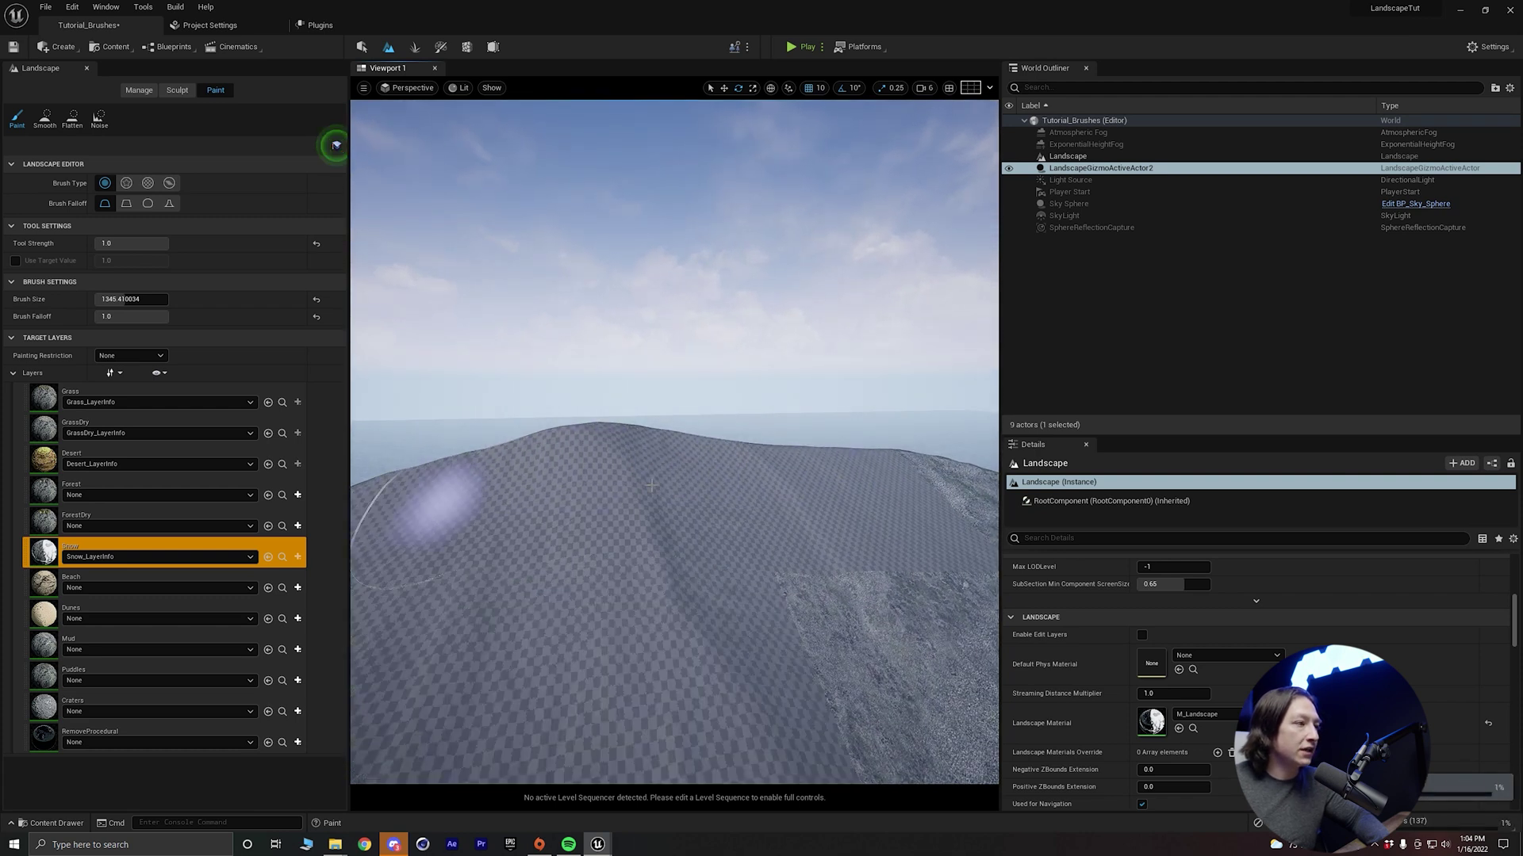
pyautogui.moveTo(651, 485); pyautogui.dragTo(679, 468)
pyautogui.moveTo(680, 468); pyautogui.dragTo(603, 484, button='right')
pyautogui.moveTo(679, 466)
pyautogui.mouseDown()
pyautogui.moveTo(595, 456)
pyautogui.moveTo(523, 485)
pyautogui.moveTo(507, 476)
pyautogui.moveTo(586, 515)
pyautogui.moveTo(714, 491)
pyautogui.moveTo(573, 466)
pyautogui.mouseUp()
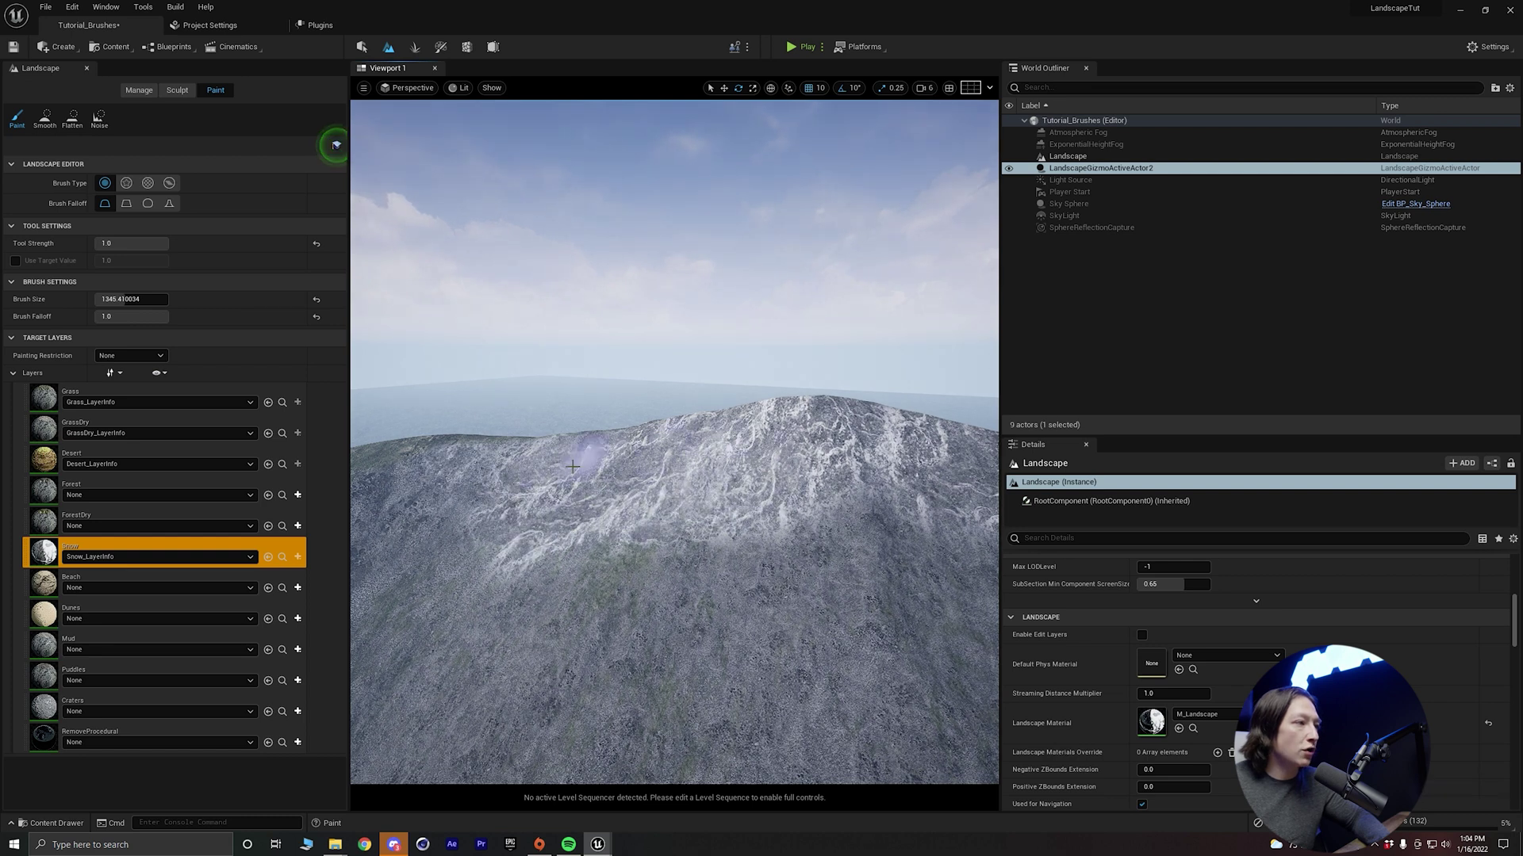
pyautogui.moveTo(440, 471); pyautogui.dragTo(353, 476, button='right')
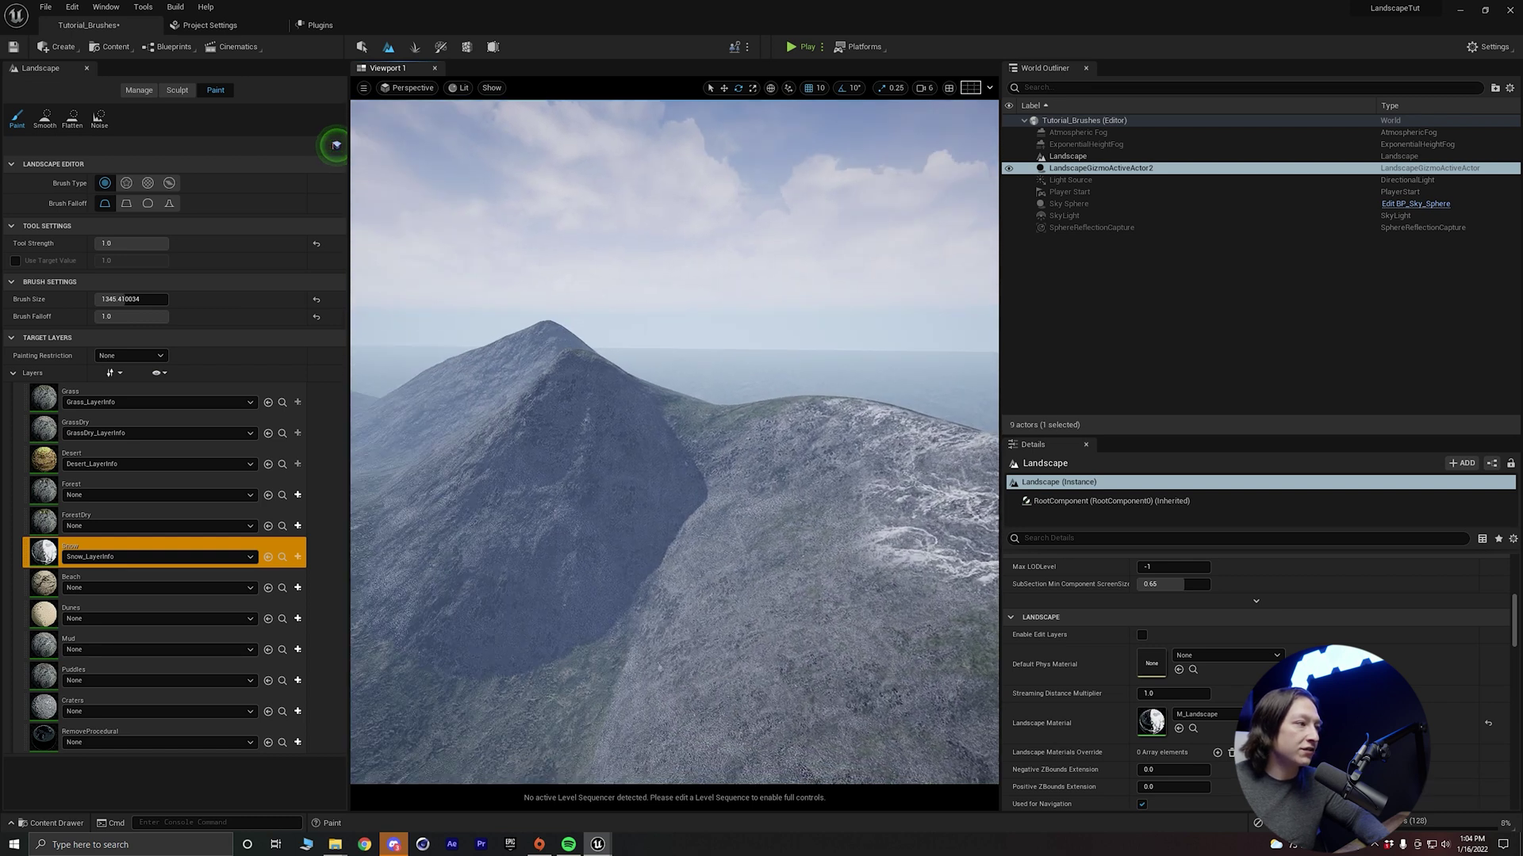
pyautogui.press('a')
pyautogui.moveTo(519, 471); pyautogui.dragTo(373, 471, button='right')
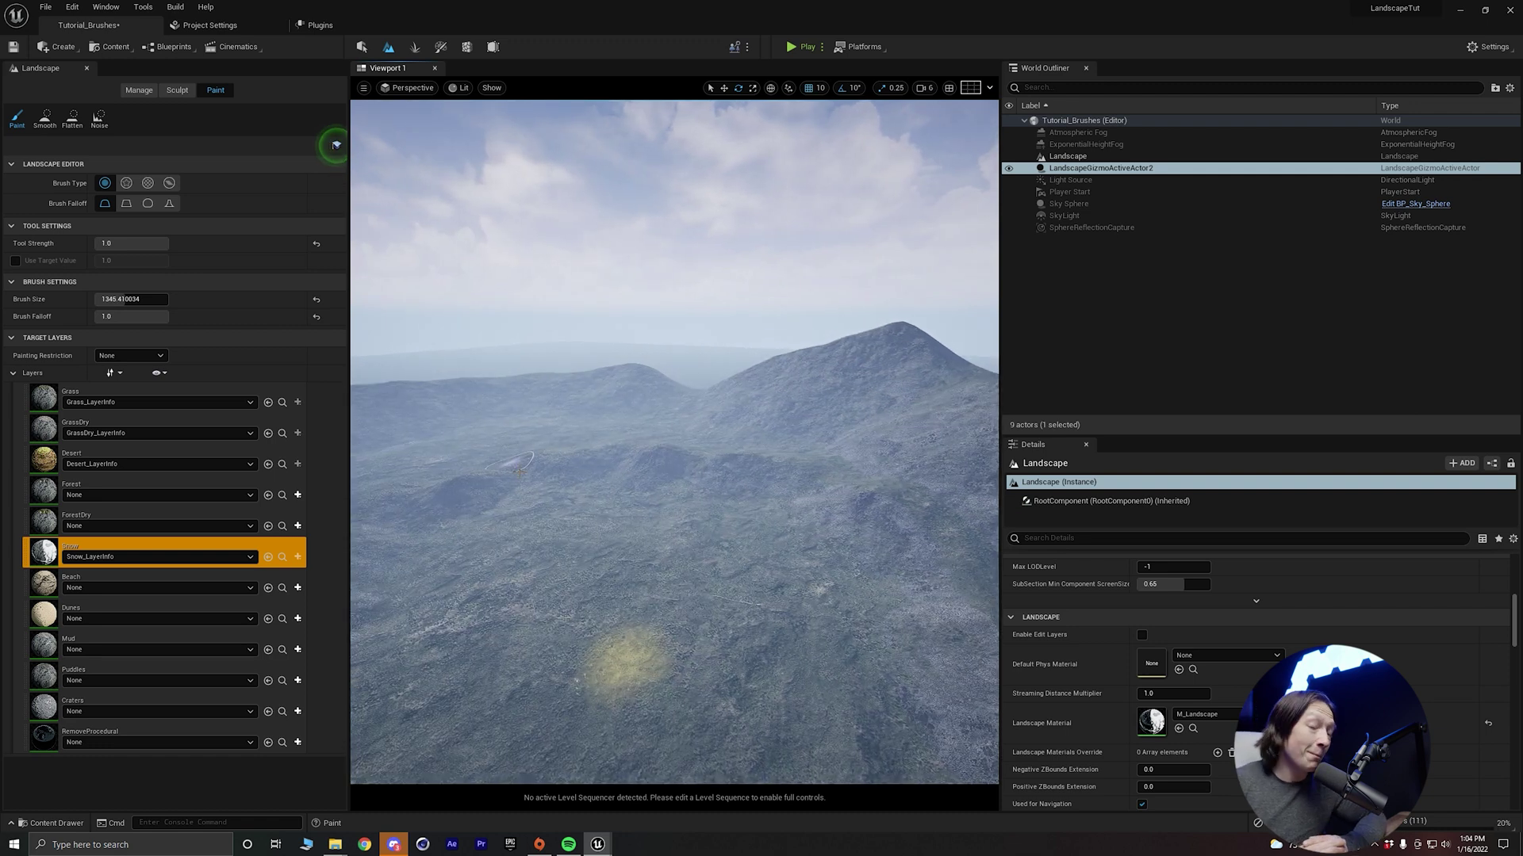